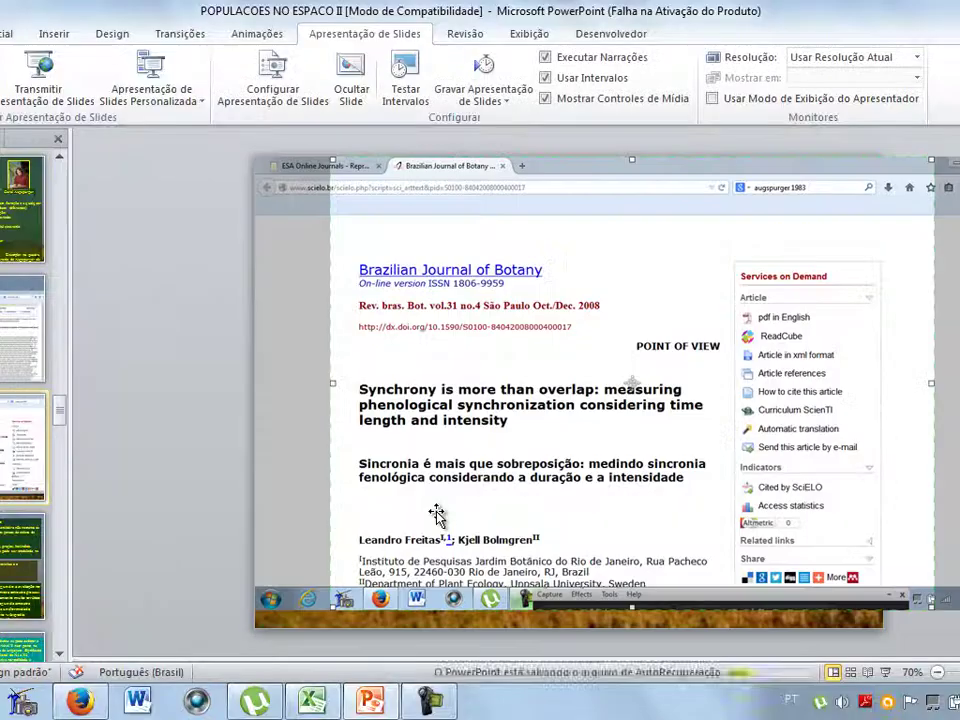
Switch to the Sincronia de Augspurger workbook in Excel, look through Exemplo2, Exemplo 3, Exemplo 4 and Plan5, and return to the first sheet.
{"action": "left_click", "coordinate": [430, 700]}
{"action": "left_click", "coordinate": [432, 700]}
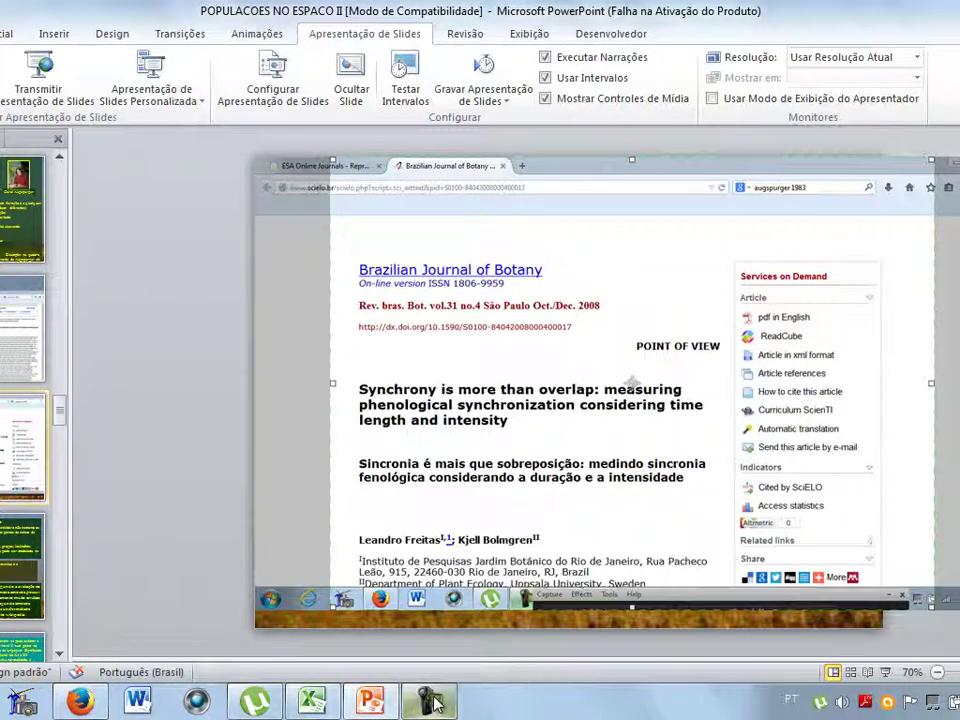
{"action": "left_click", "coordinate": [333, 709]}
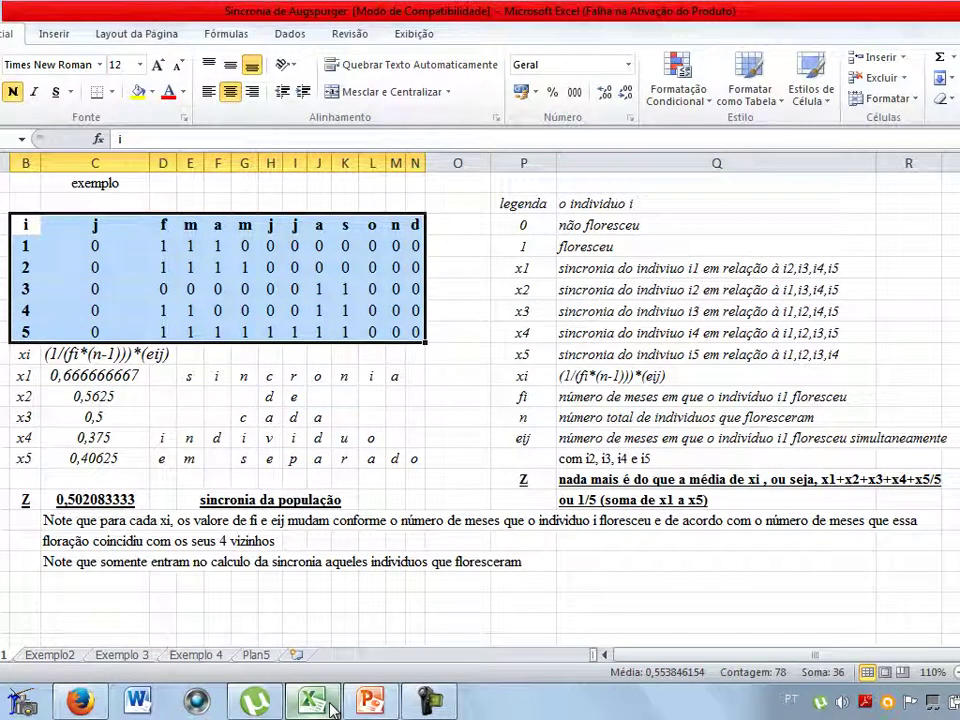
{"action": "mouse_move", "coordinate": [425, 705]}
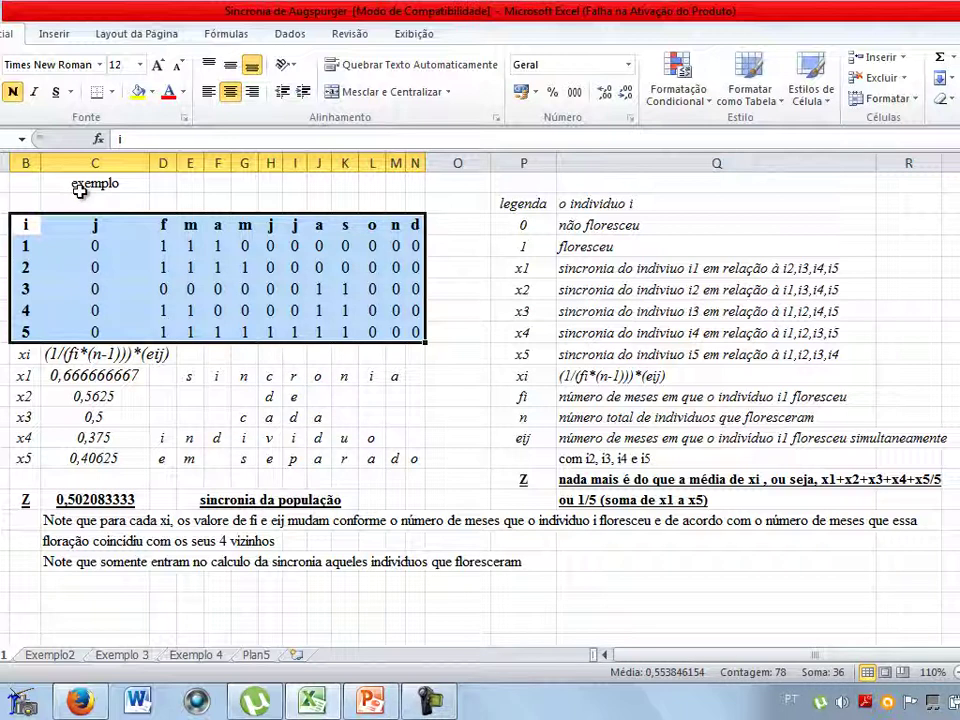
{"action": "left_click", "coordinate": [63, 655]}
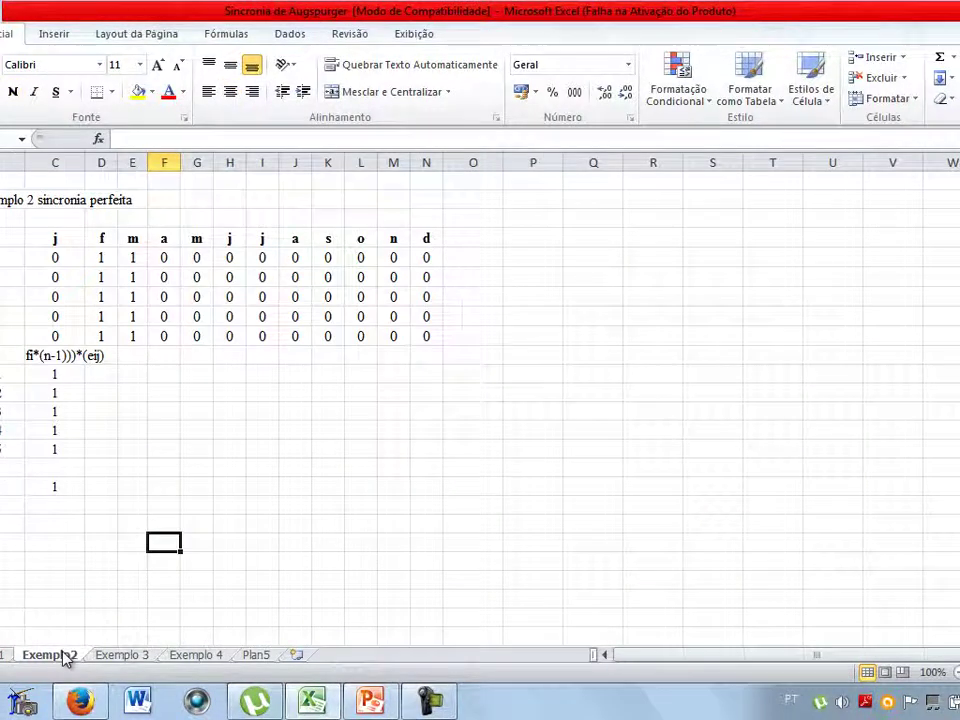
{"action": "left_click", "coordinate": [130, 656]}
{"action": "left_click", "coordinate": [187, 656]}
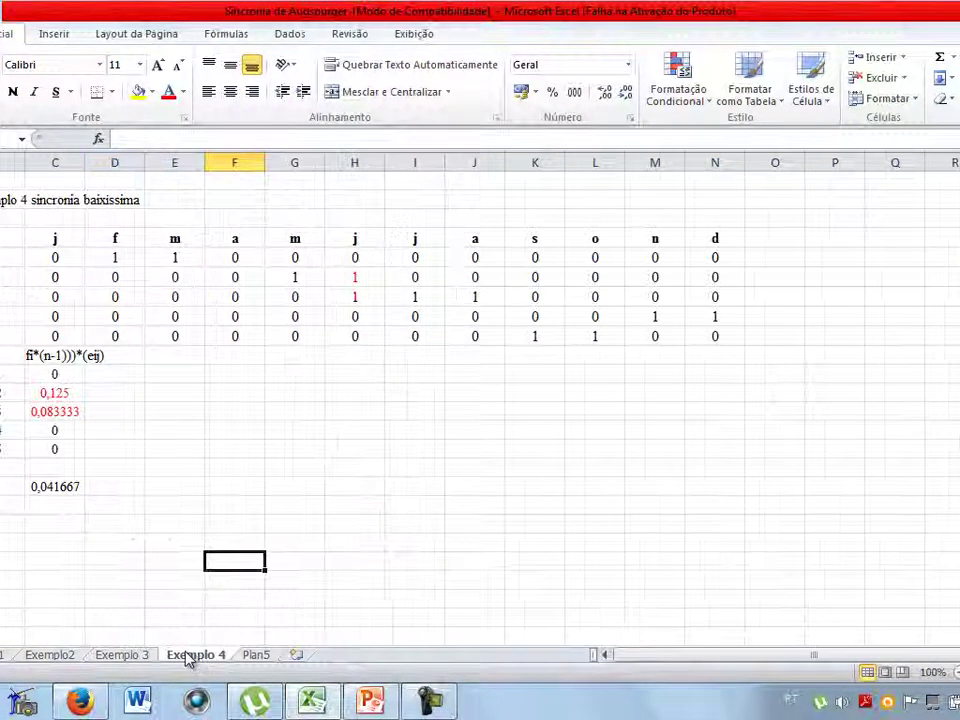
{"action": "left_click", "coordinate": [255, 658]}
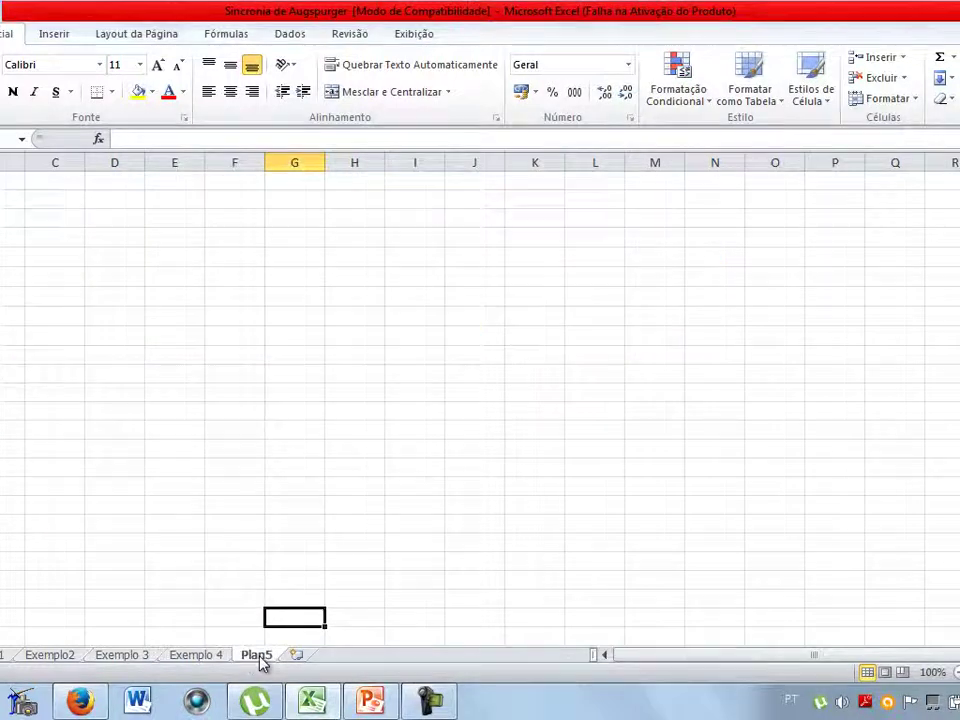
{"action": "left_click", "coordinate": [6, 656]}
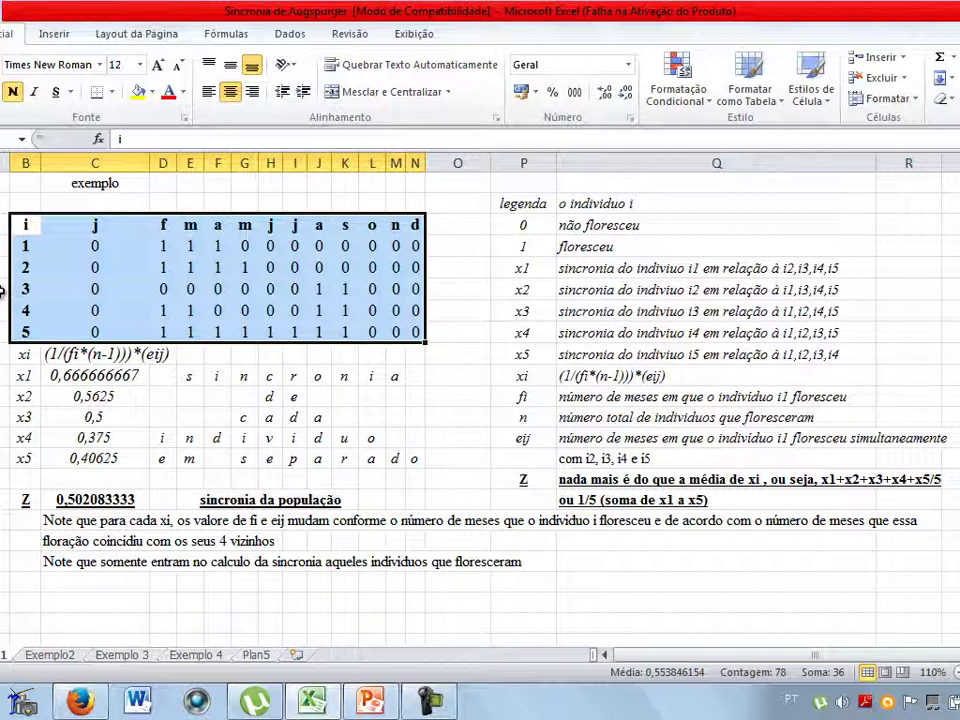
Examine the i, j and f column headings of the flowering table and the record of individual 1.
{"action": "left_click", "coordinate": [23, 225]}
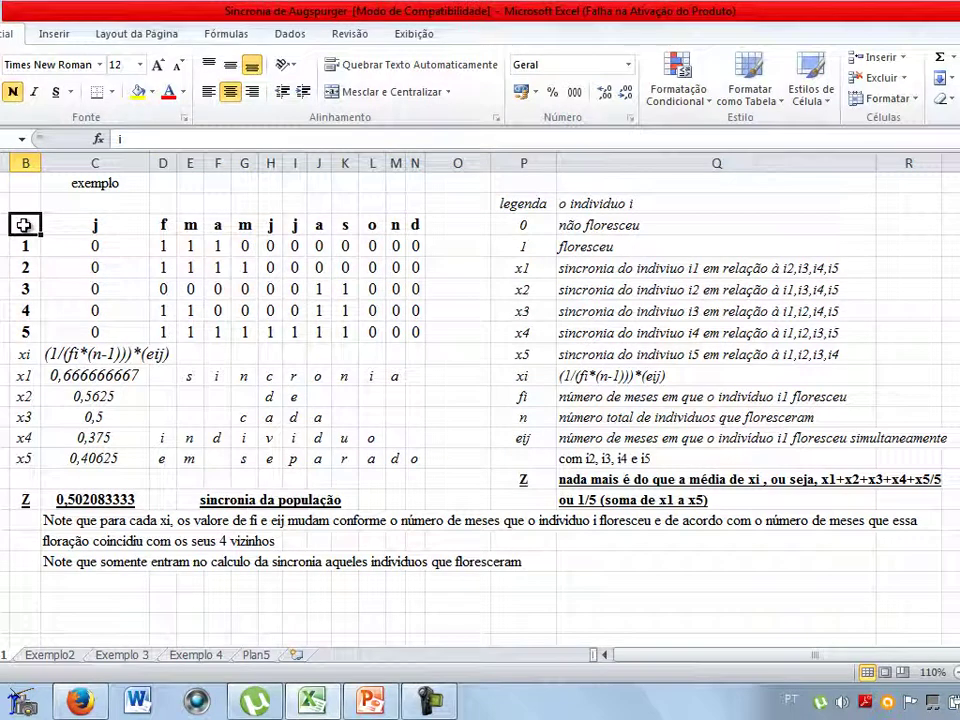
{"action": "left_click", "coordinate": [91, 226]}
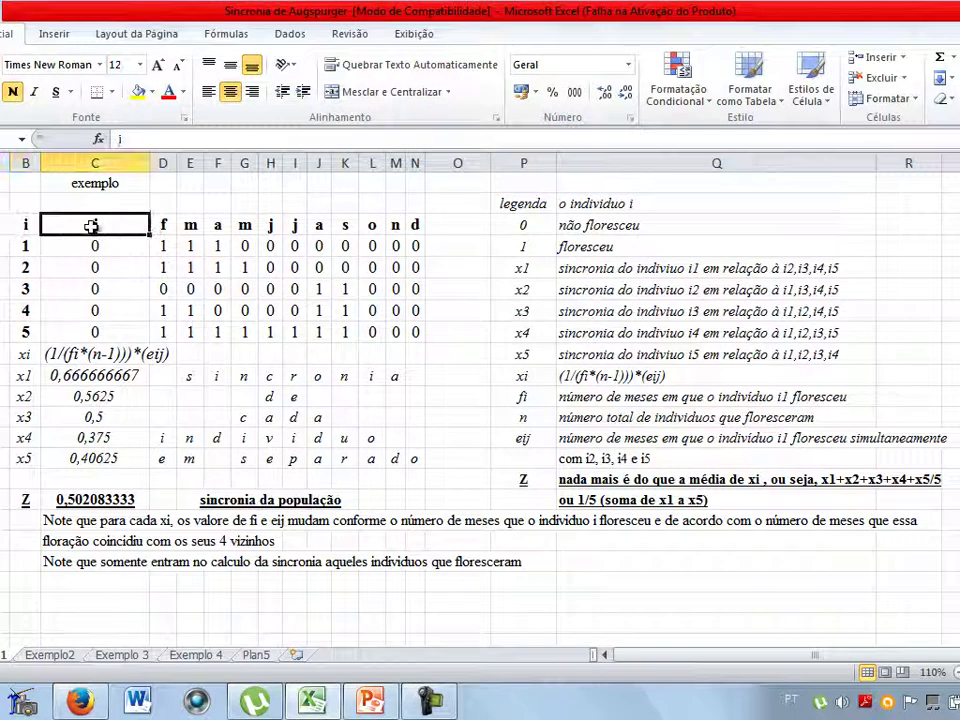
{"action": "left_click", "coordinate": [161, 224]}
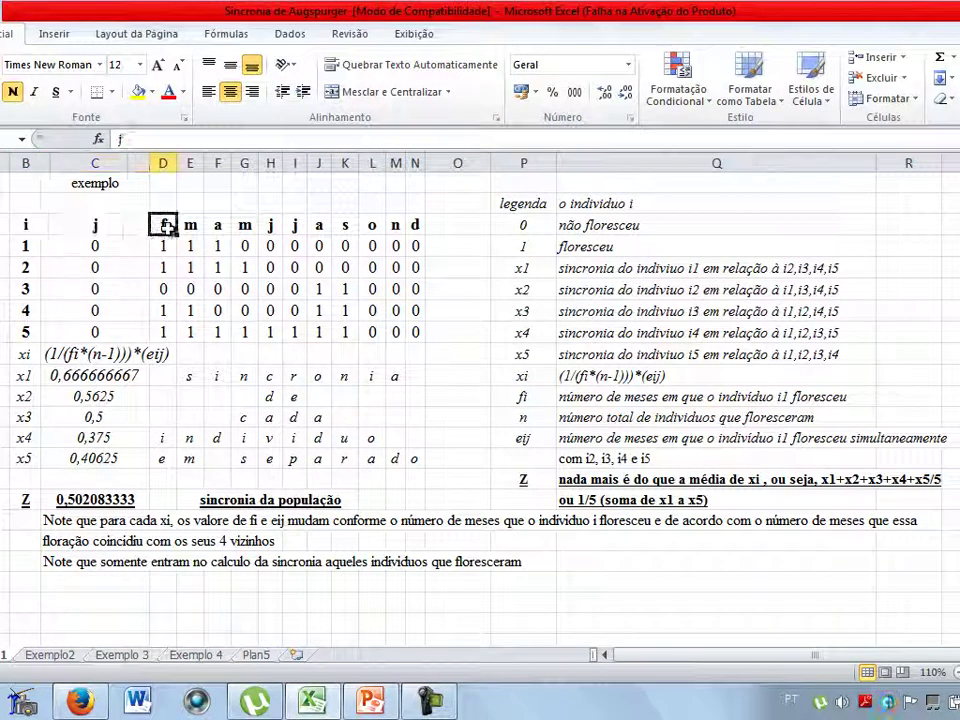
{"action": "left_click", "coordinate": [82, 246]}
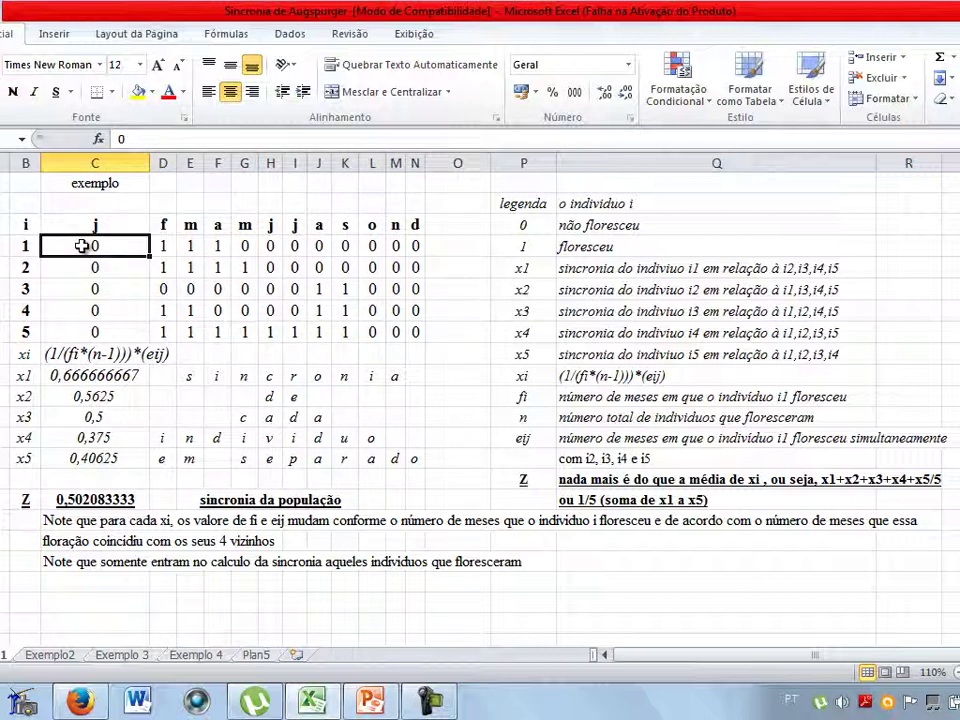
{"action": "left_click", "coordinate": [164, 246]}
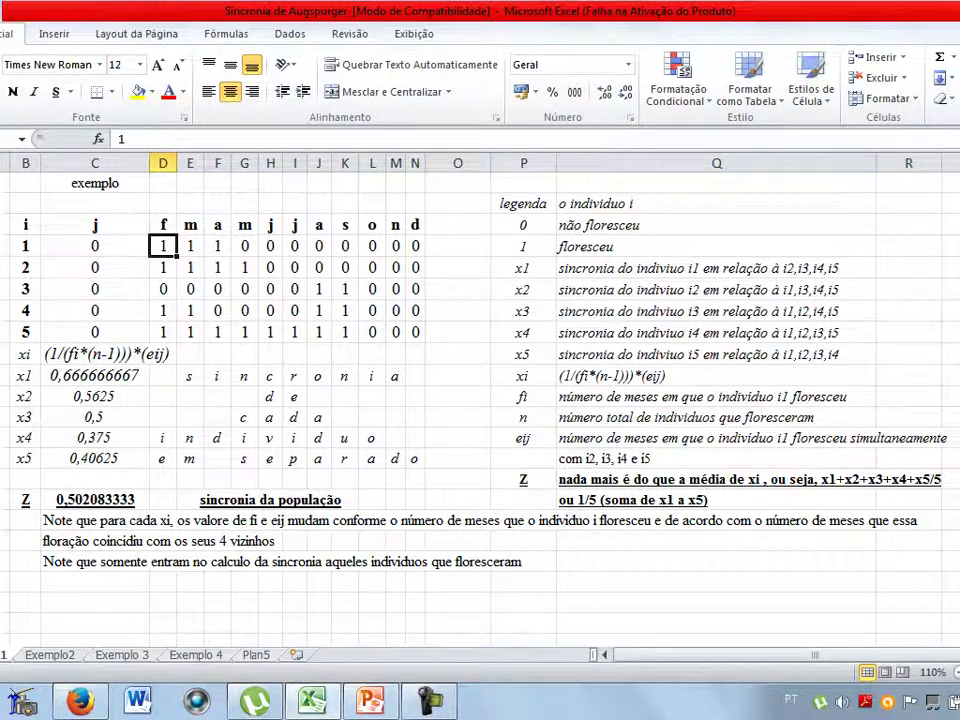
{"action": "left_click", "coordinate": [2, 246]}
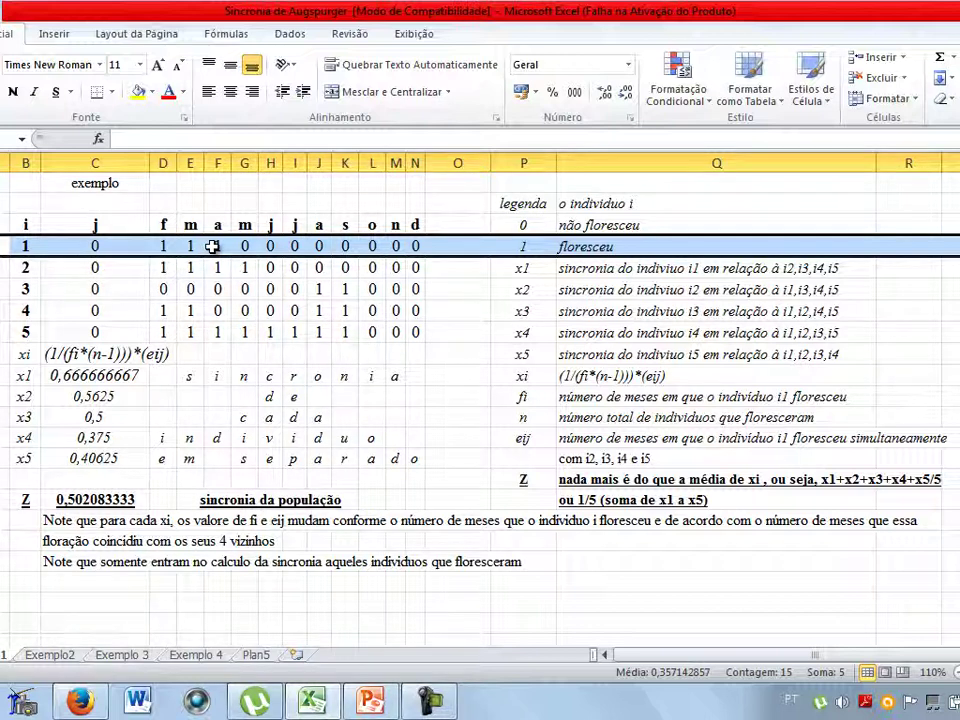
Examine the flowering months of individuals 2 to 5, finishing with the whole table from heading i to December selected.
{"action": "left_click_drag", "start_coordinate": [156, 267], "coordinate": [247, 267]}
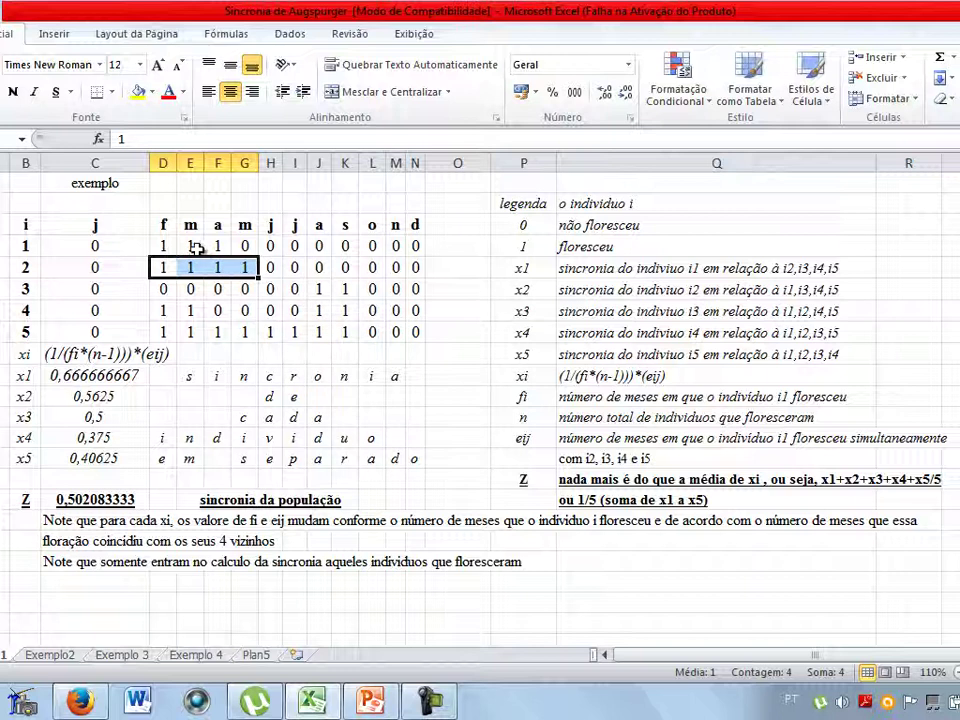
{"action": "left_click", "coordinate": [318, 288]}
{"action": "left_click_drag", "start_coordinate": [330, 288], "coordinate": [346, 310]}
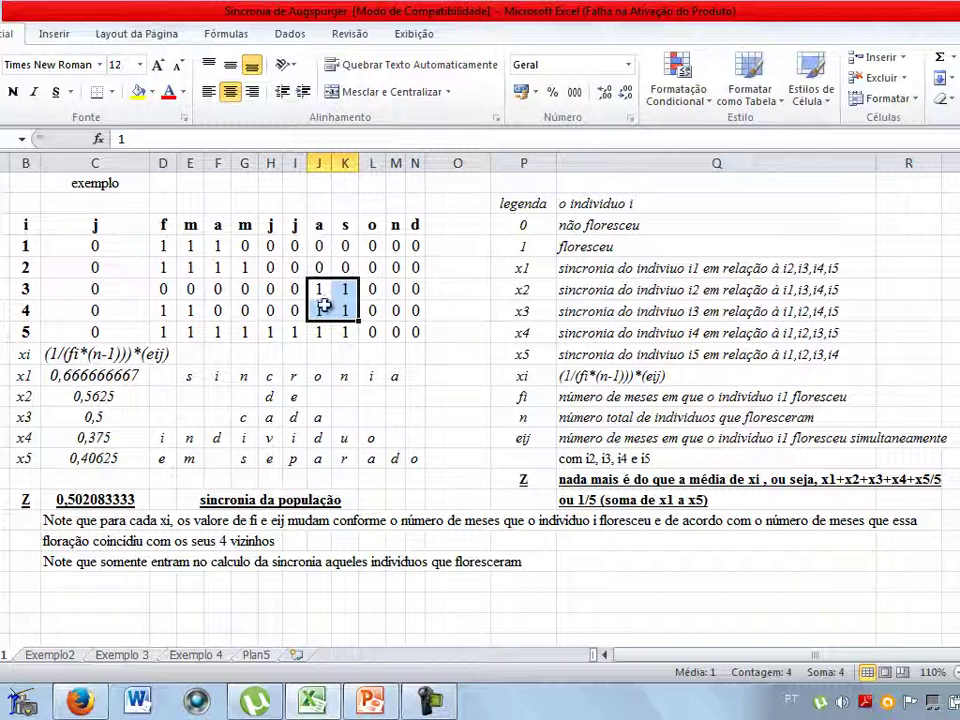
{"action": "left_click_drag", "start_coordinate": [318, 287], "coordinate": [343, 323]}
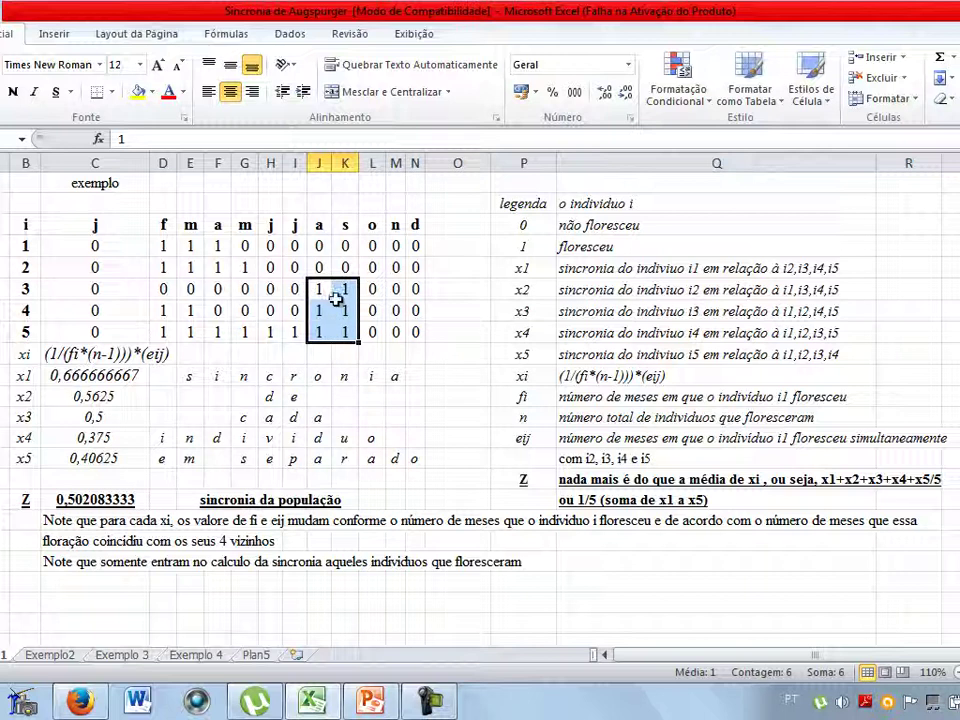
{"action": "left_click", "coordinate": [18, 332]}
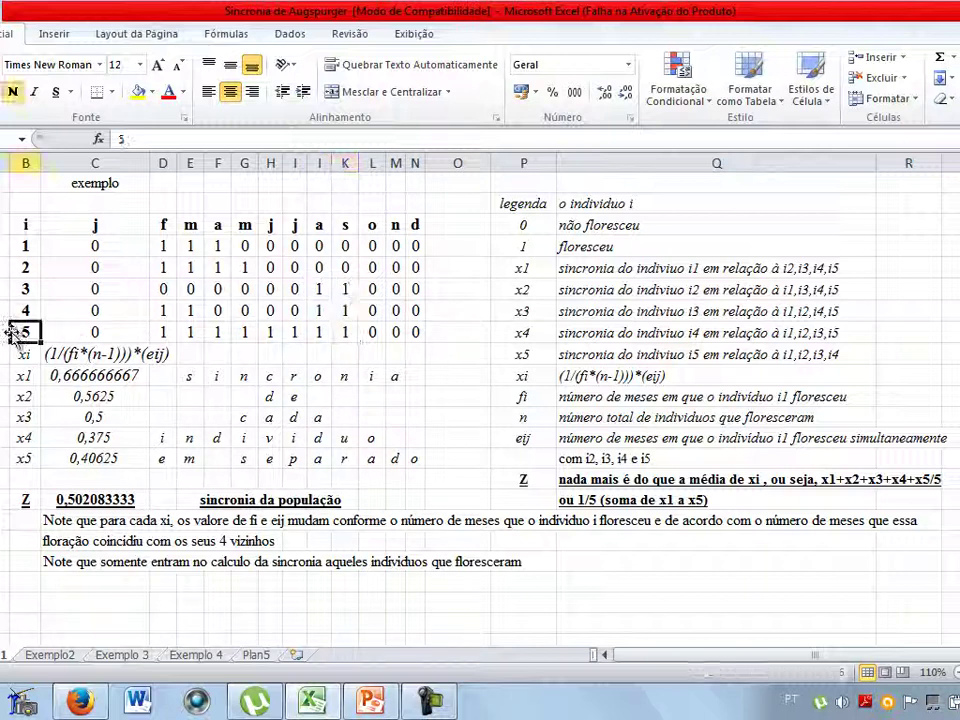
{"action": "left_click", "coordinate": [78, 329]}
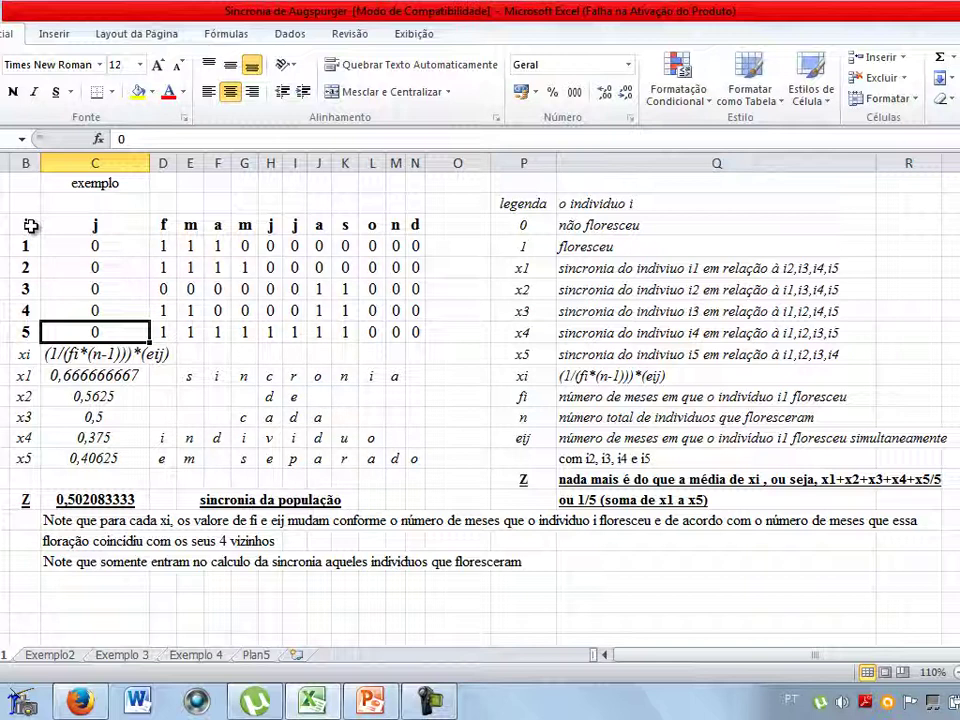
{"action": "left_click_drag", "start_coordinate": [31, 226], "coordinate": [412, 327]}
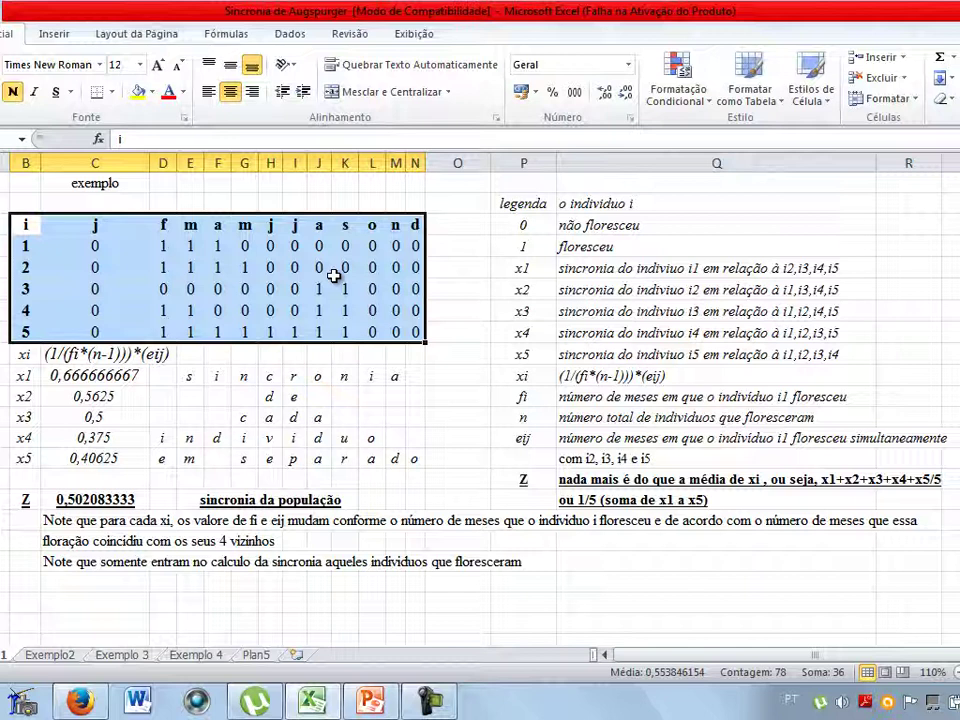
Locate the xi label below the table, then switch to PowerPoint and go back to the Sincronia slide showing the Xi formula.
{"action": "left_click", "coordinate": [28, 354]}
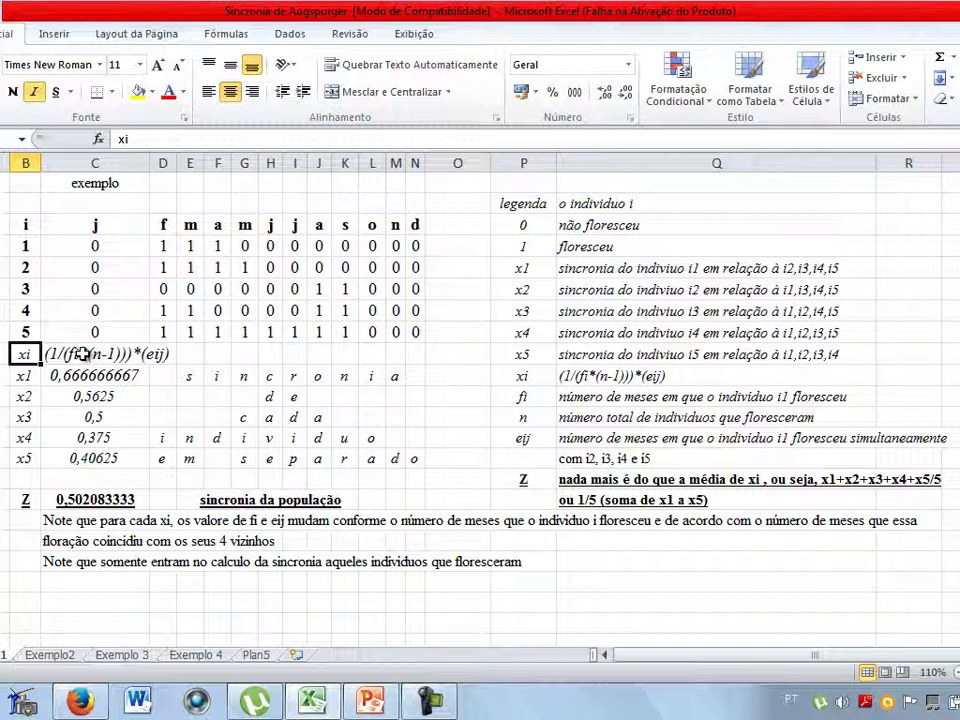
{"action": "left_click", "coordinate": [386, 703]}
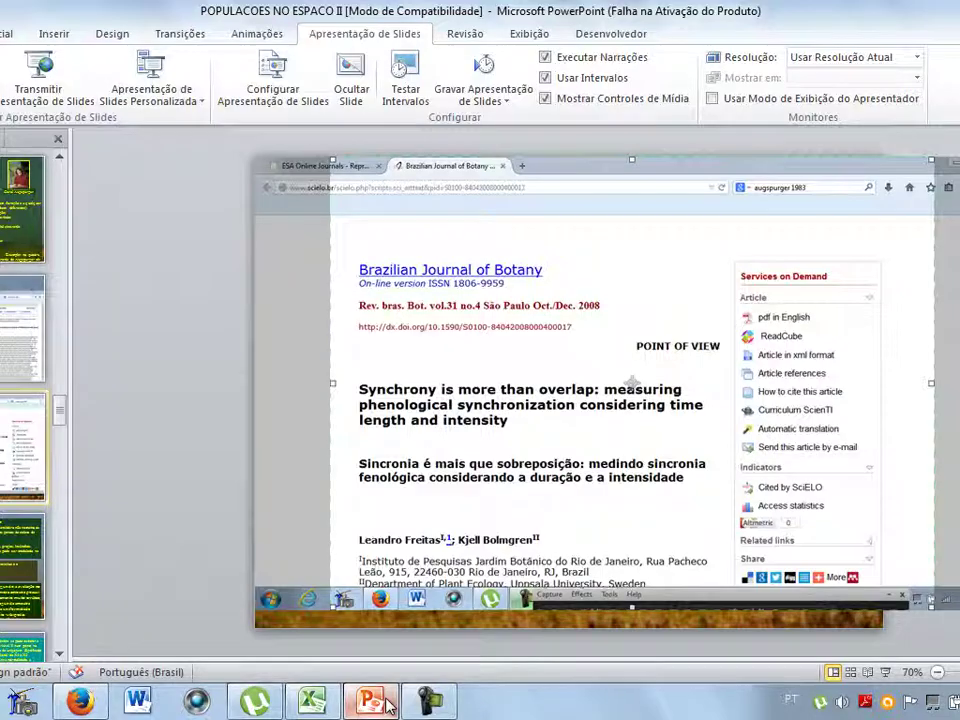
{"action": "key", "text": "Page_Up"}
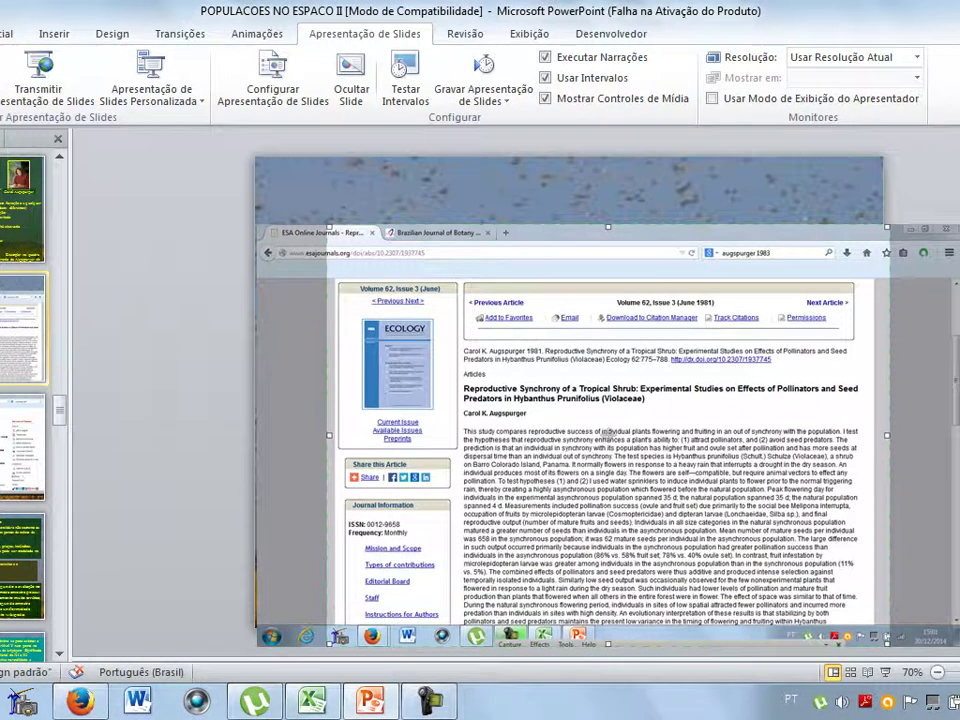
{"action": "key", "text": "Page_Up"}
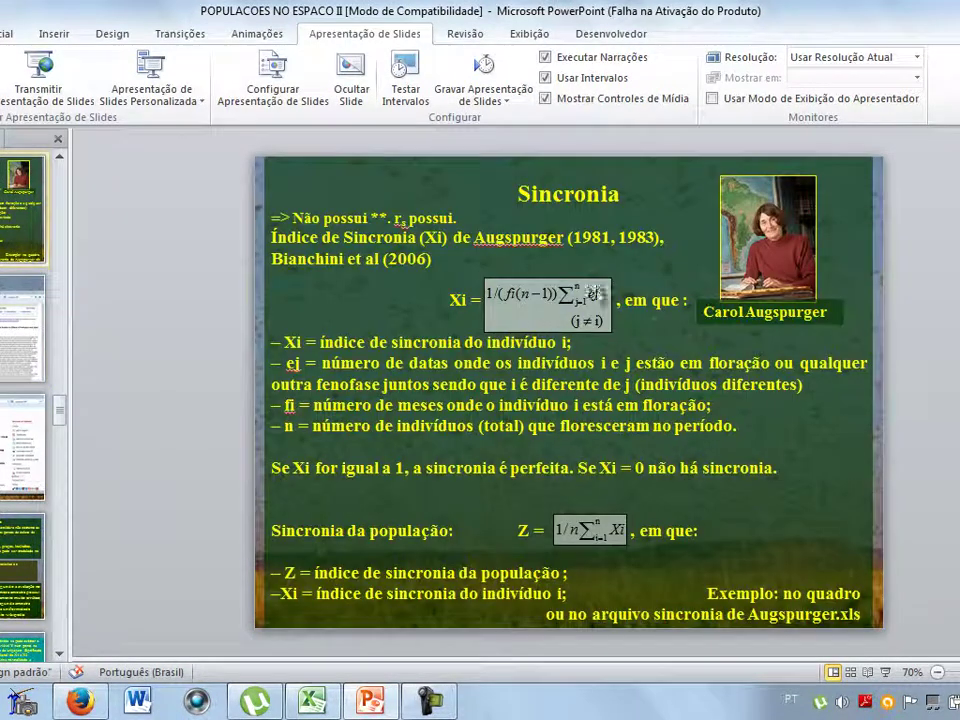
Return to Excel and compare the general xi formula with the x1 calculation, highlighting the rows of individuals 2 to 5.
{"action": "left_click", "coordinate": [313, 700]}
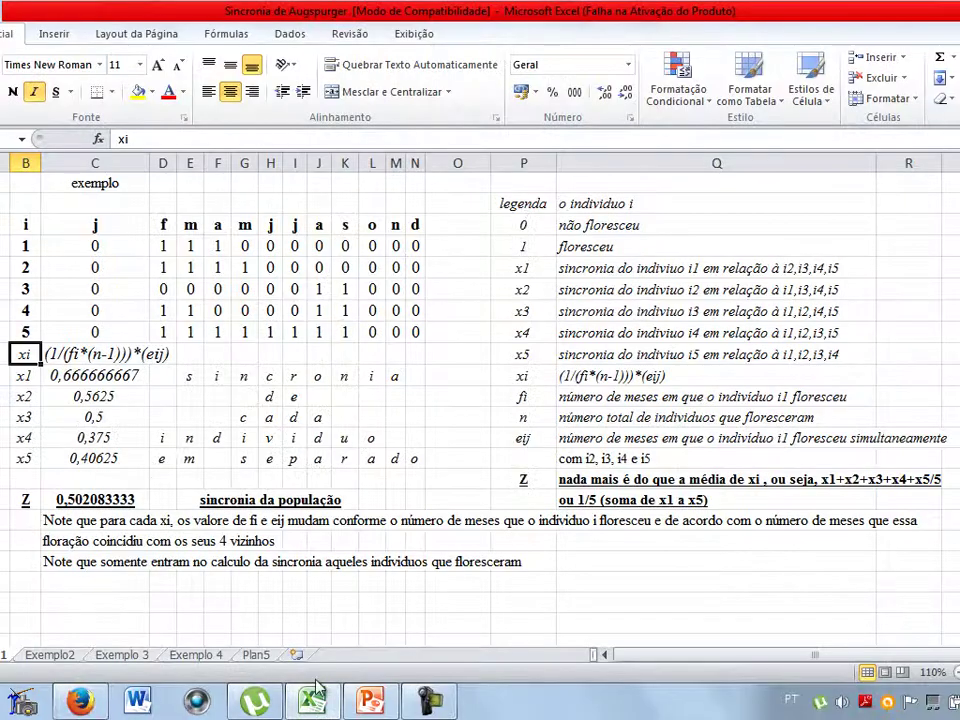
{"action": "left_click", "coordinate": [62, 354]}
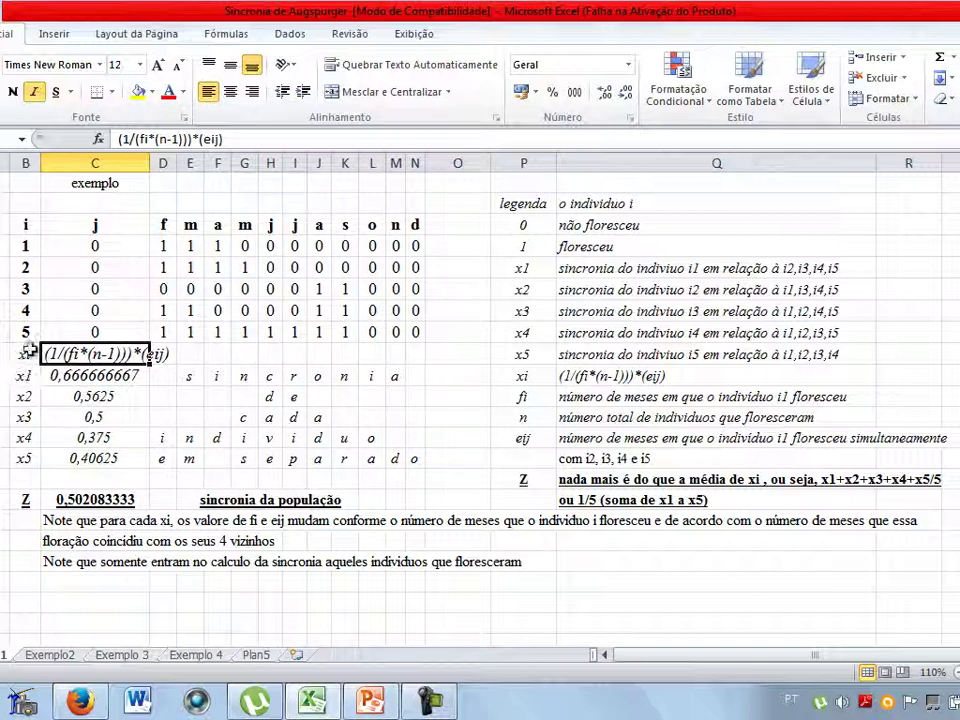
{"action": "left_click_drag", "start_coordinate": [26, 268], "coordinate": [407, 332]}
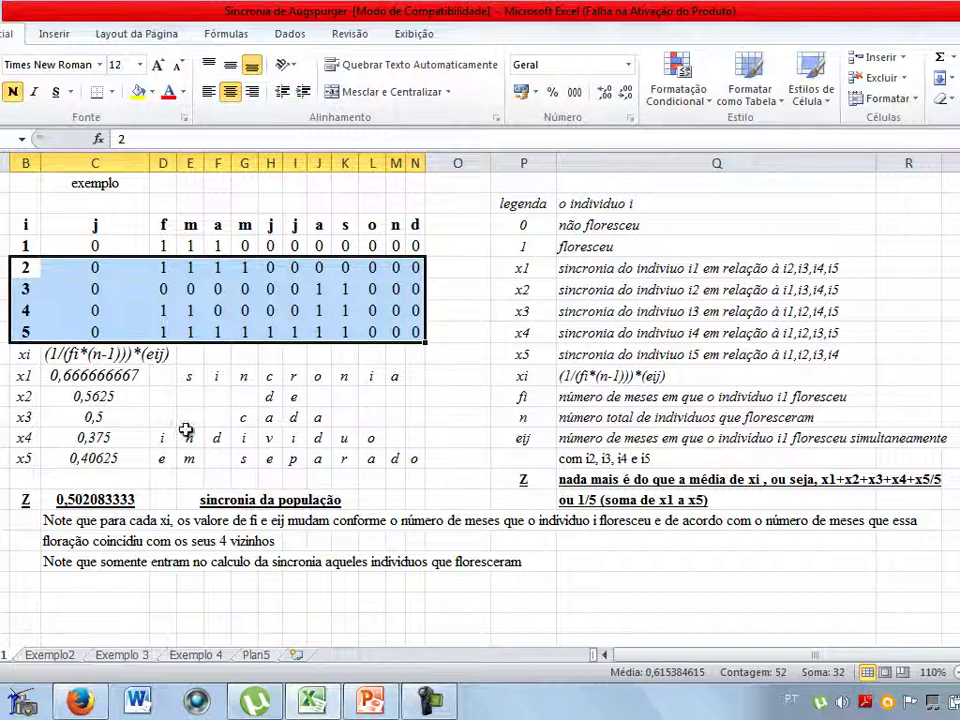
{"action": "left_click", "coordinate": [24, 375]}
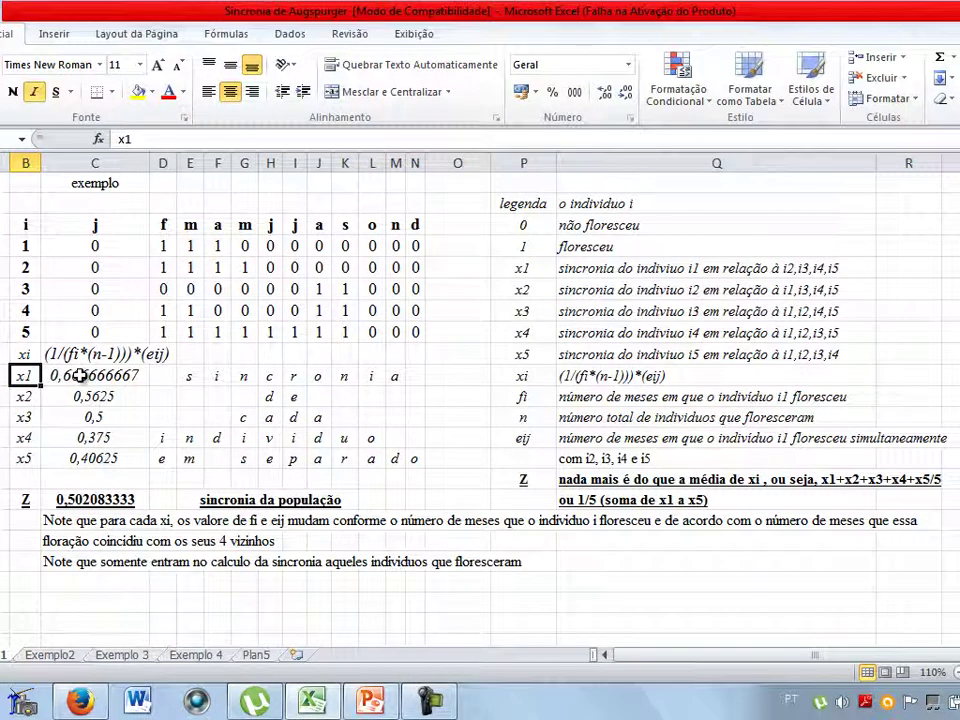
{"action": "left_click", "coordinate": [80, 375]}
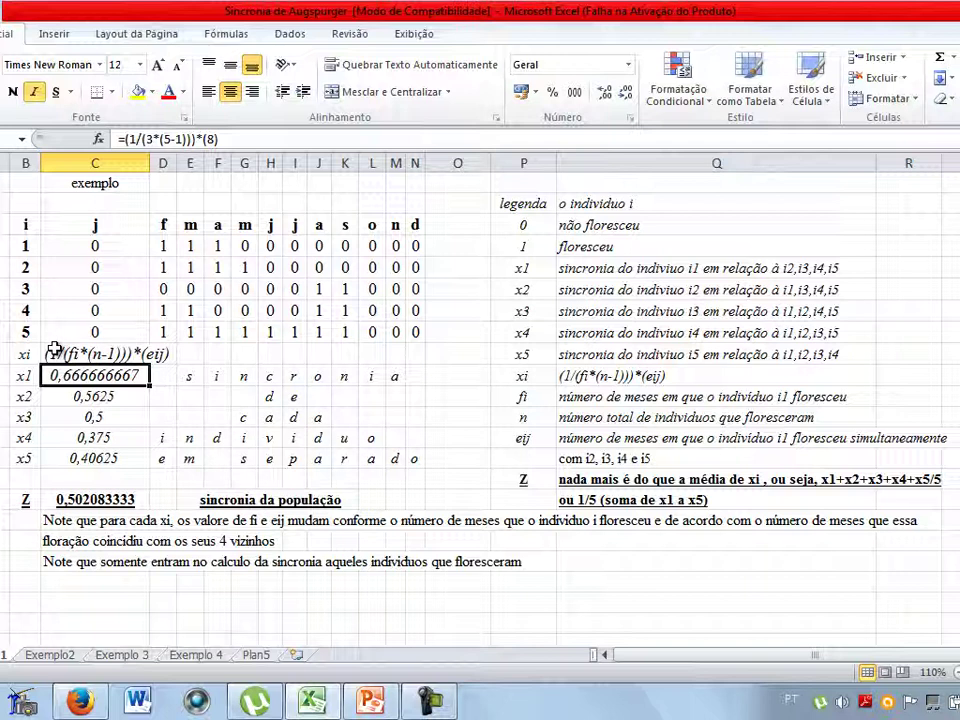
{"action": "left_click", "coordinate": [54, 350]}
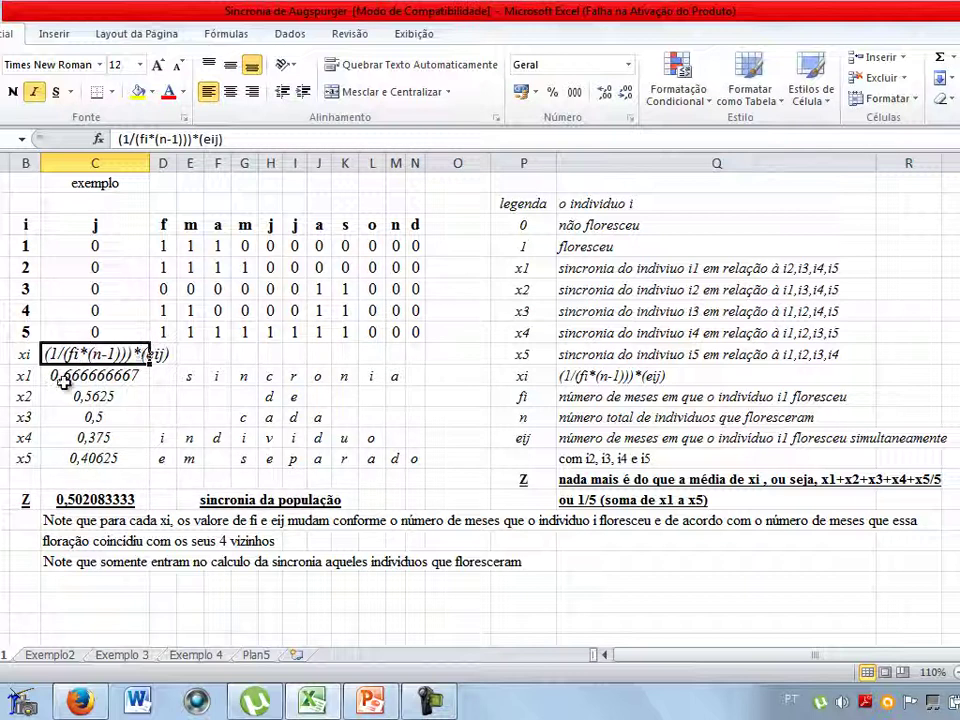
{"action": "left_click", "coordinate": [66, 372]}
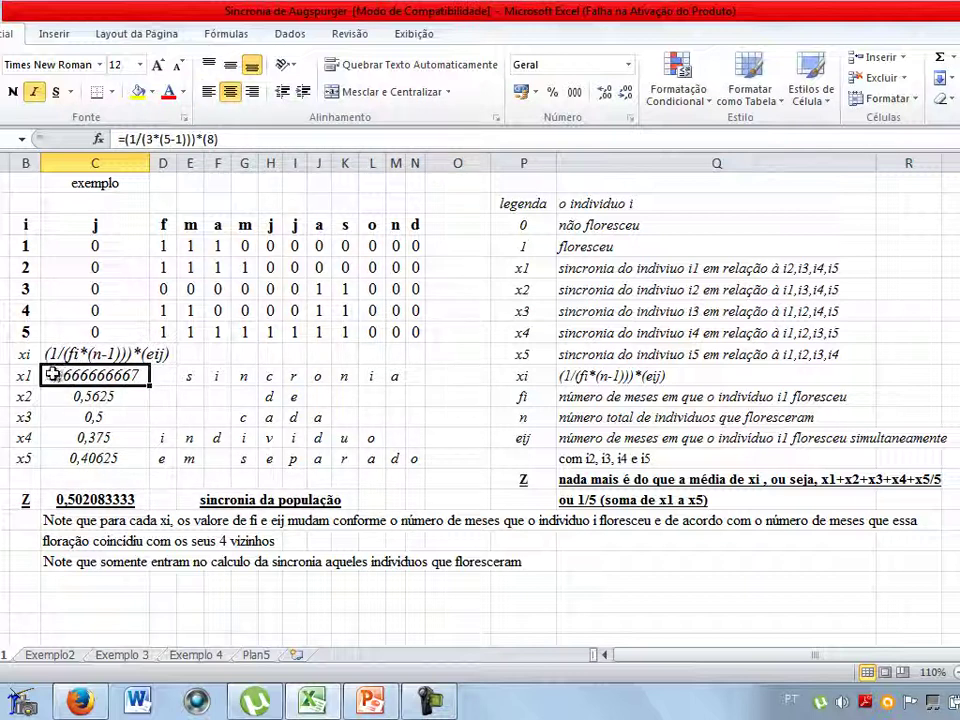
Inspect the terms of the x1 formula inside its cell and close the cell editor.
{"action": "double_click", "coordinate": [50, 375]}
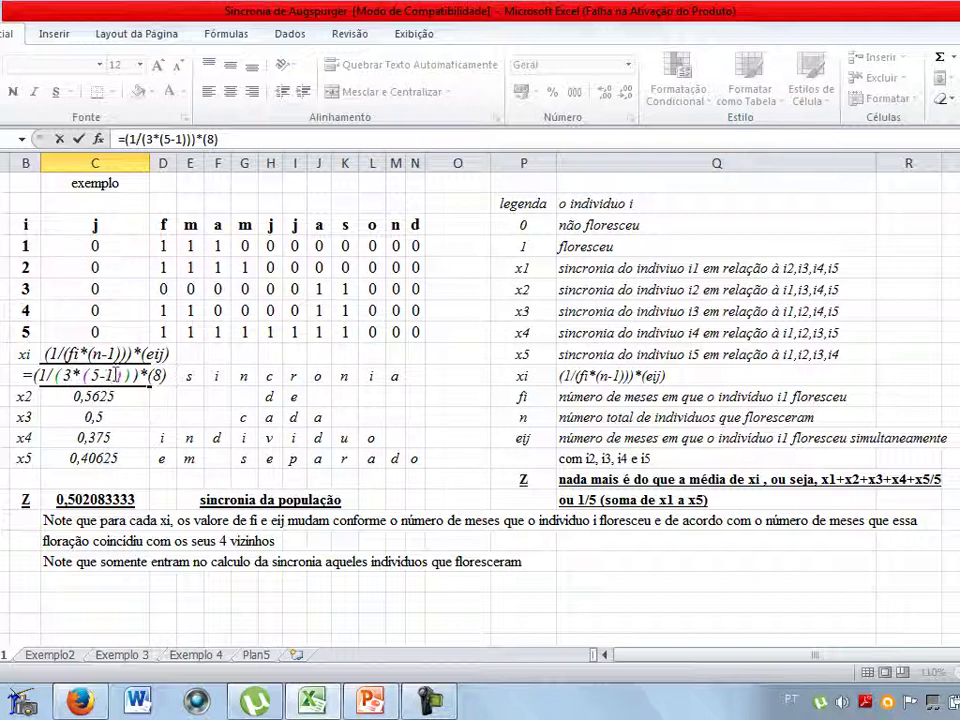
{"action": "left_click", "coordinate": [143, 375]}
{"action": "key", "text": "Return"}
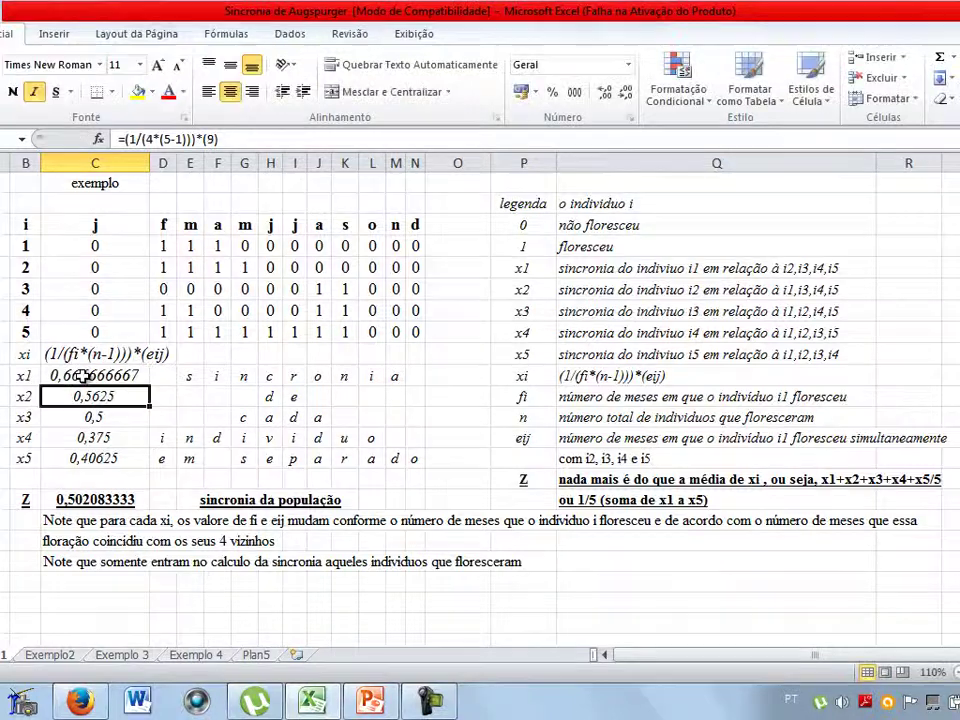
Trace the months from f to a in which individuals 2 to 5 flowered together with individual 1, starting from the x1 result.
{"action": "left_click", "coordinate": [84, 375]}
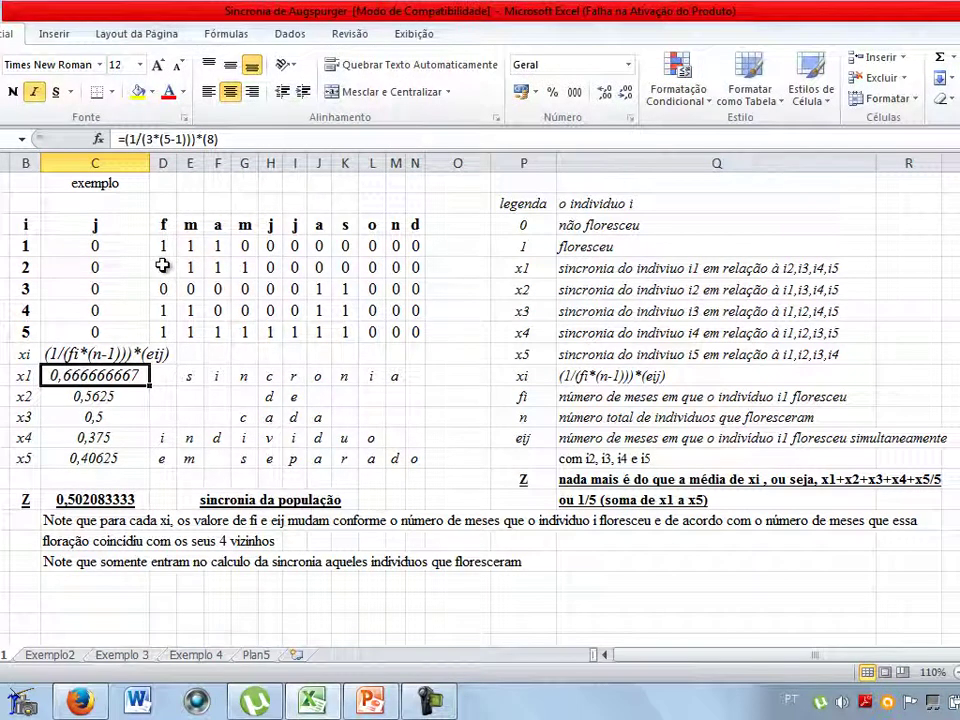
{"action": "left_click", "coordinate": [162, 266]}
{"action": "left_click", "coordinate": [158, 314]}
{"action": "left_click", "coordinate": [157, 329]}
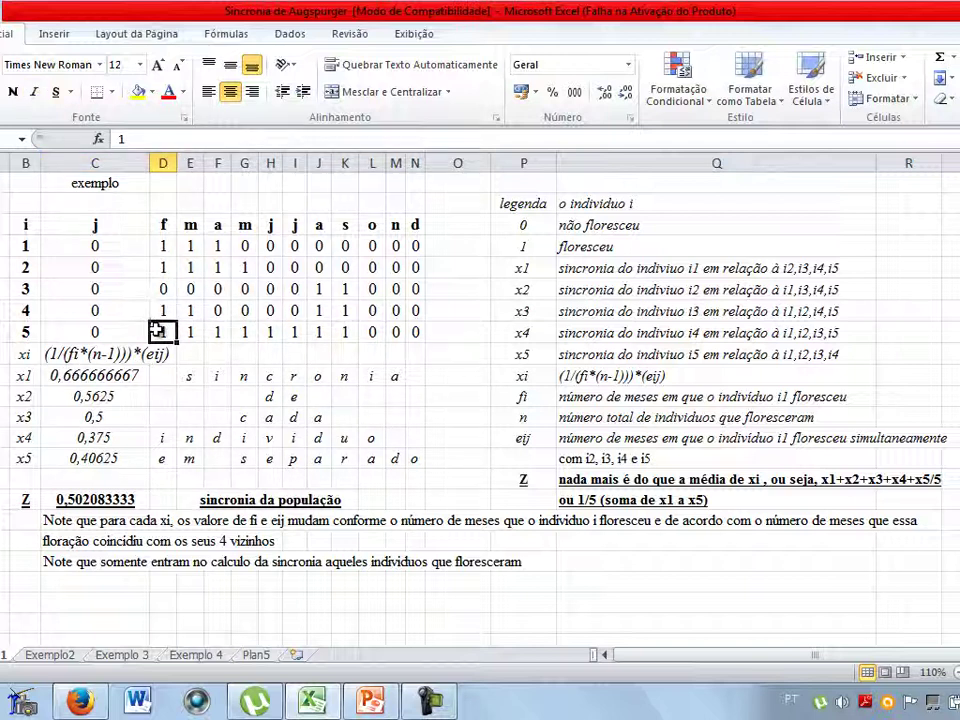
{"action": "left_click", "coordinate": [192, 268]}
{"action": "left_click", "coordinate": [189, 310]}
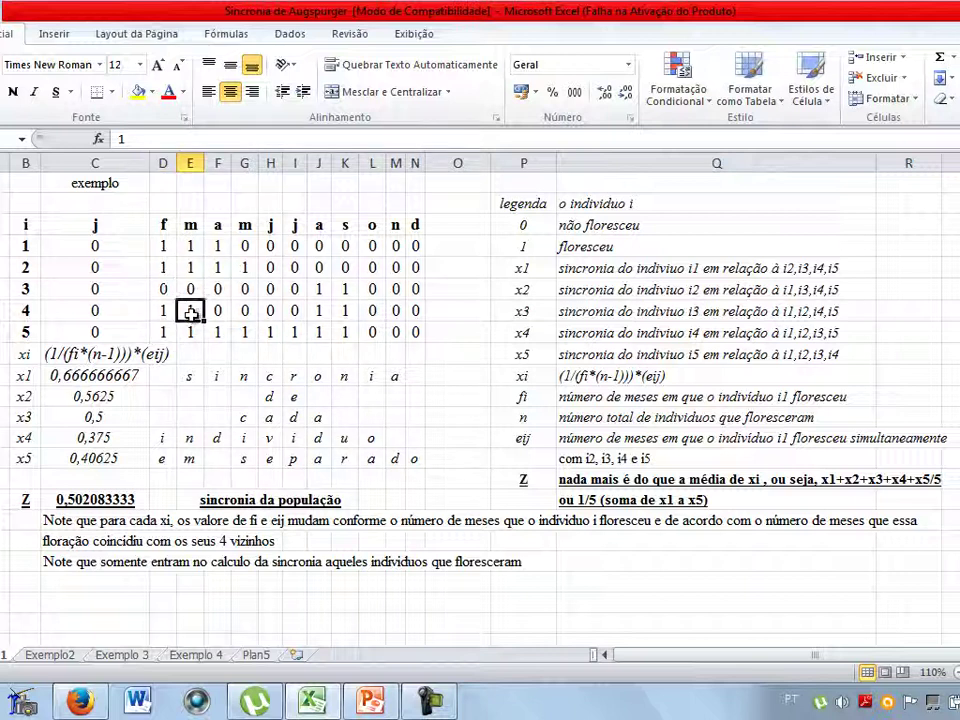
{"action": "left_click", "coordinate": [189, 331]}
{"action": "left_click_drag", "start_coordinate": [163, 267], "coordinate": [183, 325]}
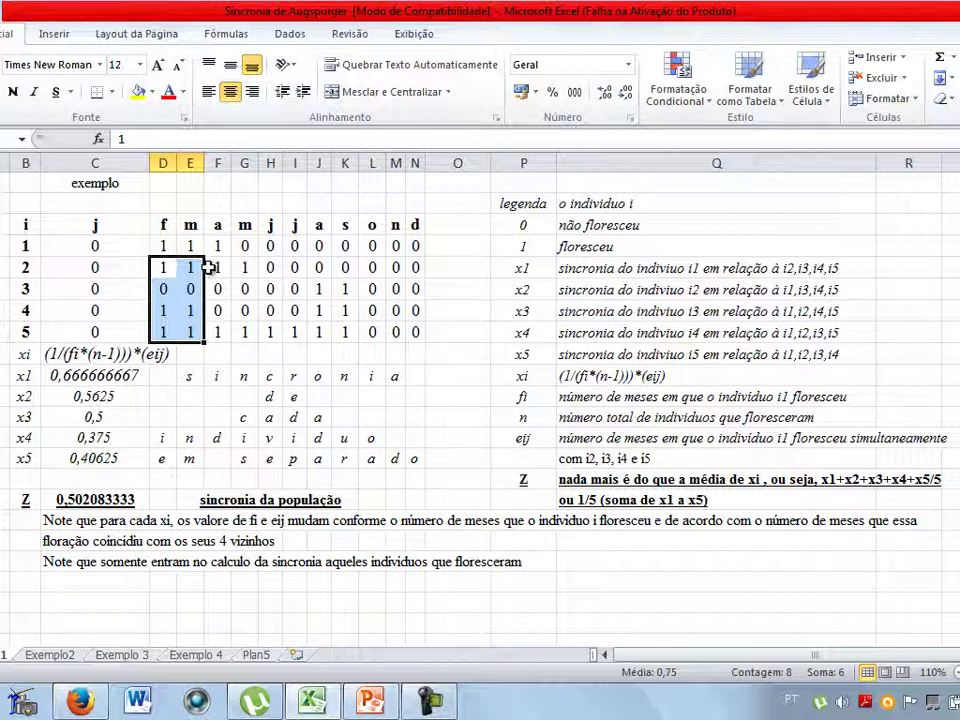
{"action": "left_click", "coordinate": [219, 268]}
{"action": "left_click_drag", "start_coordinate": [217, 332], "coordinate": [174, 337]}
{"action": "left_click_drag", "start_coordinate": [161, 268], "coordinate": [221, 324]}
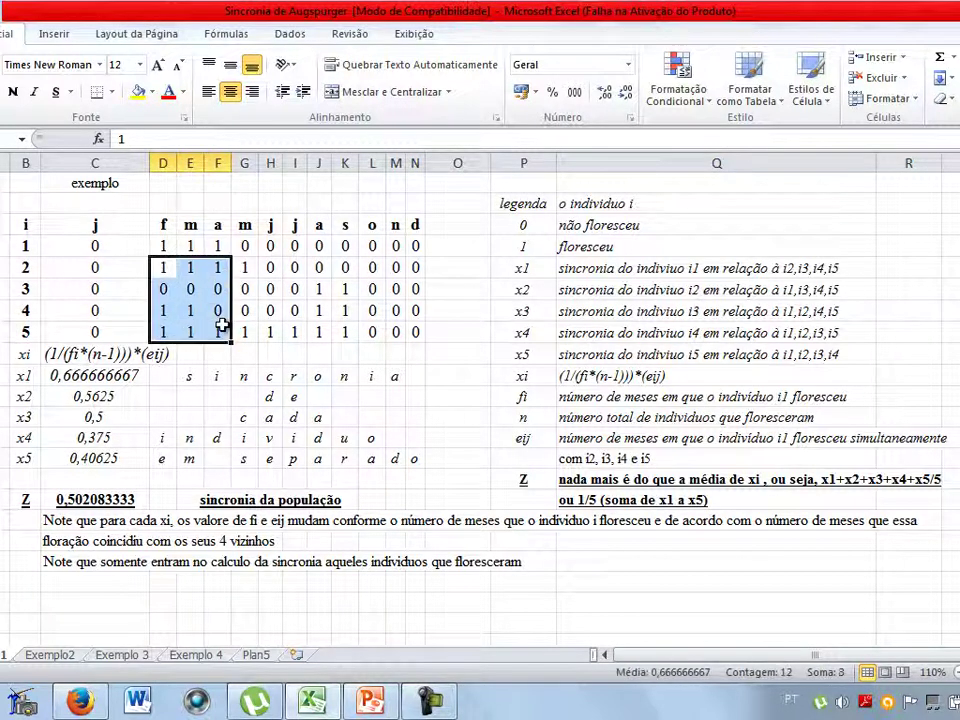
Review the x1 formula inside its cell and highlight the legend definitions of xi, fi, n and eij.
{"action": "left_click", "coordinate": [92, 375]}
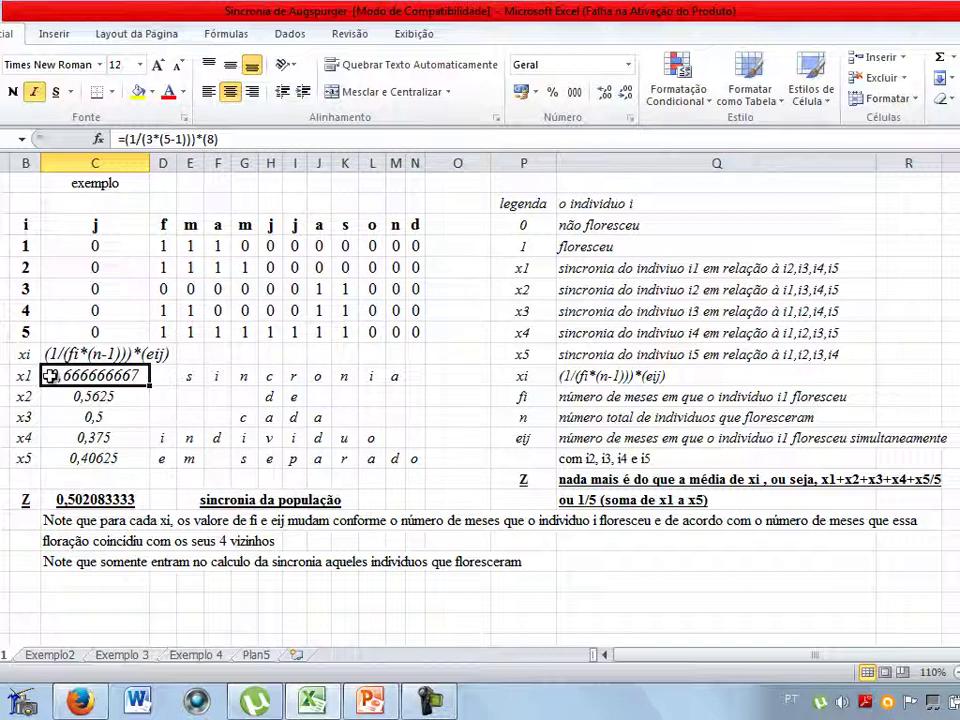
{"action": "double_click", "coordinate": [50, 376]}
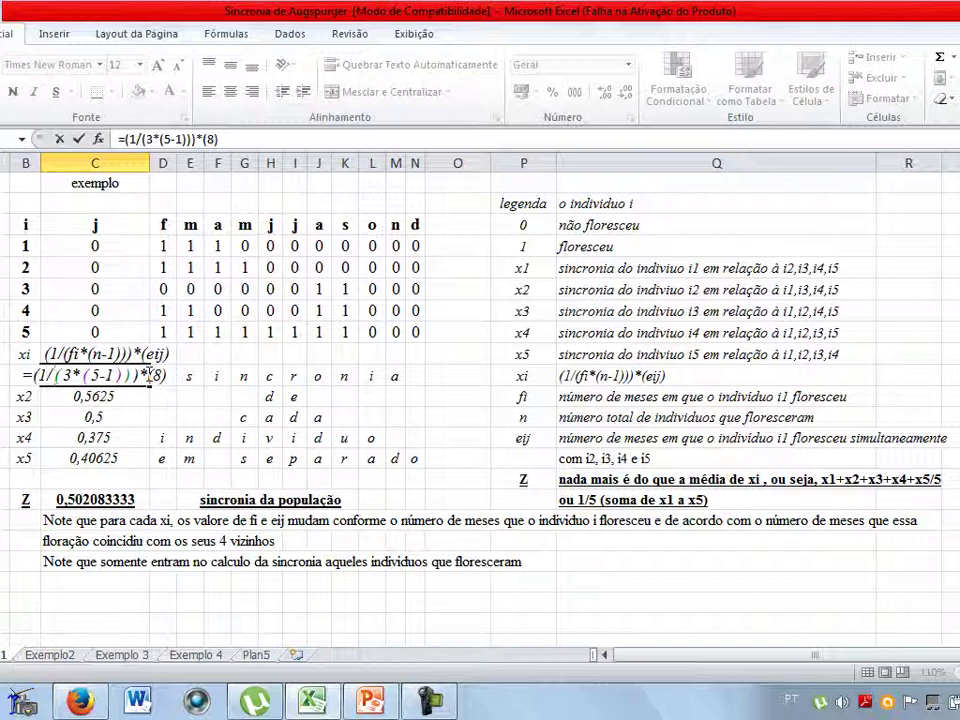
{"action": "key", "text": "Return"}
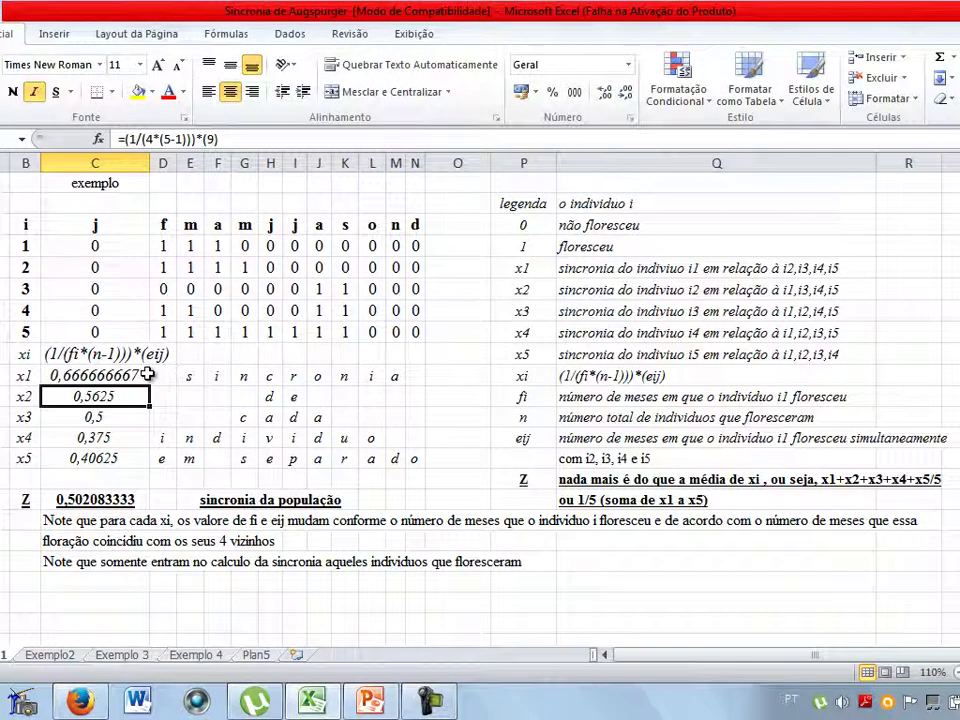
{"action": "left_click", "coordinate": [67, 376]}
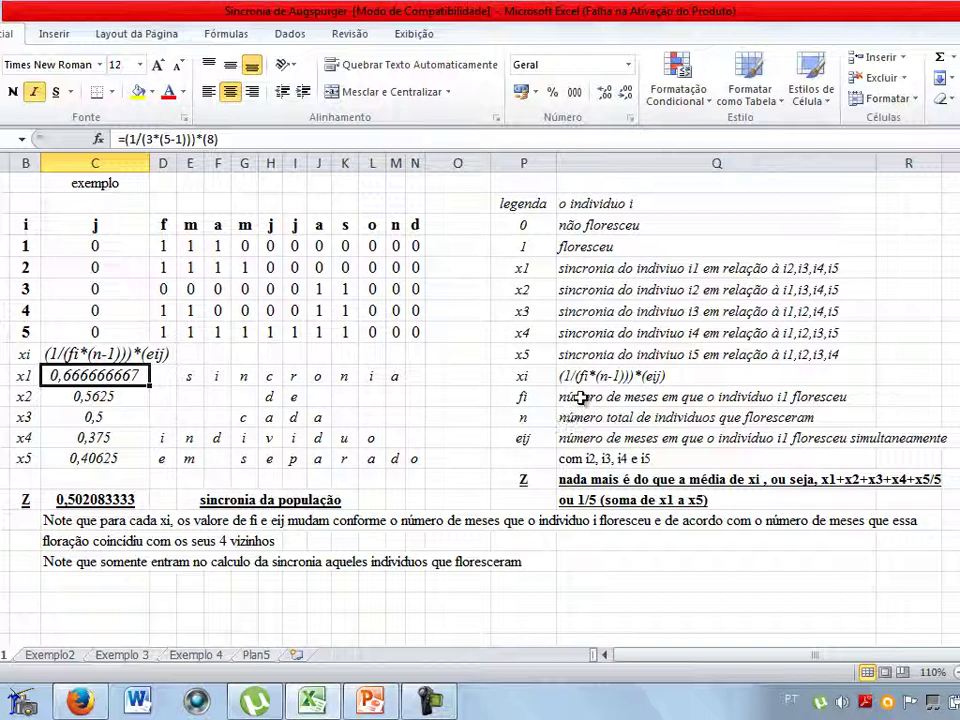
{"action": "left_click_drag", "start_coordinate": [525, 380], "coordinate": [643, 456]}
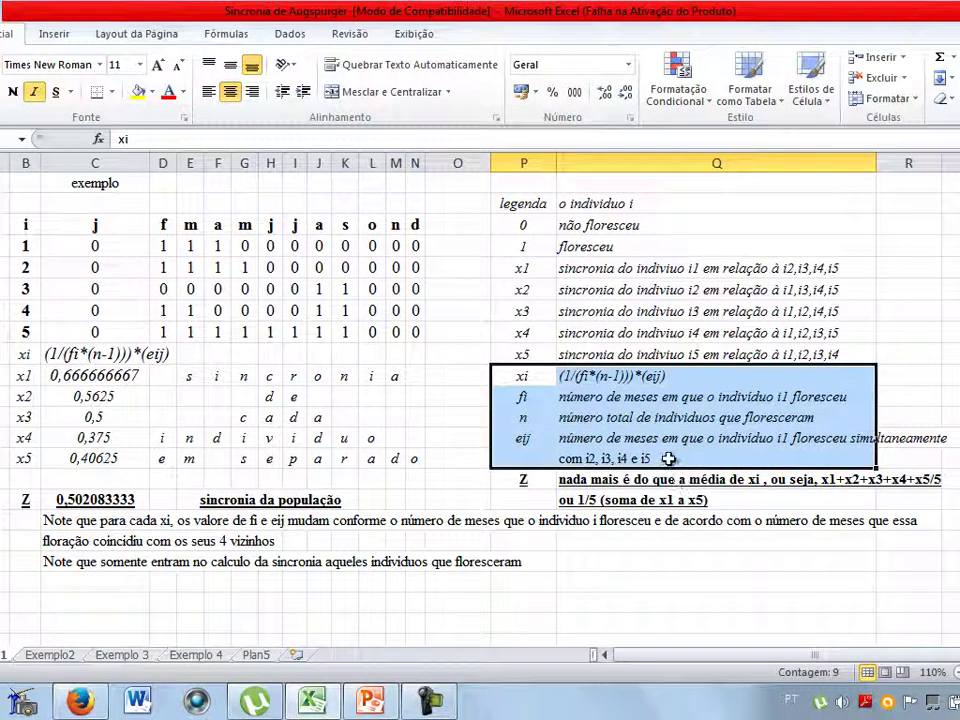
Correct the misspelled plural to "valores" in the first line of the note below the Z result.
{"action": "left_click", "coordinate": [72, 521]}
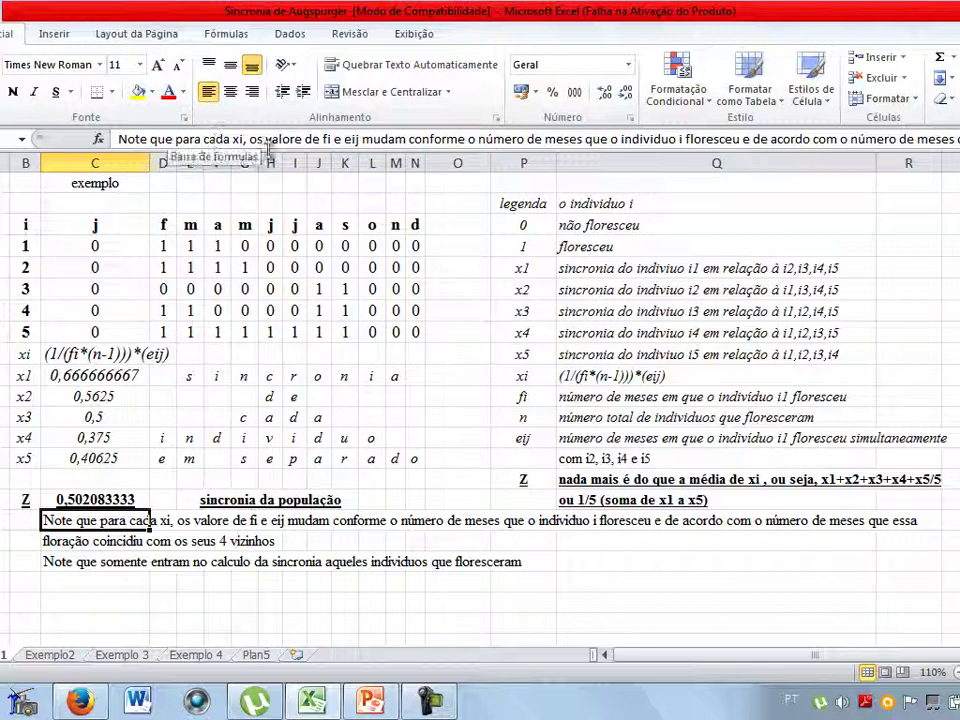
{"action": "left_click", "coordinate": [303, 138]}
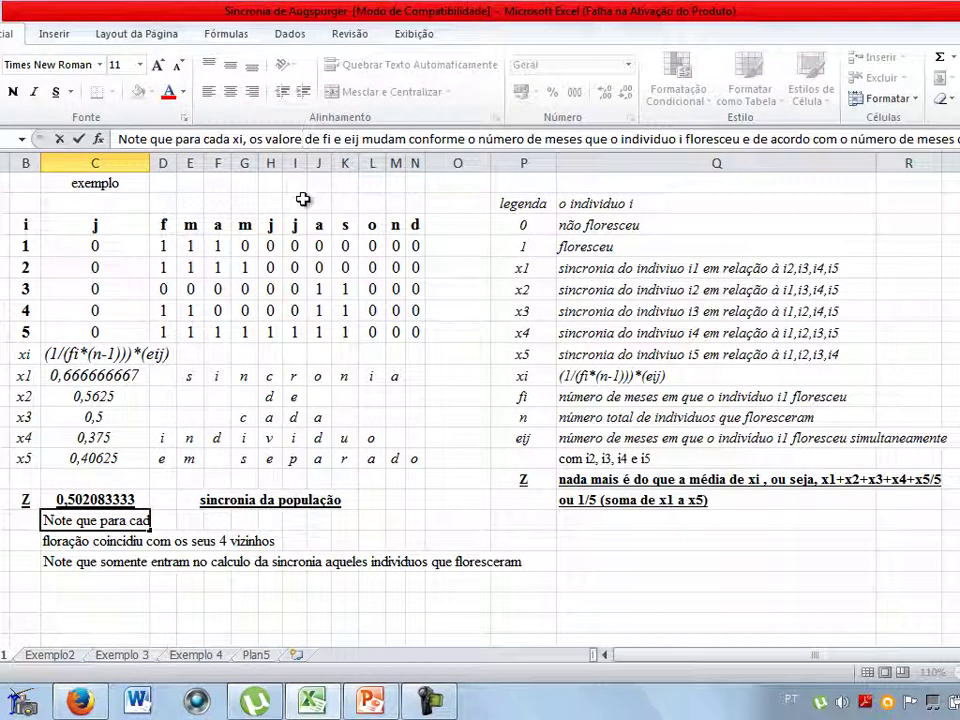
{"action": "type", "text": "s"}
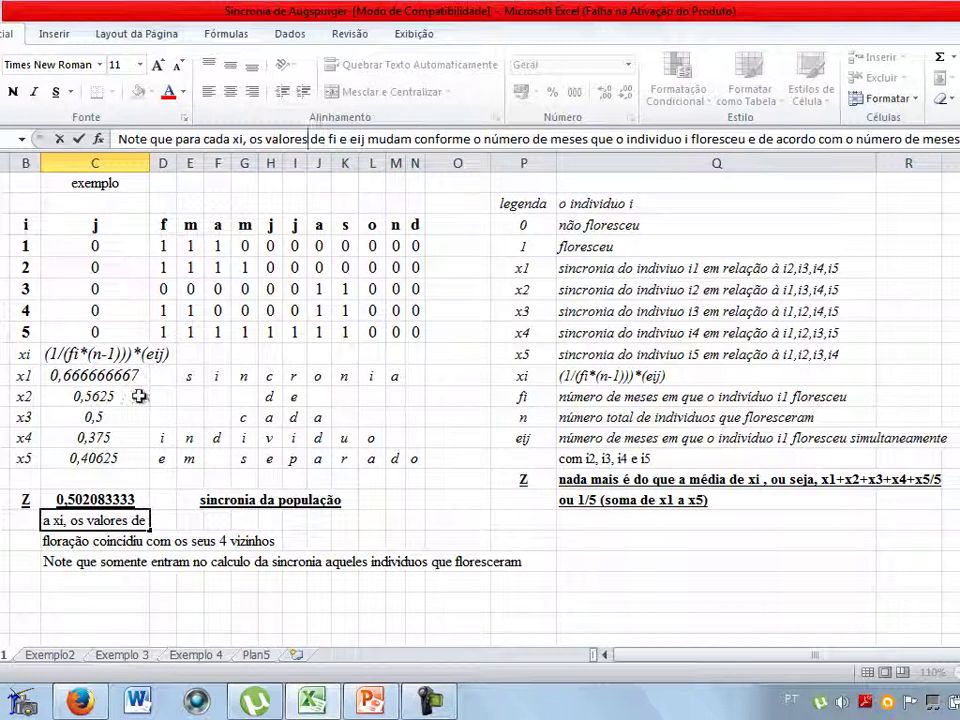
{"action": "key", "text": "Return"}
{"action": "key", "text": "Up"}
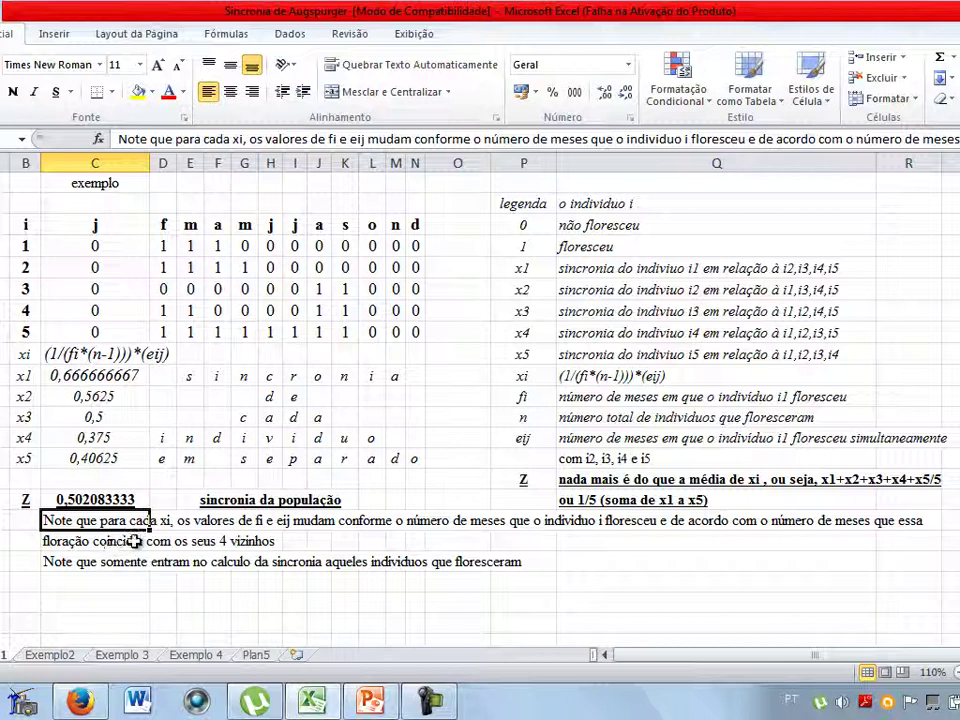
Move from x1 to the x2 formula and examine its fi and eij terms inside the cell.
{"action": "left_click", "coordinate": [70, 376]}
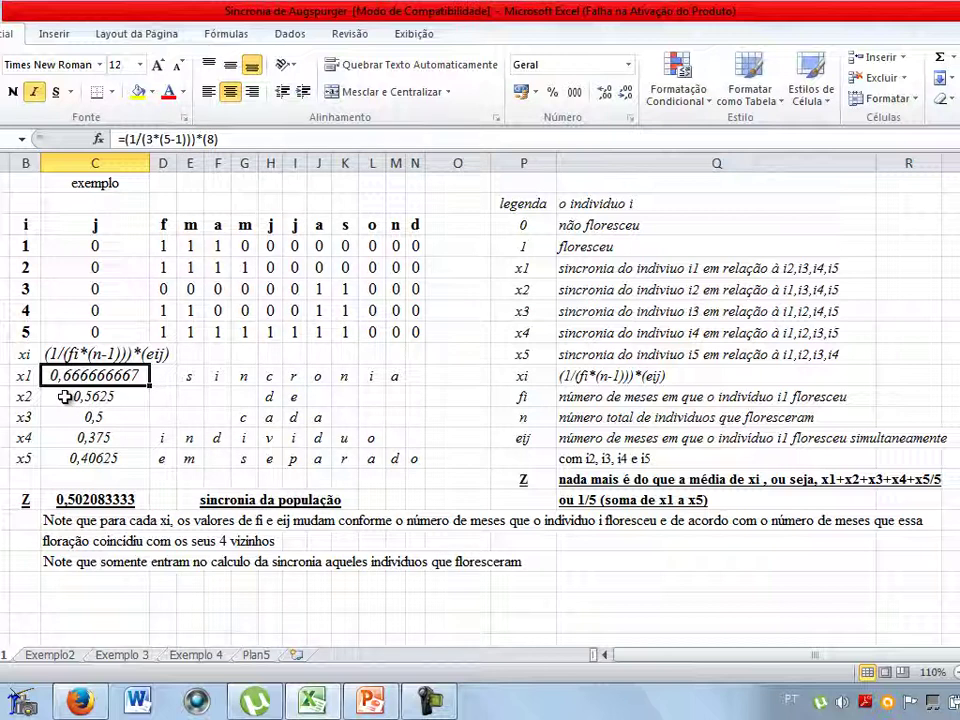
{"action": "left_click", "coordinate": [64, 397]}
{"action": "double_click", "coordinate": [64, 397]}
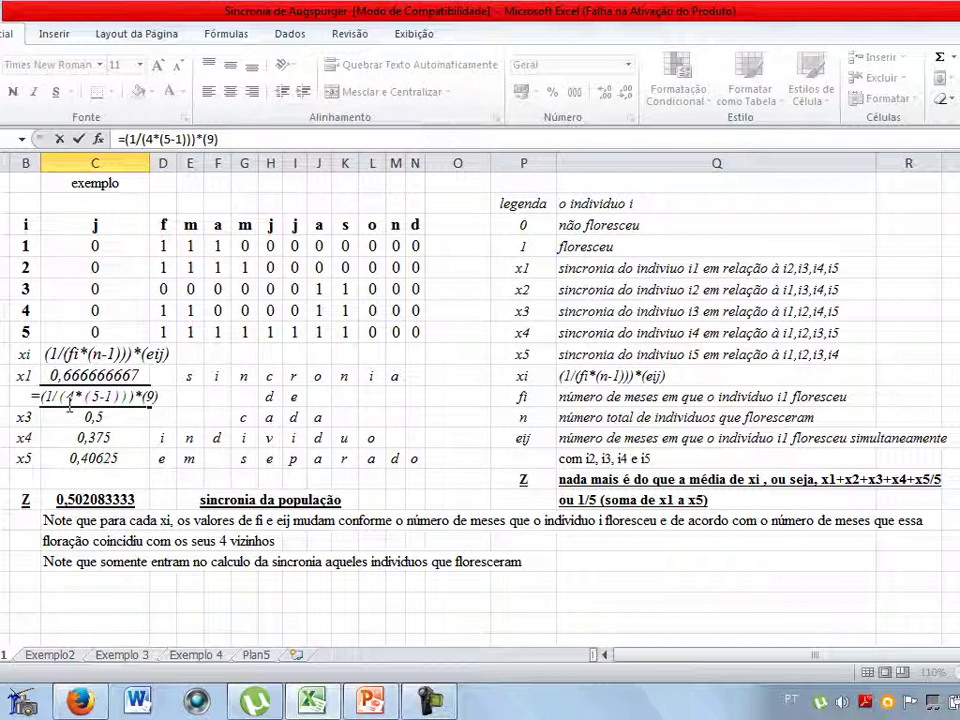
{"action": "double_click", "coordinate": [70, 397]}
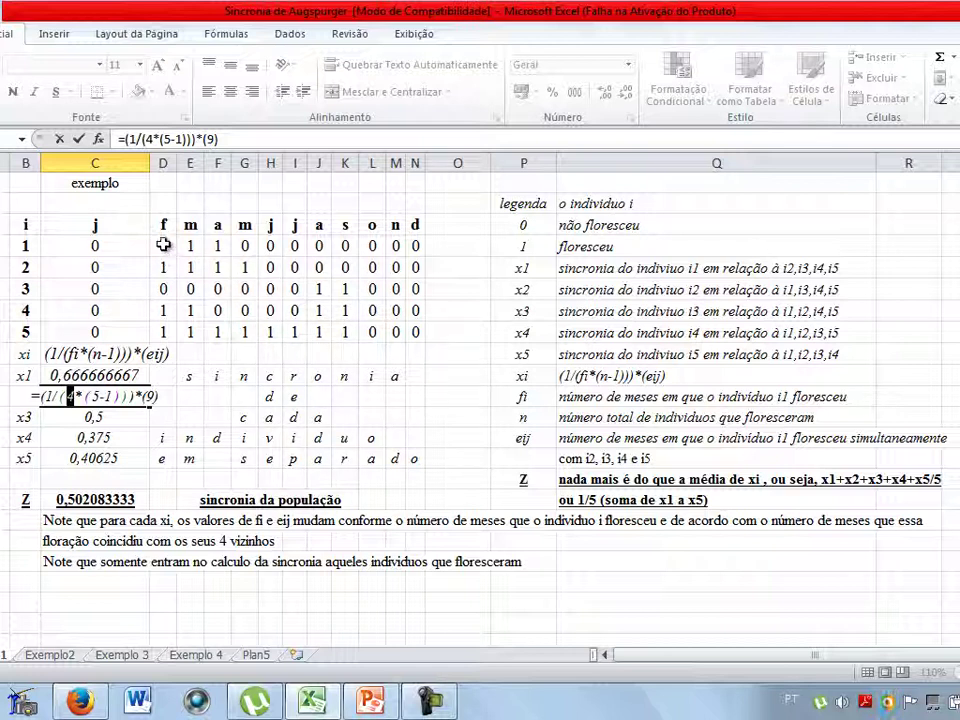
{"action": "double_click", "coordinate": [150, 397]}
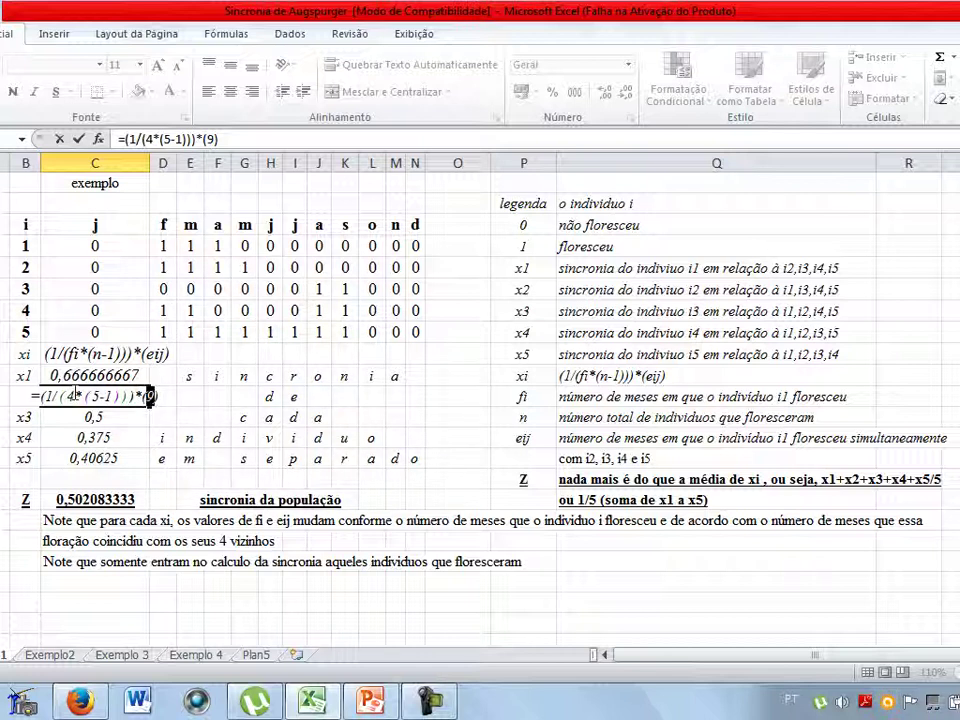
{"action": "key", "text": "Return"}
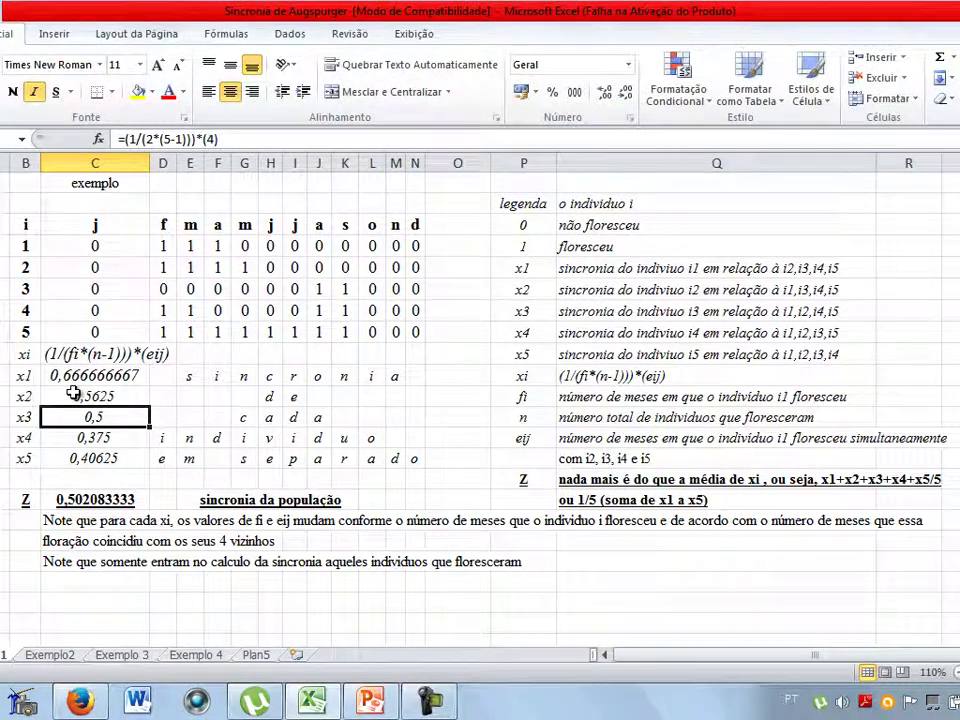
Compare individual 2's flowering months with the other individuals and check them against the eij term of the x2 formula.
{"action": "left_click", "coordinate": [73, 393]}
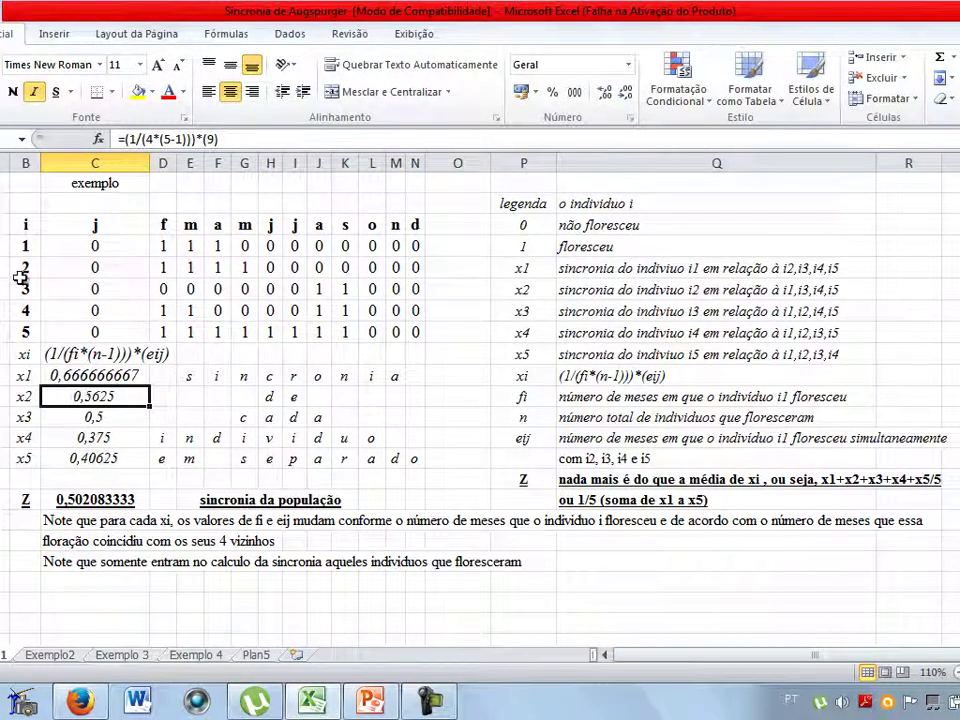
{"action": "left_click_drag", "start_coordinate": [22, 268], "coordinate": [409, 264]}
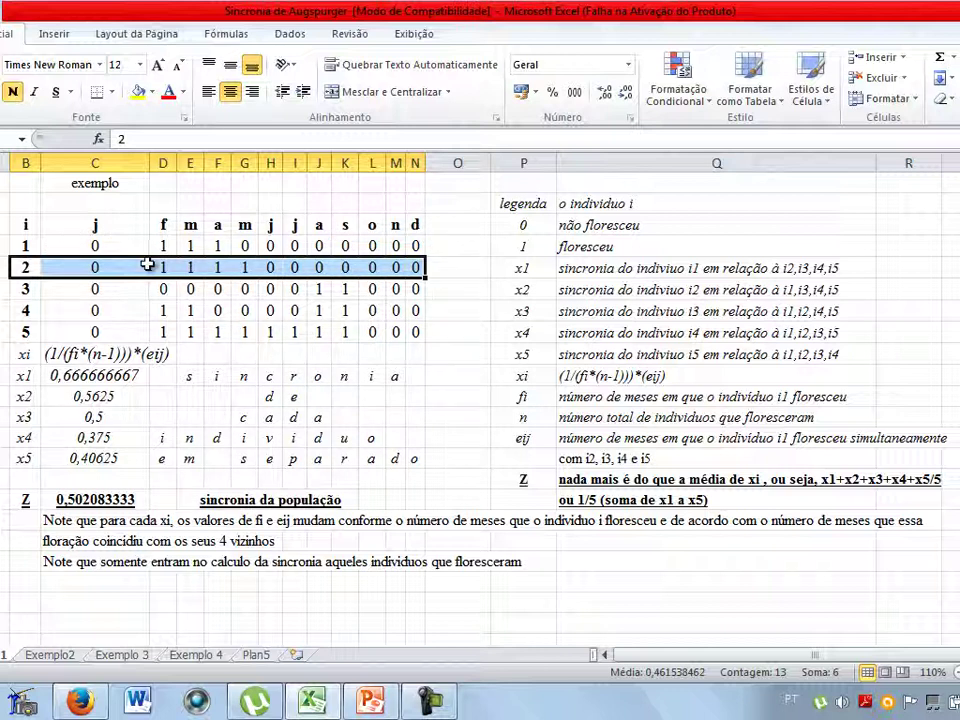
{"action": "left_click_drag", "start_coordinate": [165, 267], "coordinate": [244, 267]}
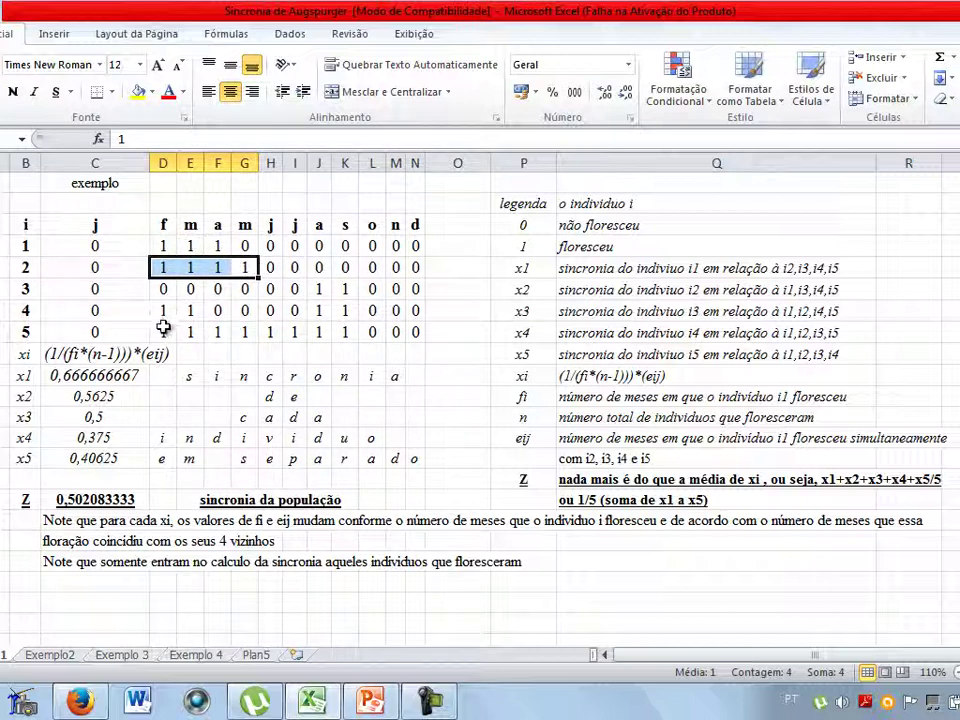
{"action": "left_click_drag", "start_coordinate": [249, 266], "coordinate": [245, 330]}
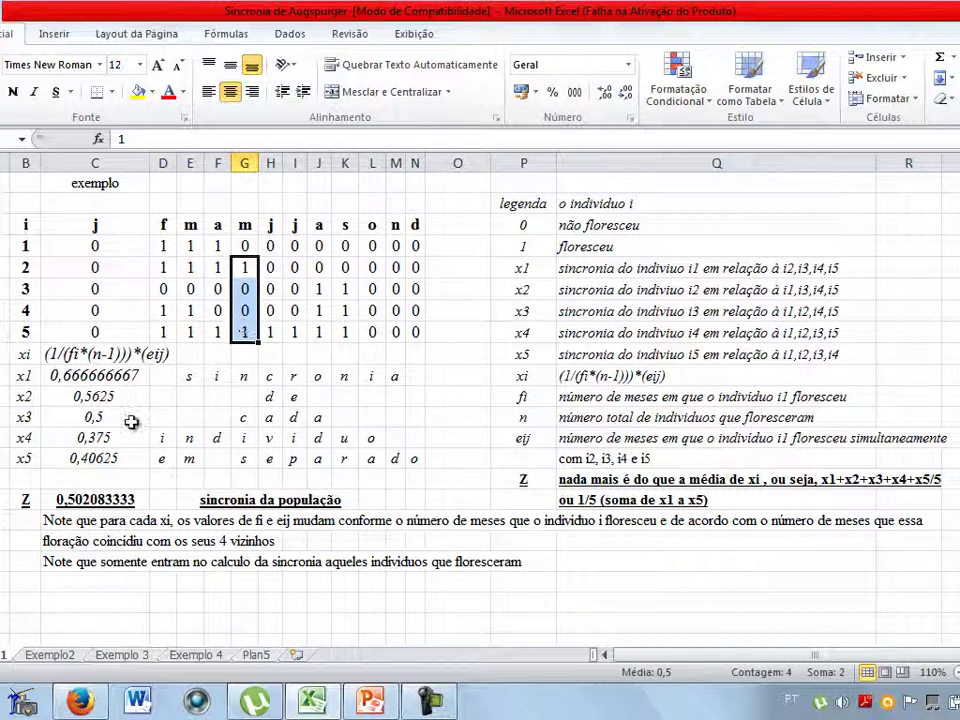
{"action": "double_click", "coordinate": [107, 396]}
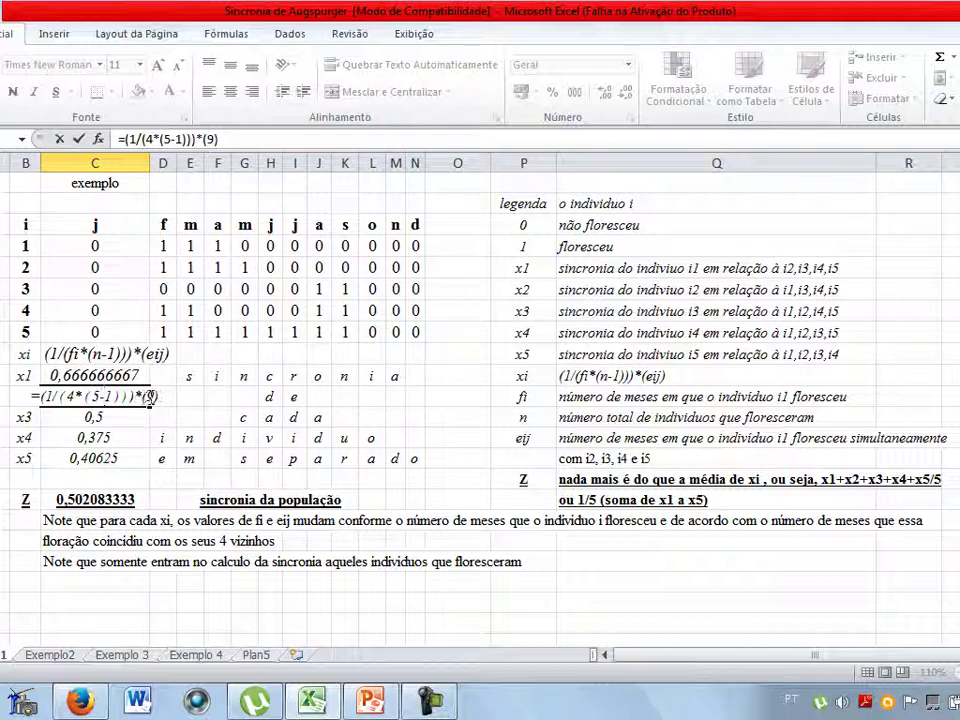
{"action": "double_click", "coordinate": [150, 397]}
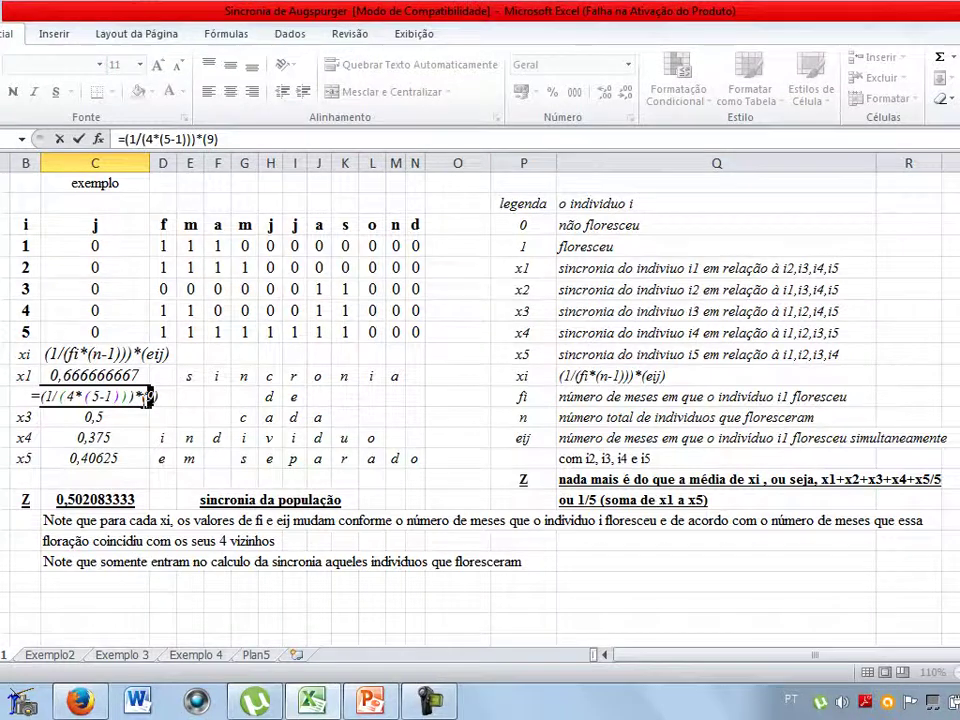
{"action": "key", "text": "Return"}
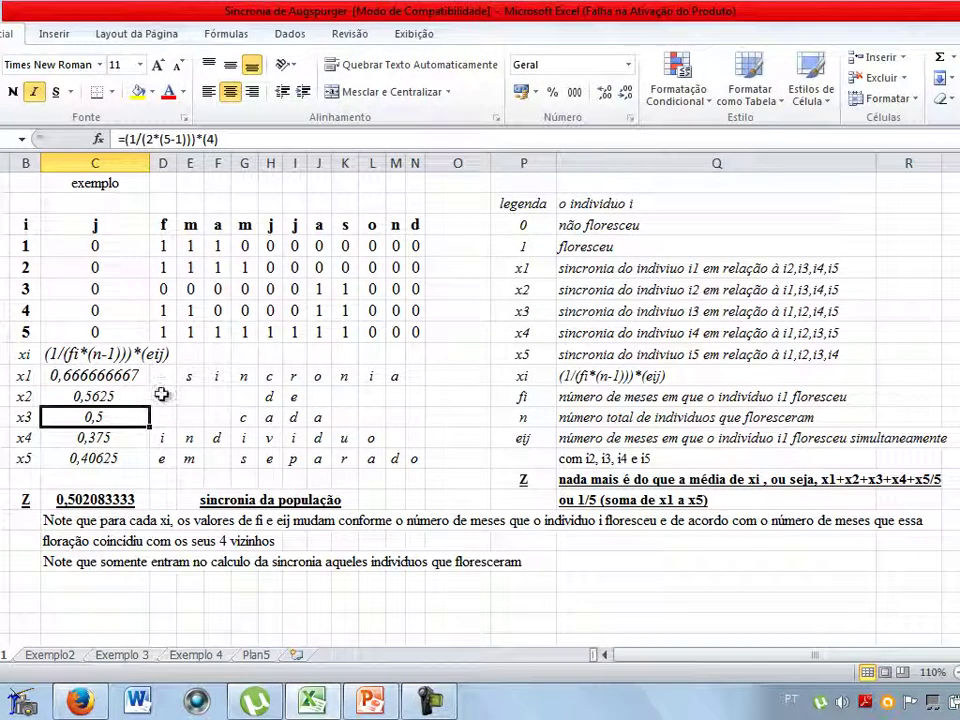
Highlight the caption "sincronia de cada individuo em separado" and inspect the x3 and x4 formulas inside their cells.
{"action": "left_click_drag", "start_coordinate": [162, 379], "coordinate": [410, 461]}
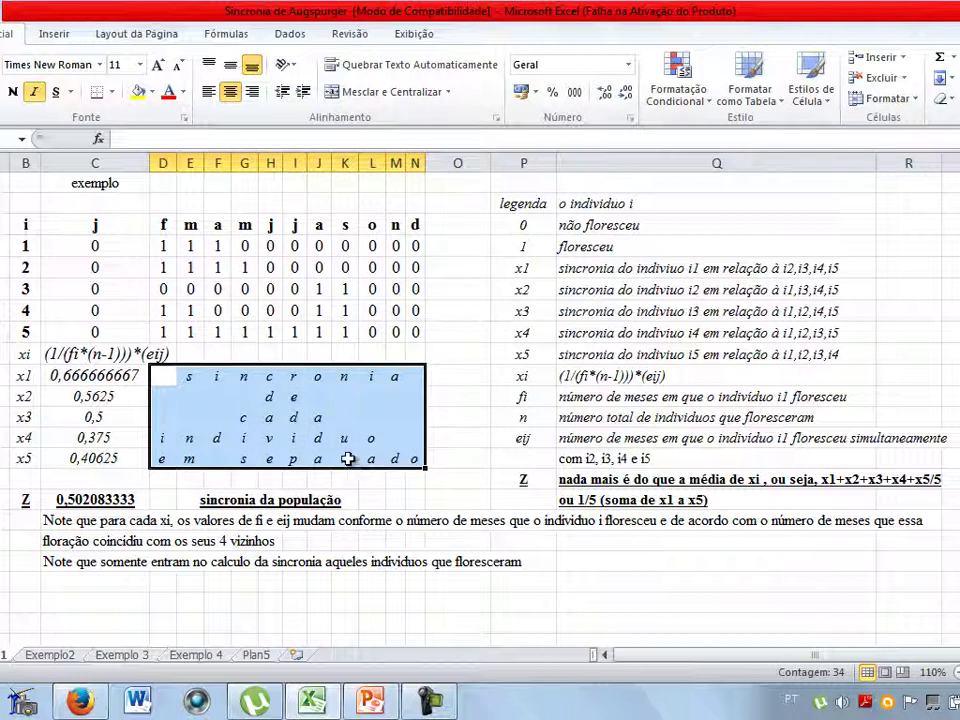
{"action": "left_click", "coordinate": [84, 394]}
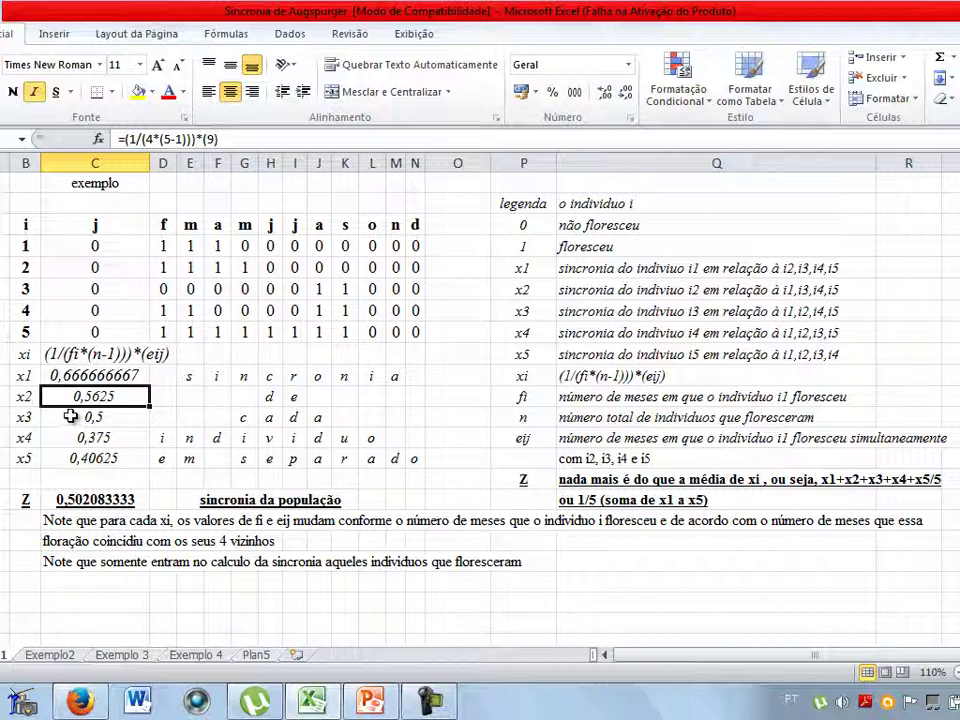
{"action": "left_click", "coordinate": [71, 416]}
{"action": "double_click", "coordinate": [71, 416]}
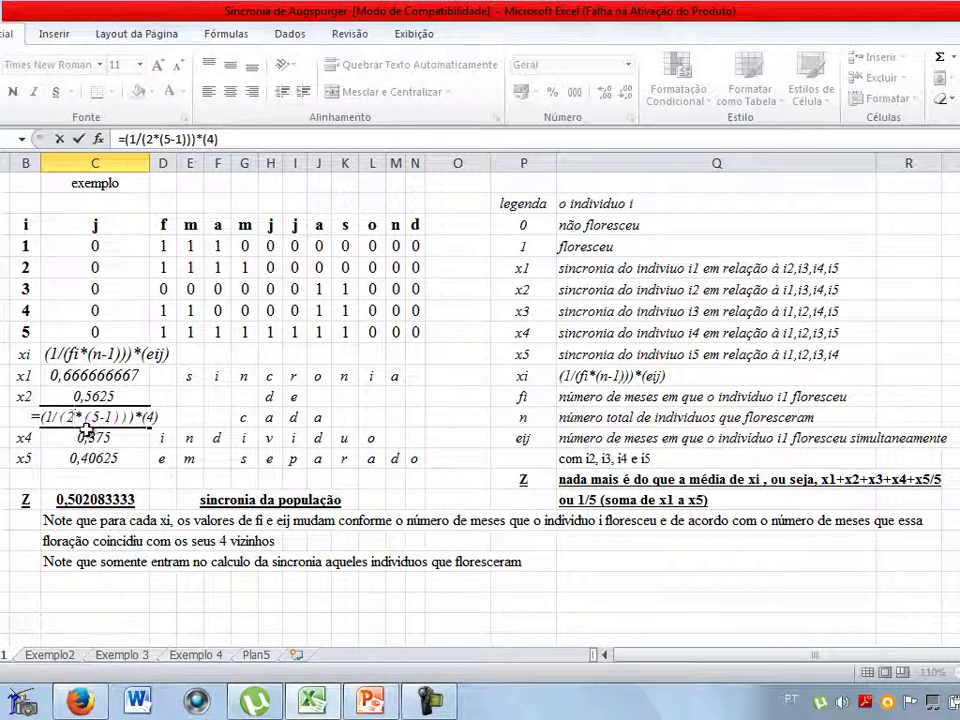
{"action": "key", "text": "Return"}
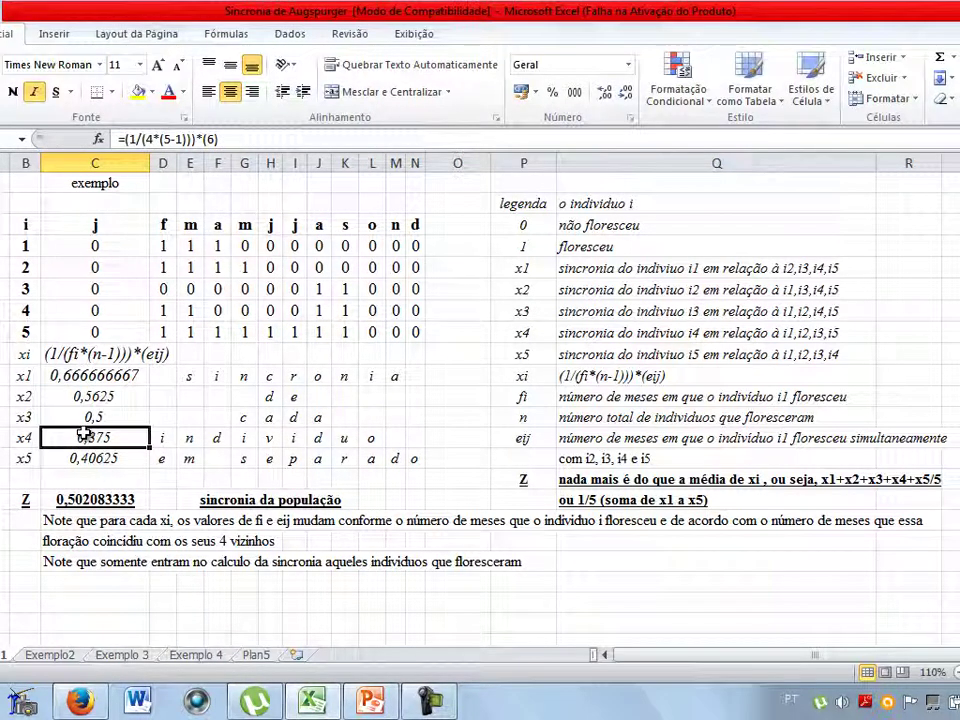
{"action": "double_click", "coordinate": [57, 437]}
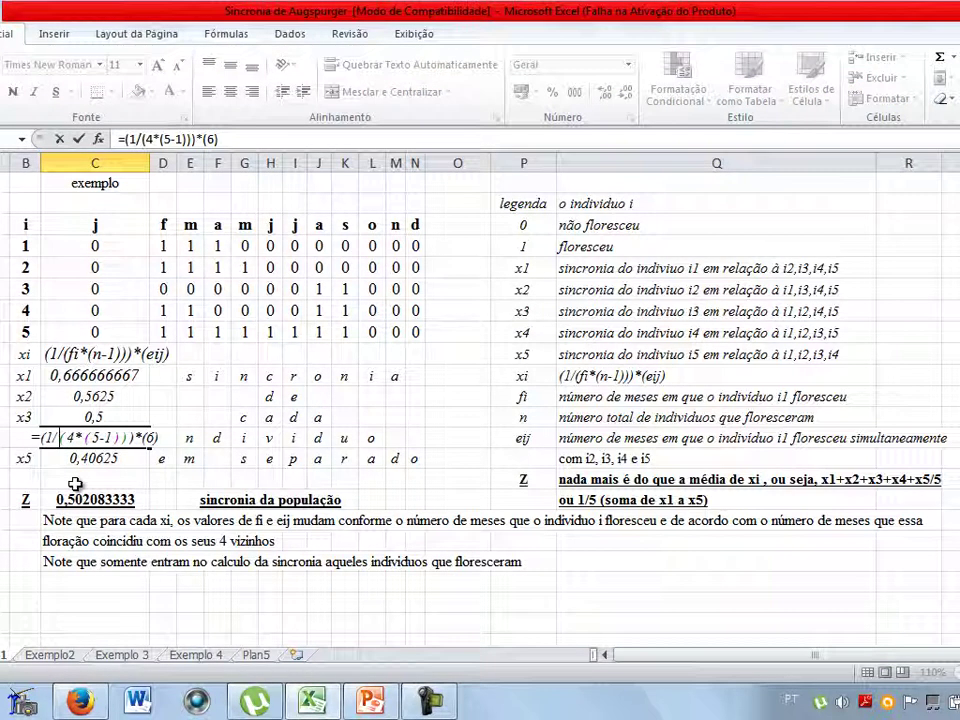
{"action": "key", "text": "Return"}
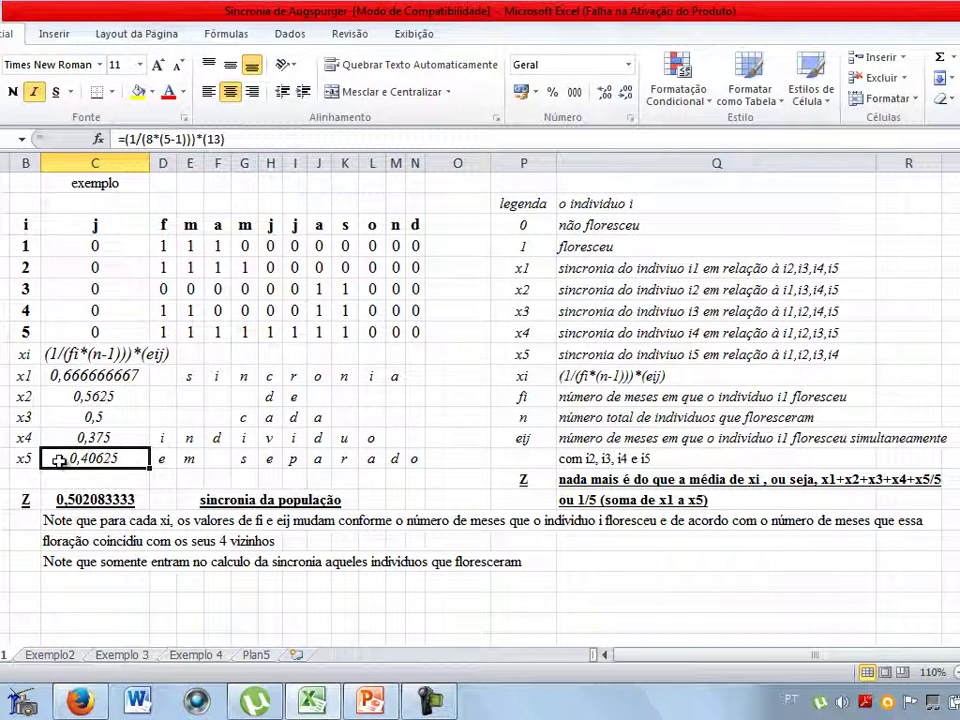
Inspect the x5 formula inside its cell and highlight individual 5's flowering months from f to s.
{"action": "double_click", "coordinate": [59, 458]}
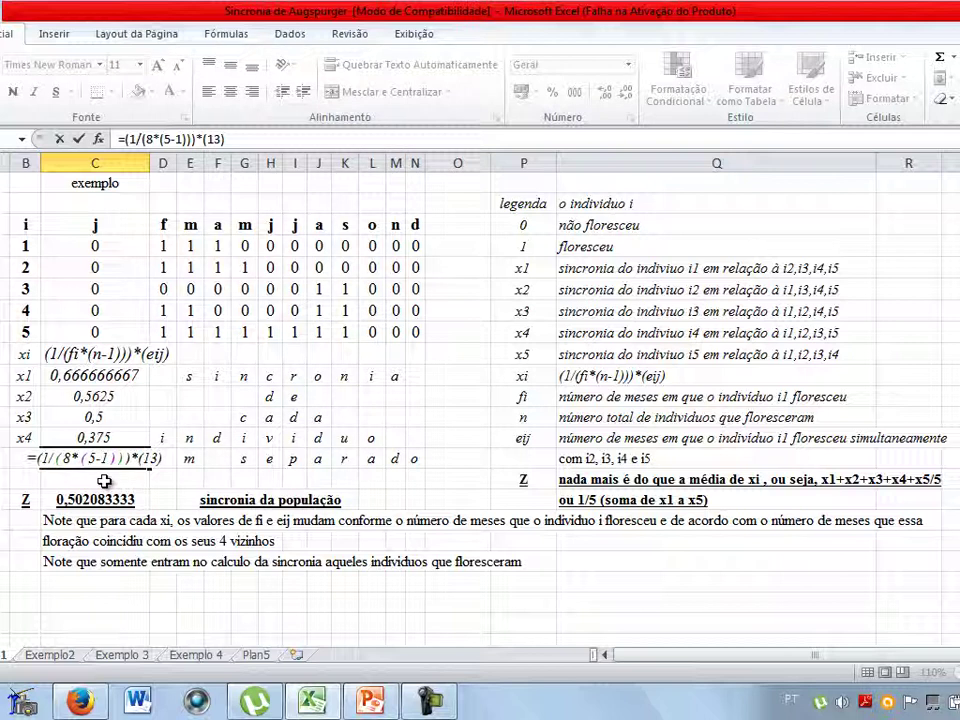
{"action": "key", "text": "Return"}
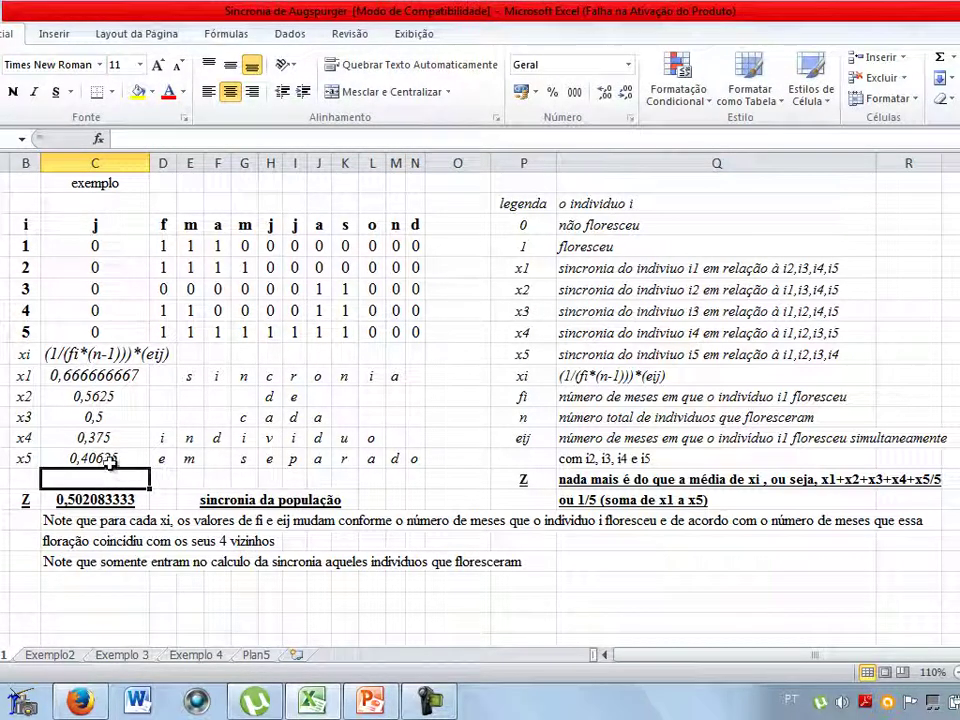
{"action": "left_click", "coordinate": [112, 459]}
{"action": "left_click_drag", "start_coordinate": [167, 332], "coordinate": [338, 331]}
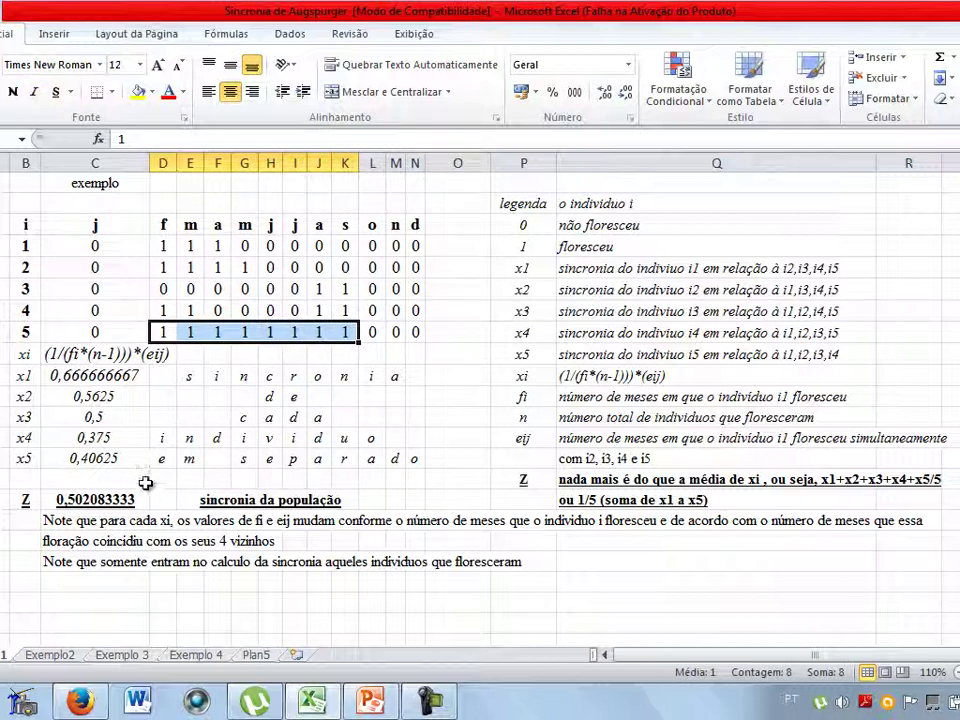
Highlight the x1 to x5 synchrony values and inspect the population synchrony formula for Z inside its cell.
{"action": "left_click_drag", "start_coordinate": [40, 374], "coordinate": [55, 457]}
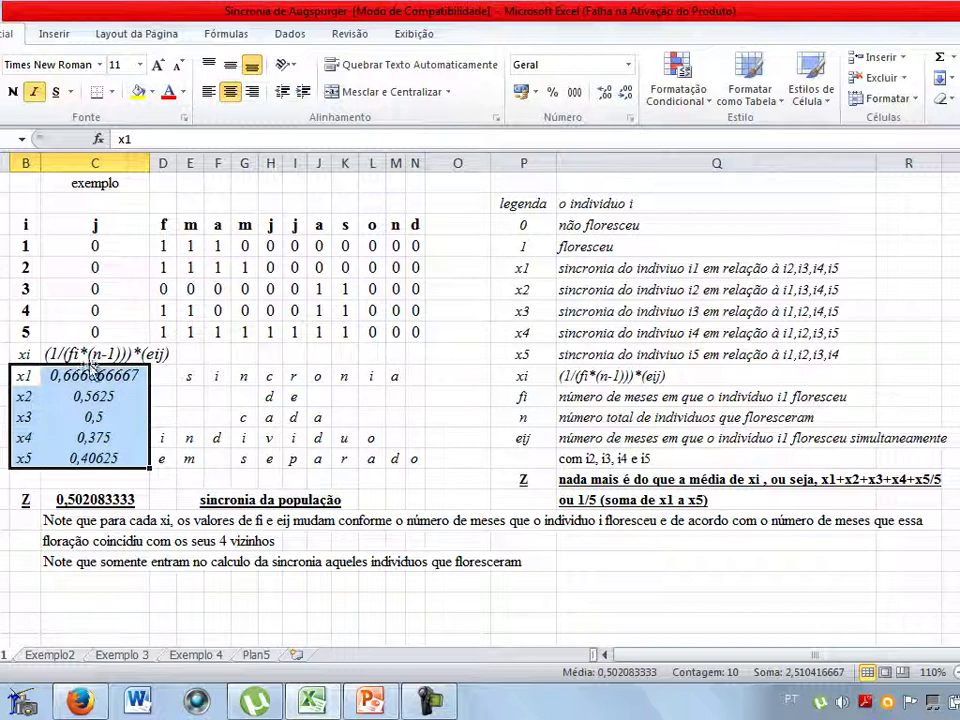
{"action": "left_click_drag", "start_coordinate": [80, 375], "coordinate": [90, 457]}
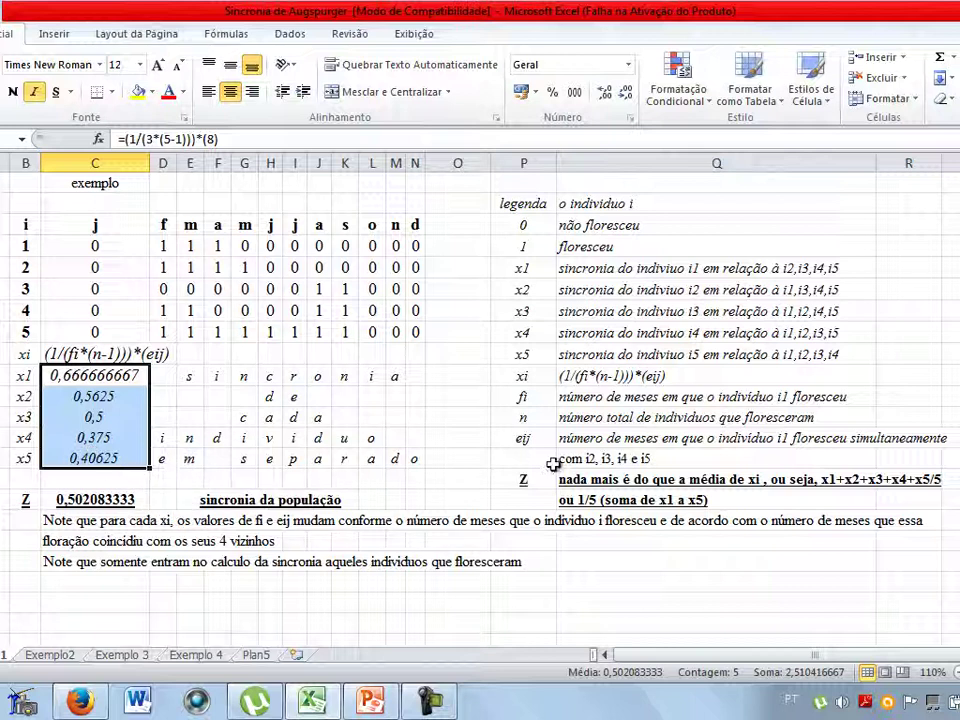
{"action": "double_click", "coordinate": [55, 500]}
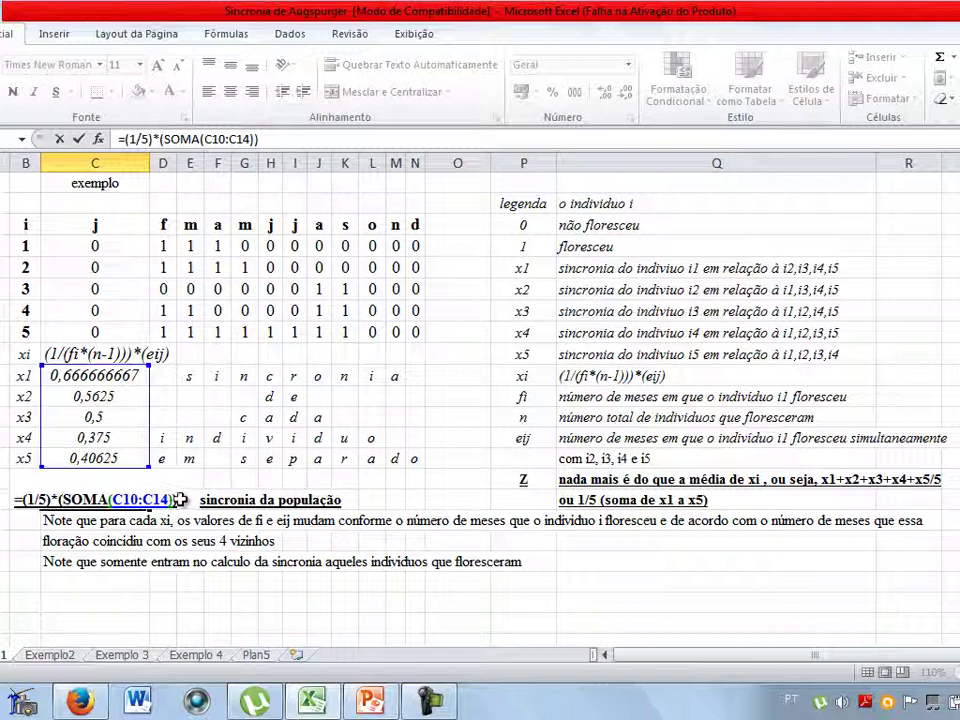
{"action": "key", "text": "Return"}
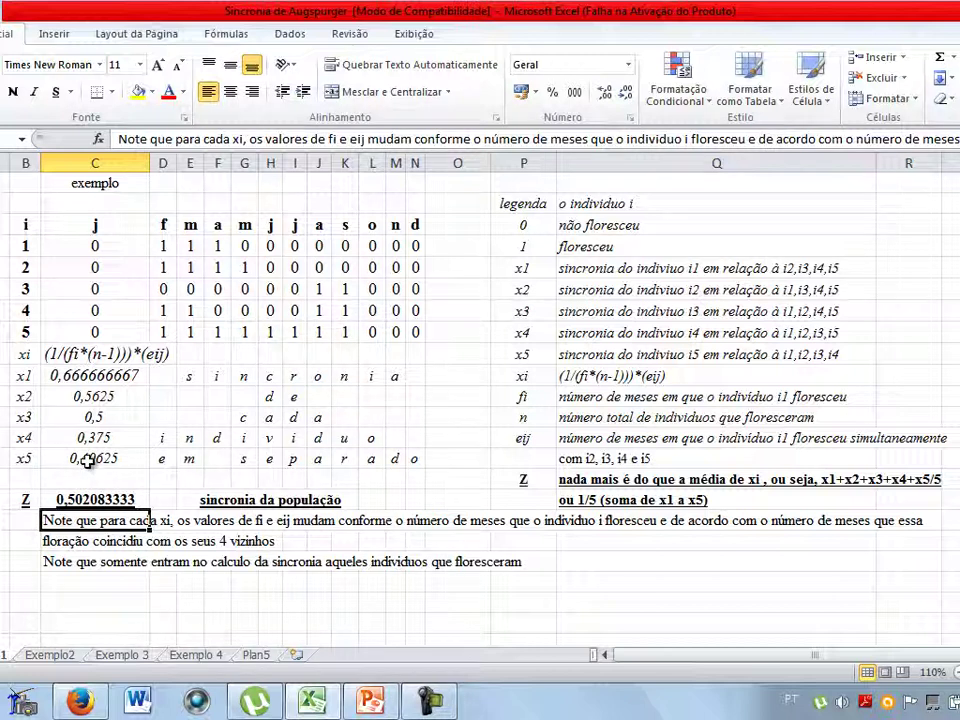
Relate the x1 to x5 values to the Z formula again and highlight the Z row labelled "sincronia da população".
{"action": "left_click", "coordinate": [88, 459]}
{"action": "left_click_drag", "start_coordinate": [84, 393], "coordinate": [85, 375]}
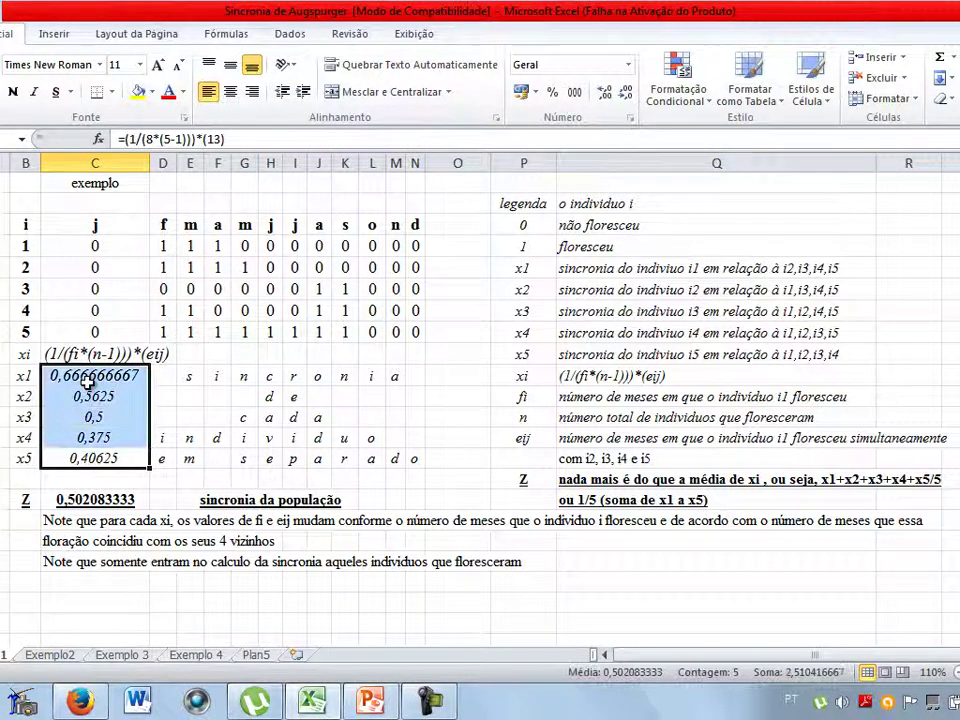
{"action": "left_click", "coordinate": [53, 499]}
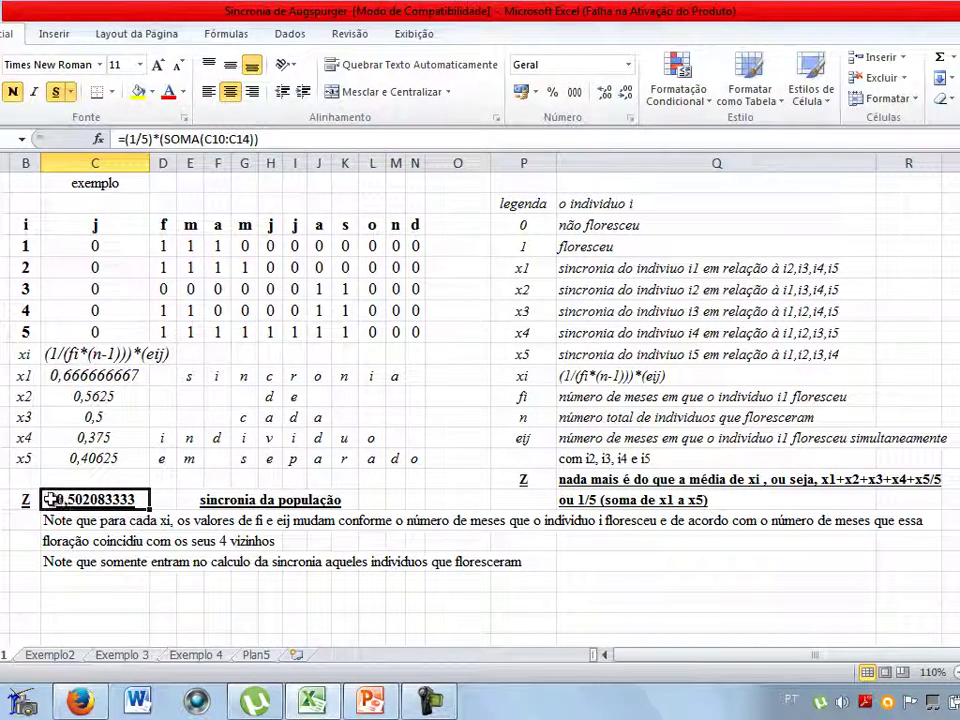
{"action": "double_click", "coordinate": [53, 499]}
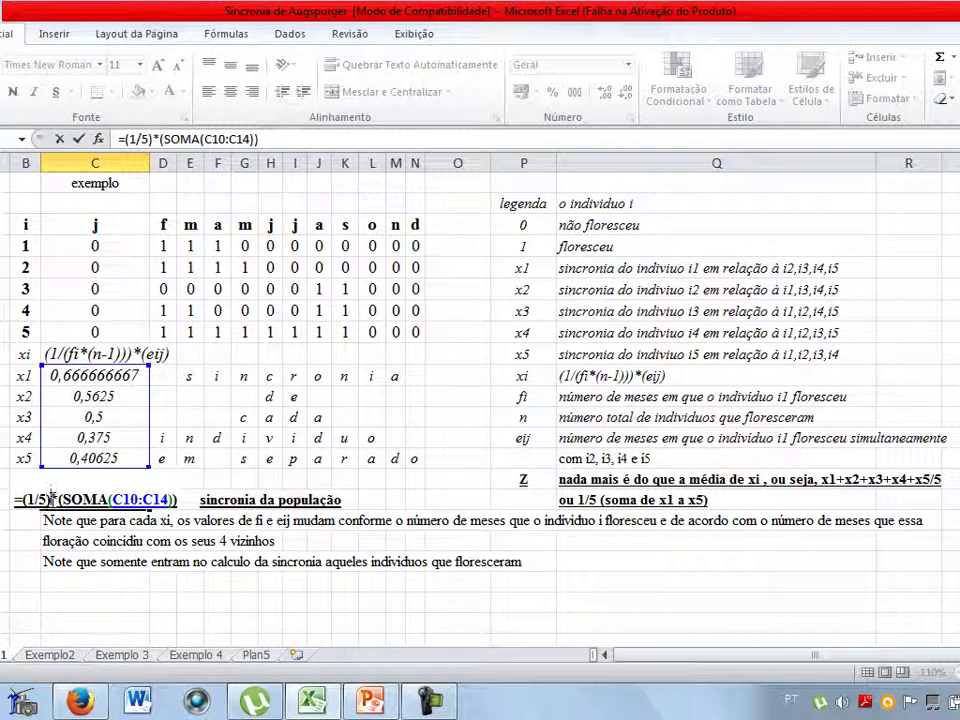
{"action": "key", "text": "Return"}
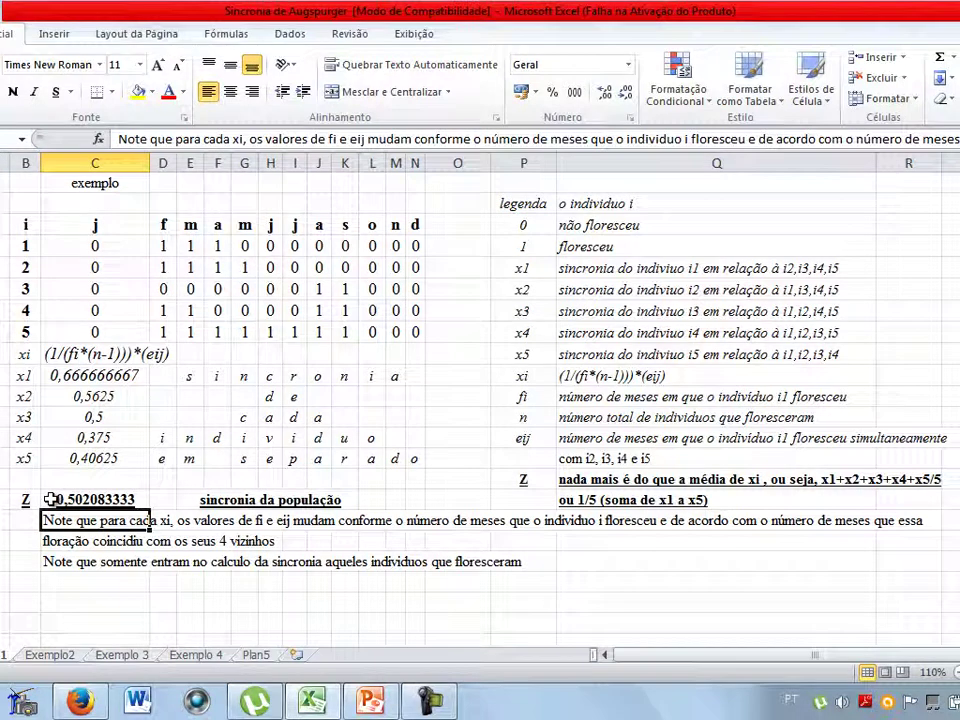
{"action": "left_click_drag", "start_coordinate": [25, 499], "coordinate": [336, 497]}
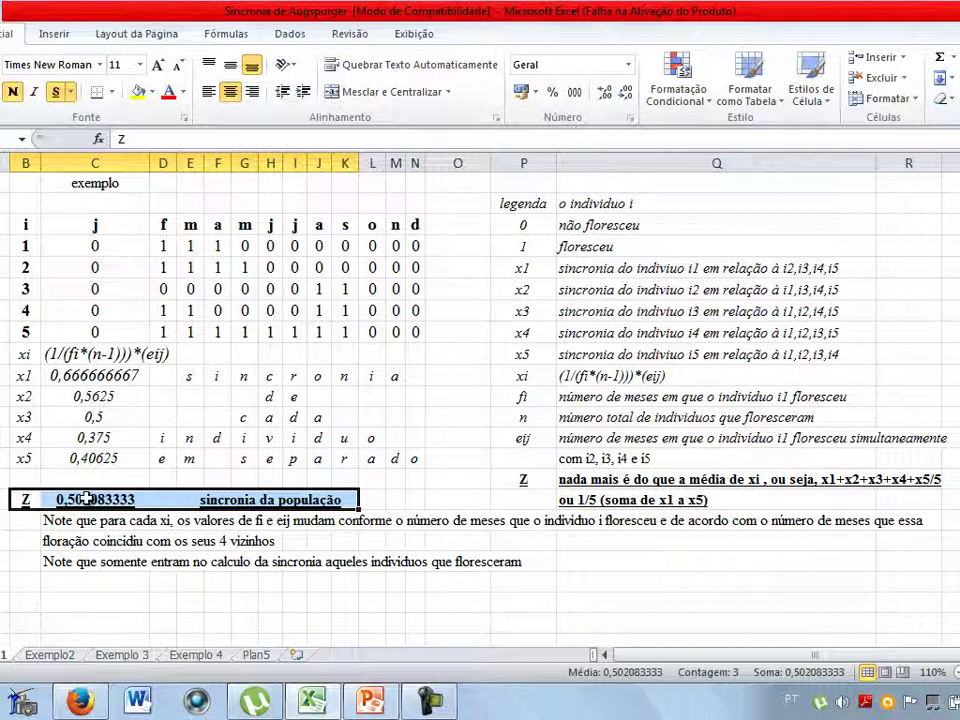
{"action": "left_click", "coordinate": [88, 498]}
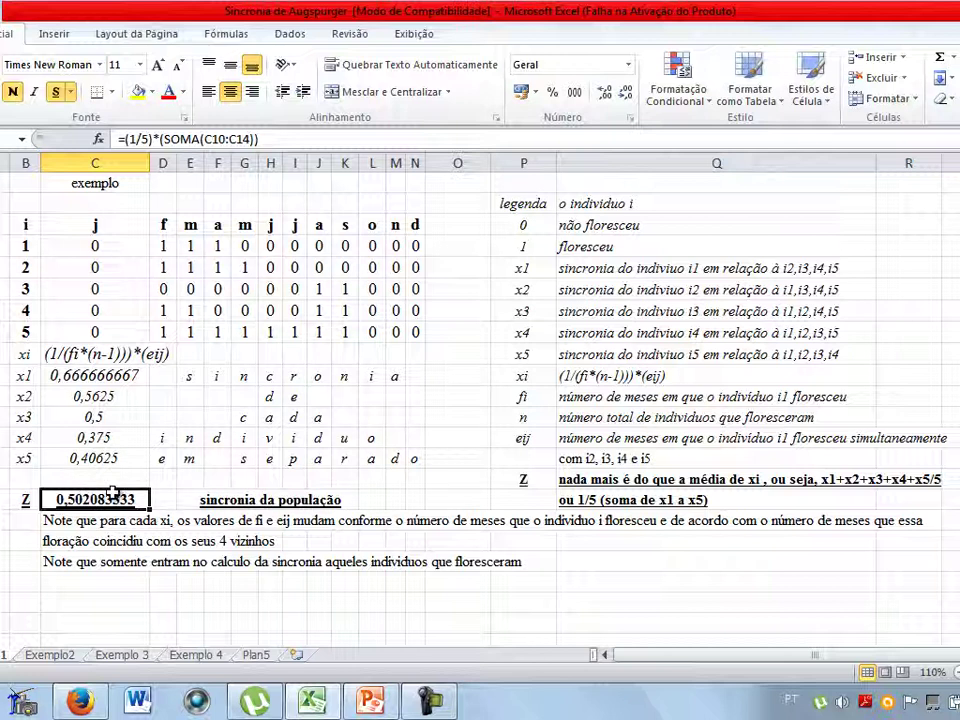
Open the Exemplo2 sheet and examine its table under the title "exemplo 2 sincronia perfeita".
{"action": "left_click", "coordinate": [55, 656]}
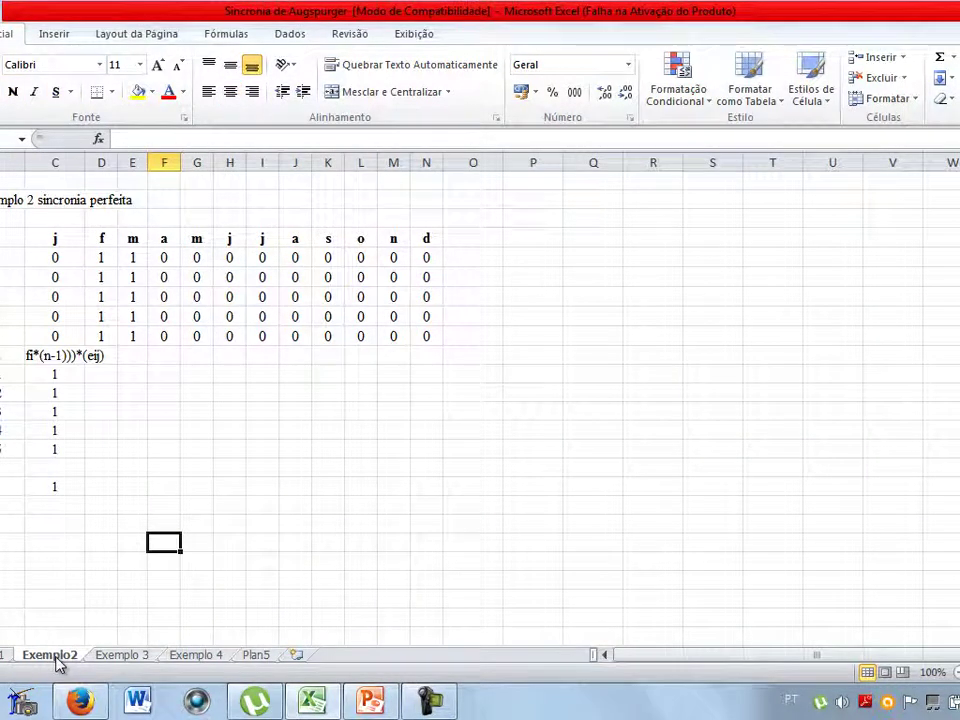
{"action": "left_click", "coordinate": [4, 655]}
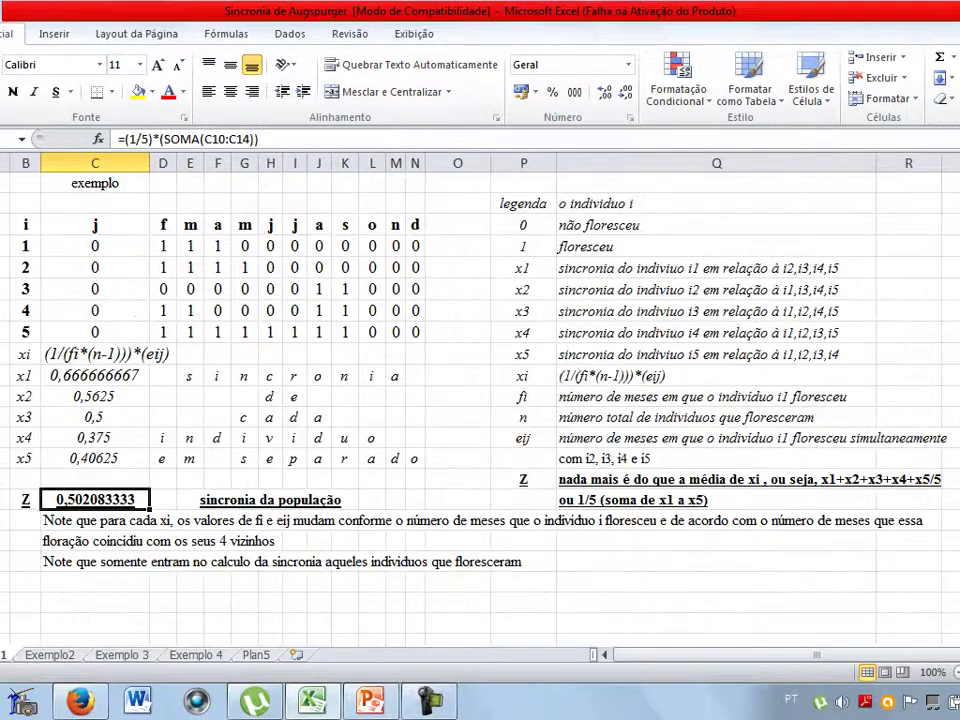
{"action": "left_click", "coordinate": [55, 656]}
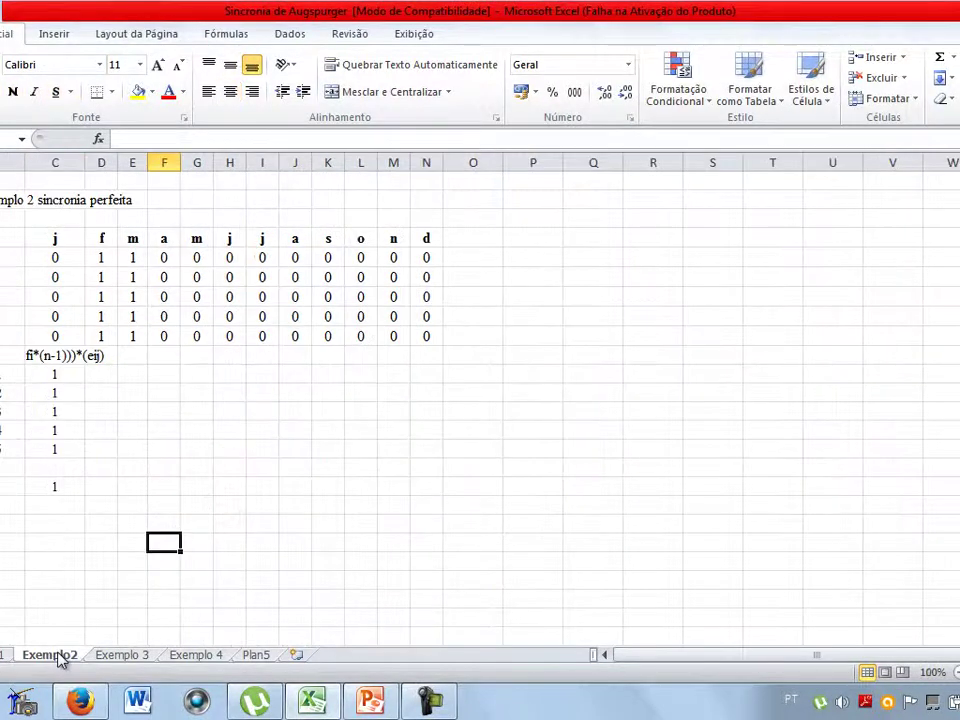
{"action": "left_click_drag", "start_coordinate": [2, 171], "coordinate": [30, 171]}
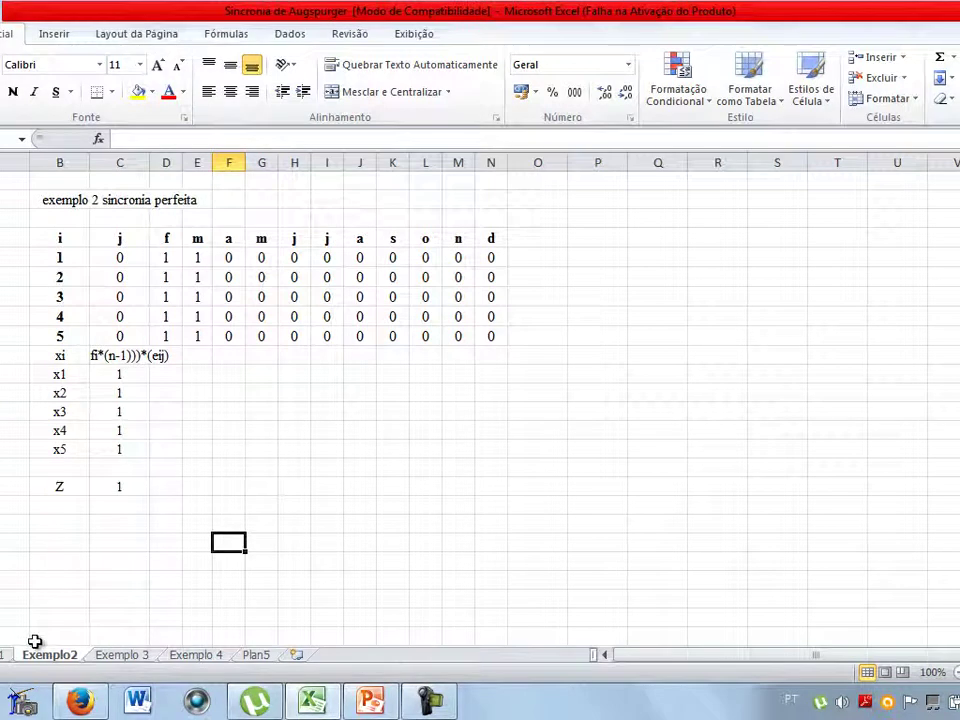
{"action": "left_click", "coordinate": [70, 200]}
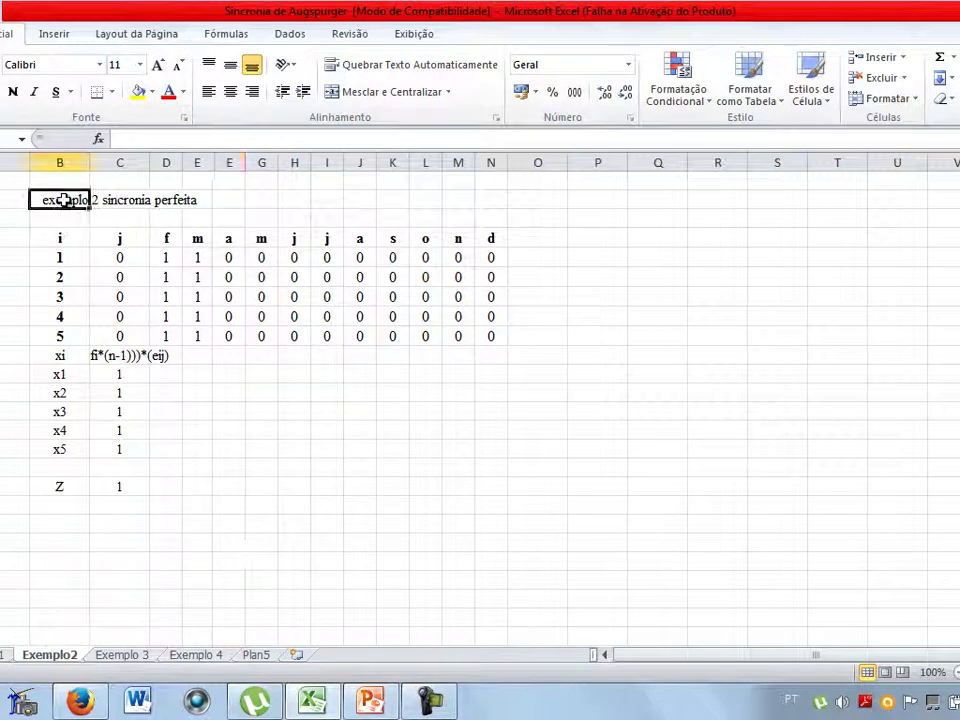
{"action": "left_click", "coordinate": [67, 506]}
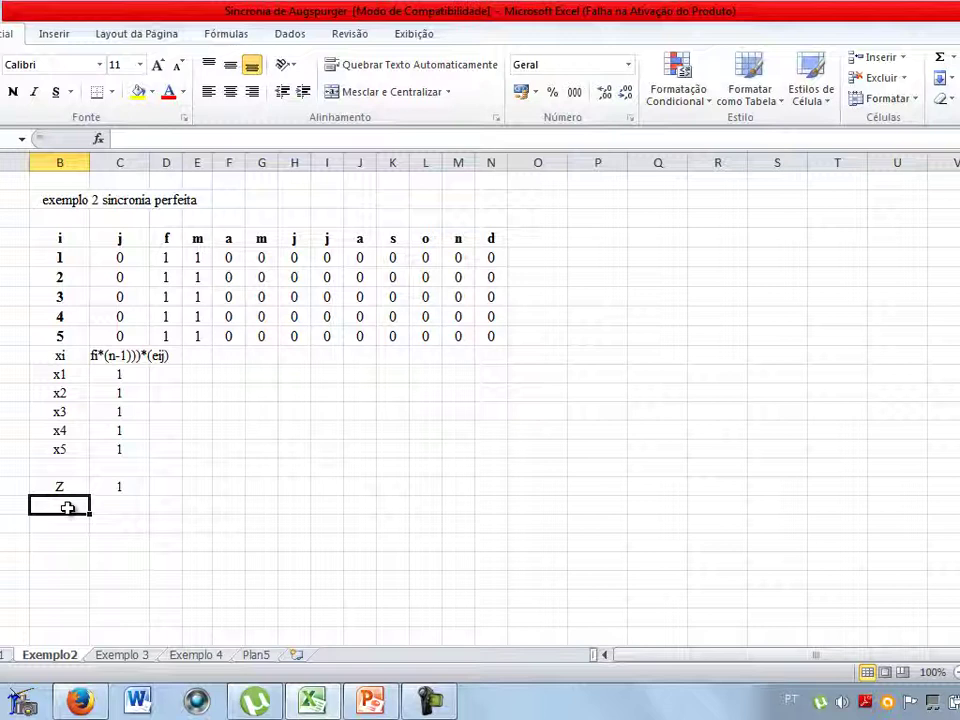
Switch to the Sincronia slide in PowerPoint to check how Xi values are interpreted, and return to the Excel workbook.
{"action": "left_click", "coordinate": [388, 706]}
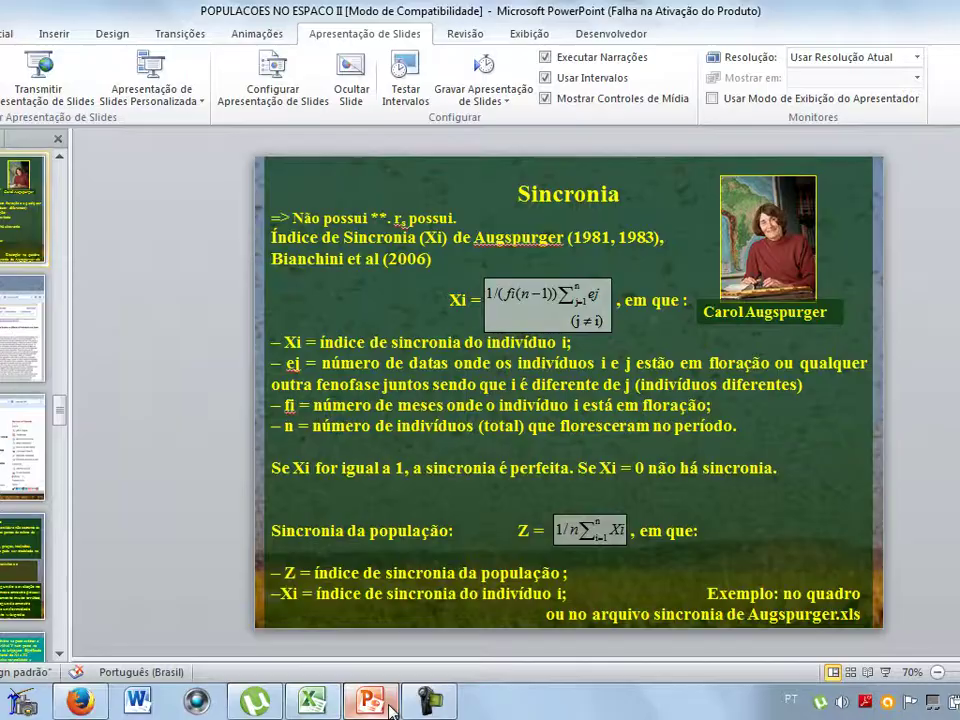
{"action": "left_click", "coordinate": [312, 706]}
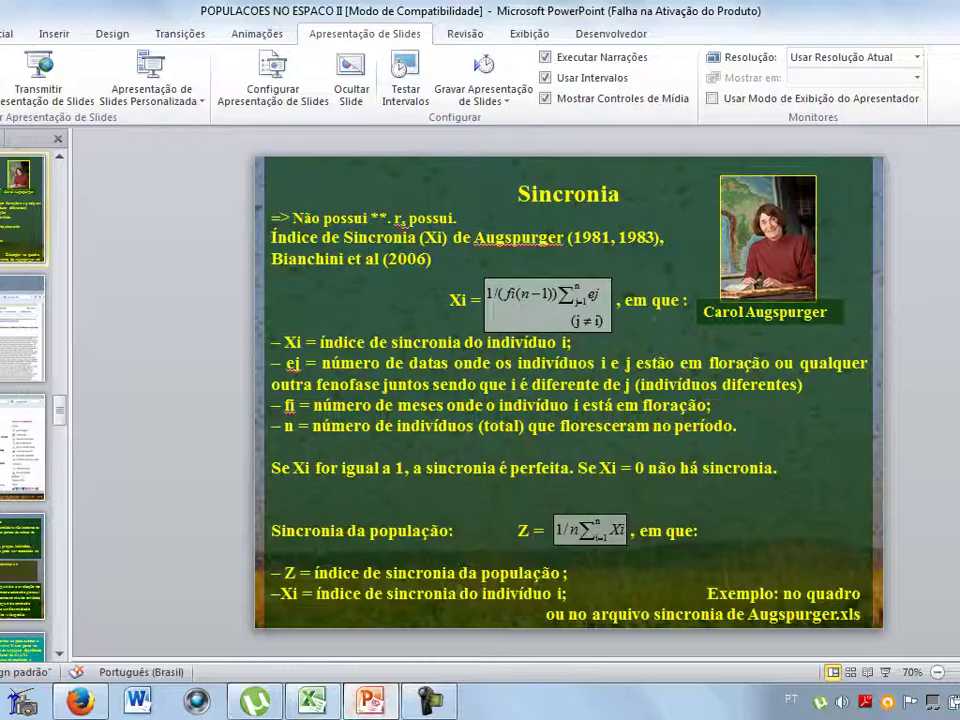
{"action": "left_click", "coordinate": [370, 704]}
{"action": "left_click", "coordinate": [312, 702]}
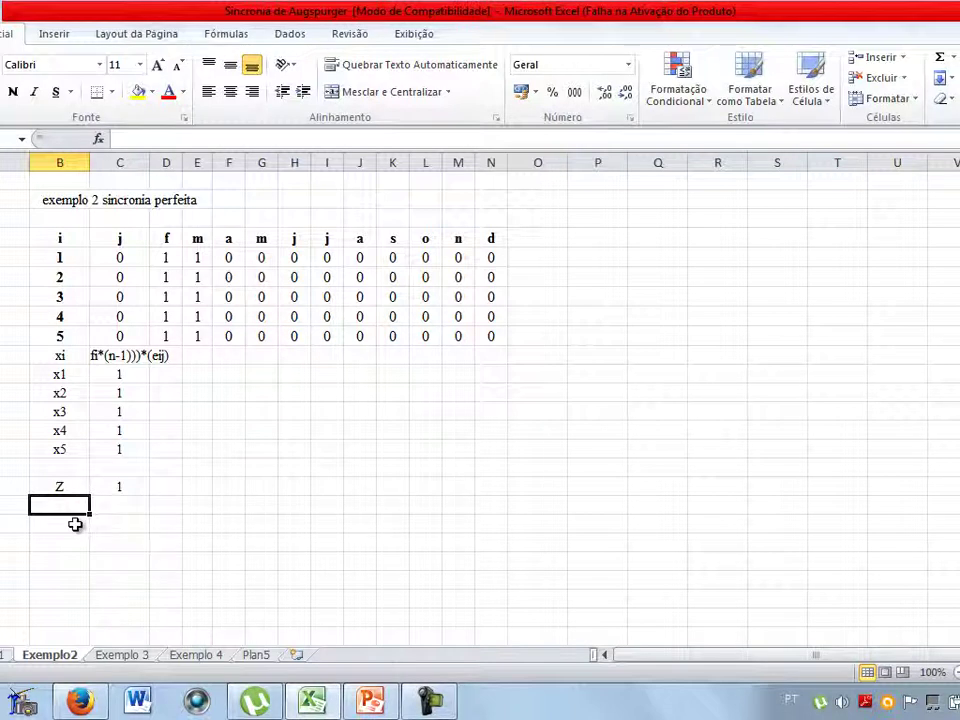
Examine the Z row of Exemplo2, then highlight the full flowering table and the f and m months of all five individuals.
{"action": "left_click_drag", "start_coordinate": [75, 523], "coordinate": [114, 522]}
{"action": "left_click", "coordinate": [62, 486]}
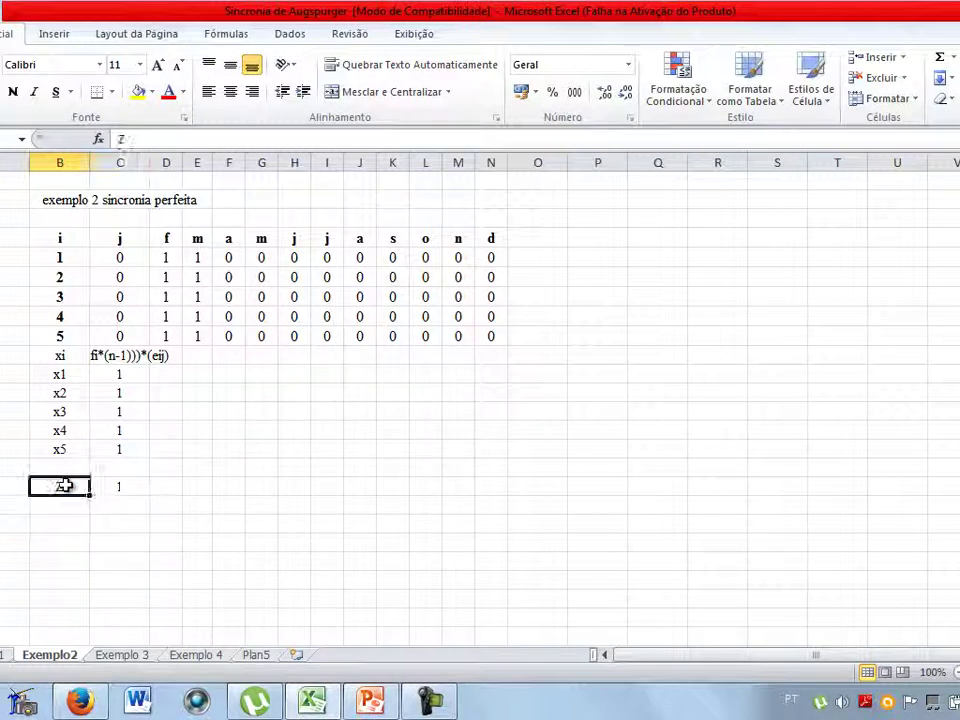
{"action": "left_click", "coordinate": [166, 486]}
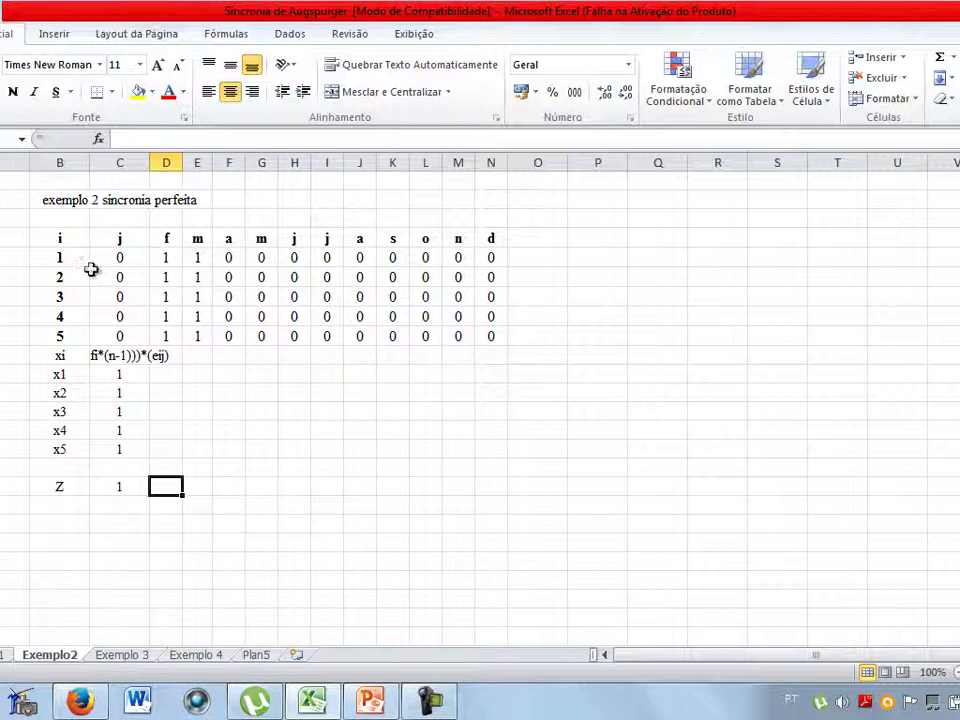
{"action": "left_click_drag", "start_coordinate": [75, 245], "coordinate": [487, 327]}
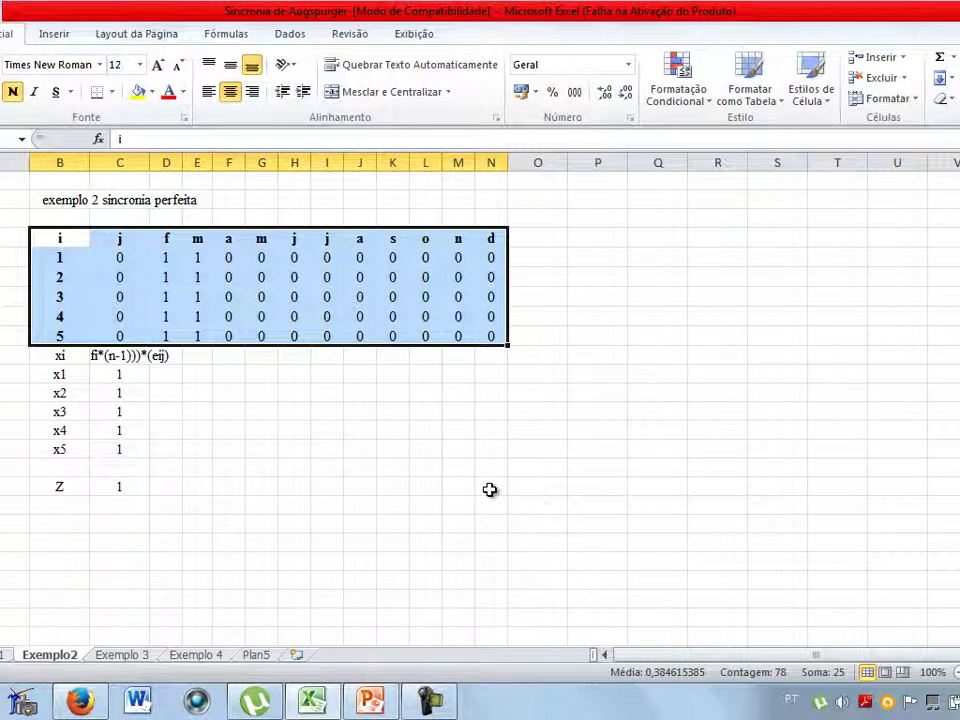
{"action": "mouse_move", "coordinate": [378, 703]}
{"action": "left_click", "coordinate": [167, 257]}
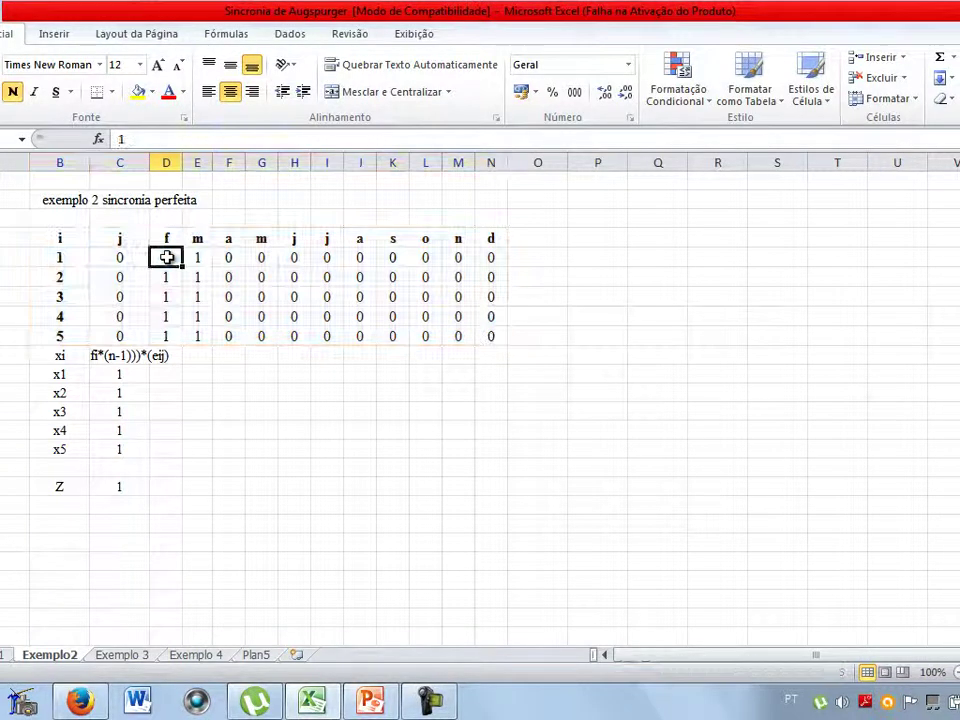
{"action": "left_click_drag", "start_coordinate": [167, 257], "coordinate": [195, 332]}
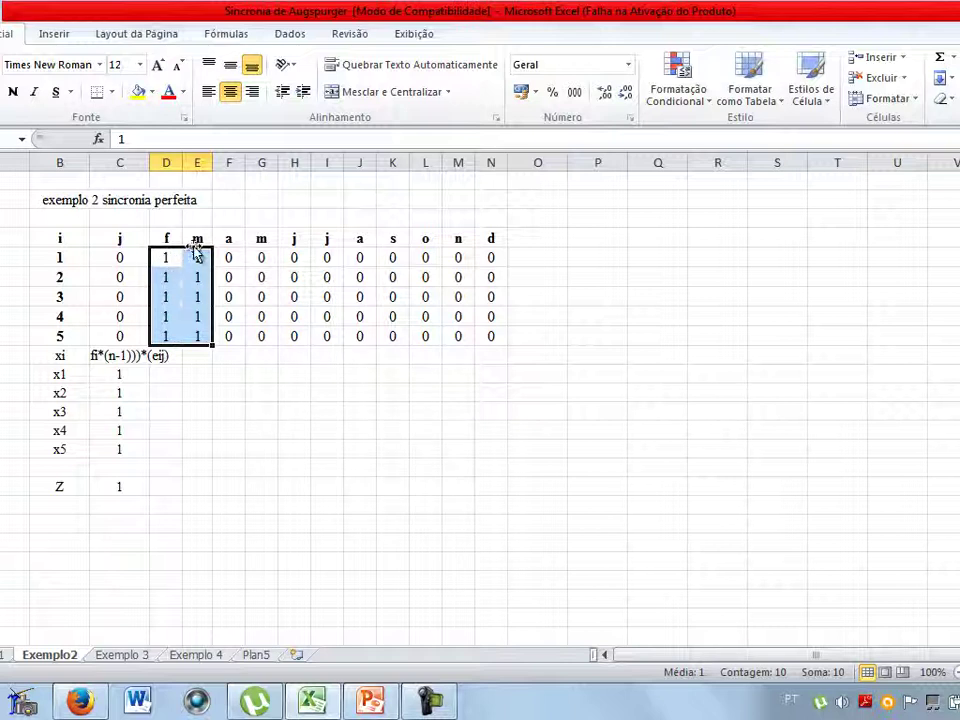
Inspect the x1 formula inside its cell and highlight the f and m flowering months of individuals 2 to 5.
{"action": "left_click", "coordinate": [106, 374]}
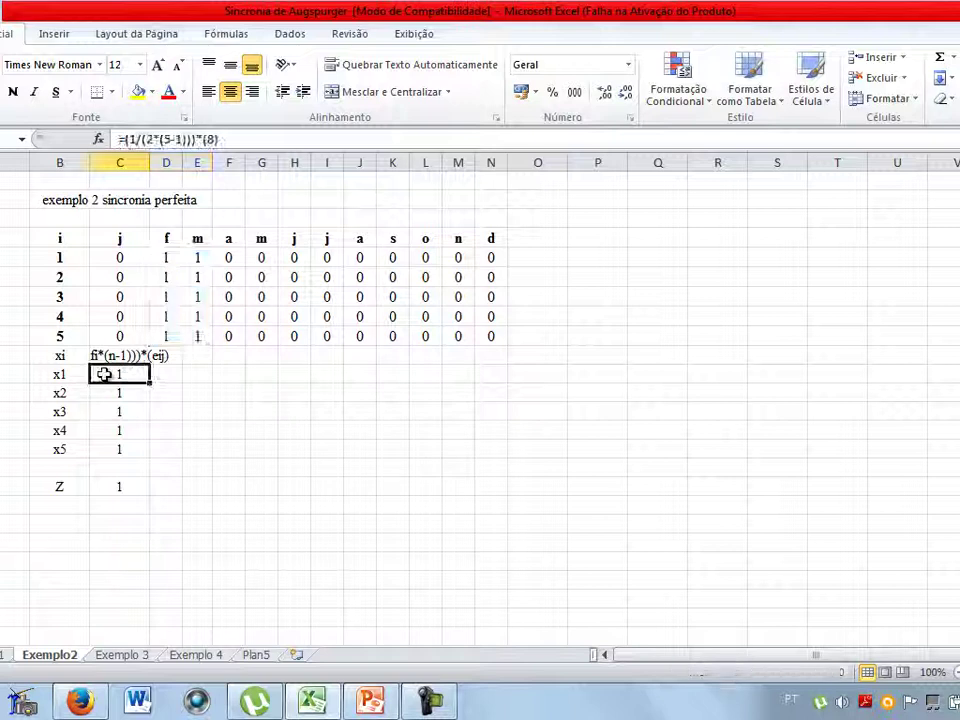
{"action": "double_click", "coordinate": [101, 373]}
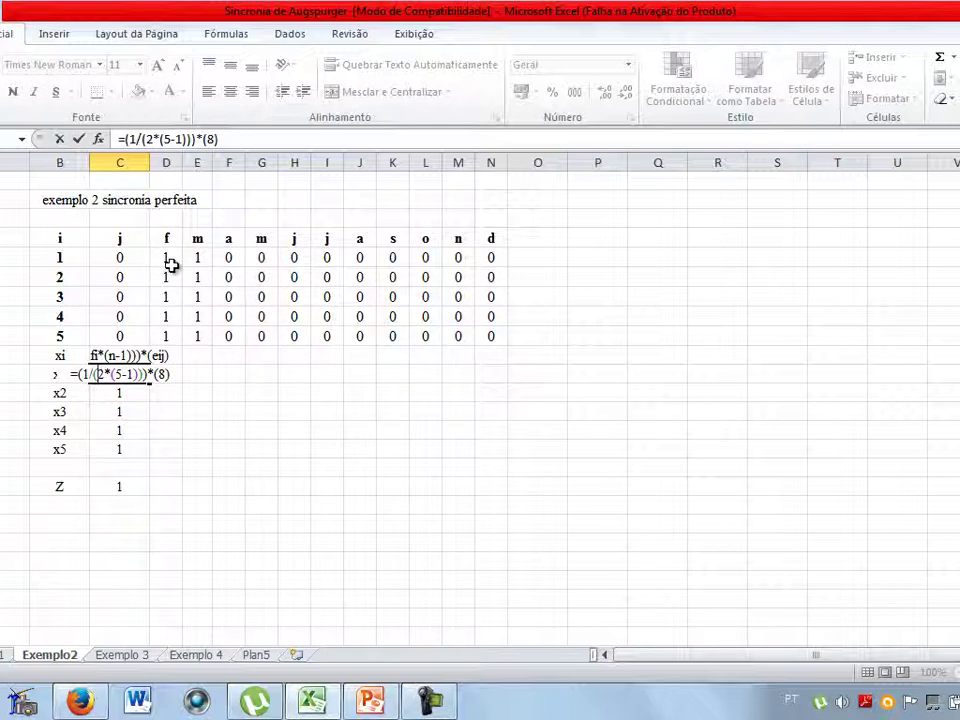
{"action": "key", "text": "Return"}
{"action": "left_click_drag", "start_coordinate": [165, 277], "coordinate": [187, 333]}
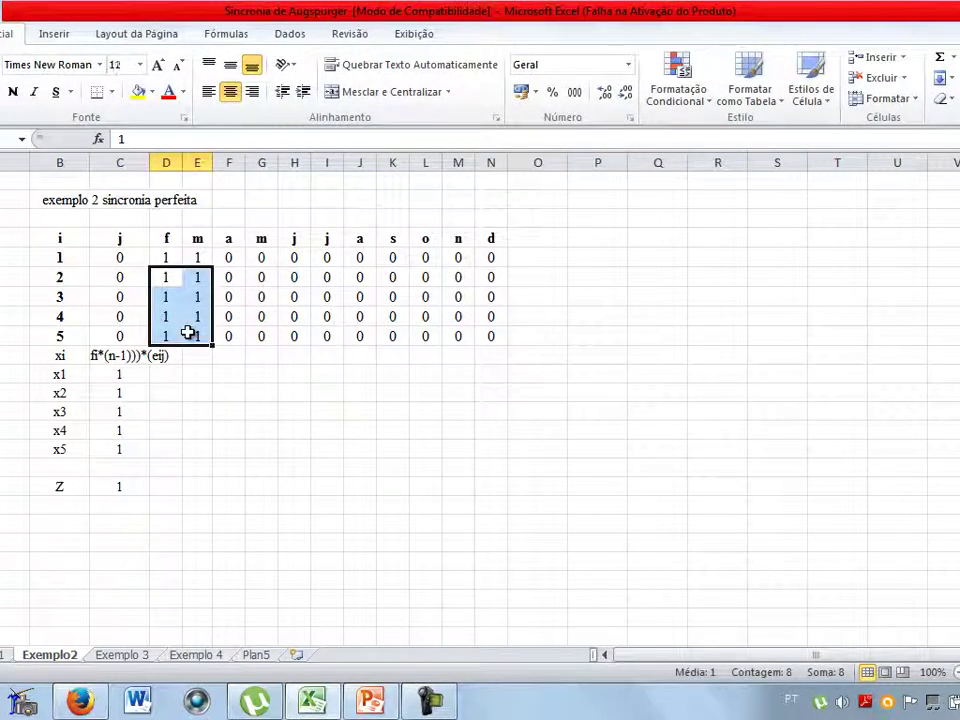
Inspect the x2, x3, x4 and x5 formulas of Exemplo2 one after another inside their cells, leaving them unmodified.
{"action": "left_click", "coordinate": [104, 392]}
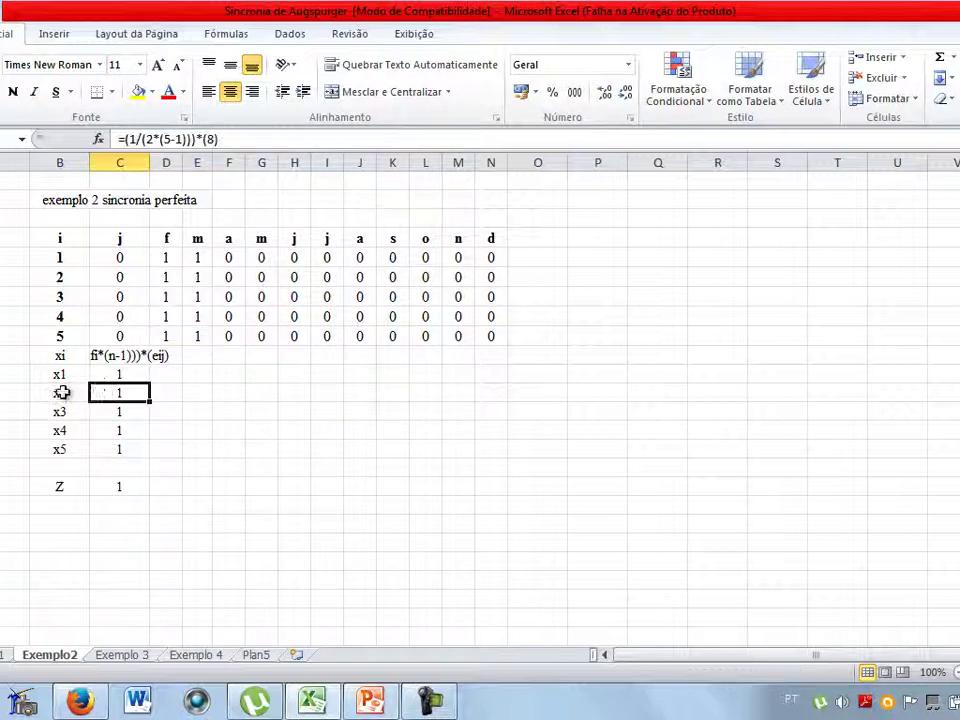
{"action": "left_click_drag", "start_coordinate": [62, 392], "coordinate": [100, 391]}
{"action": "left_click", "coordinate": [111, 392]}
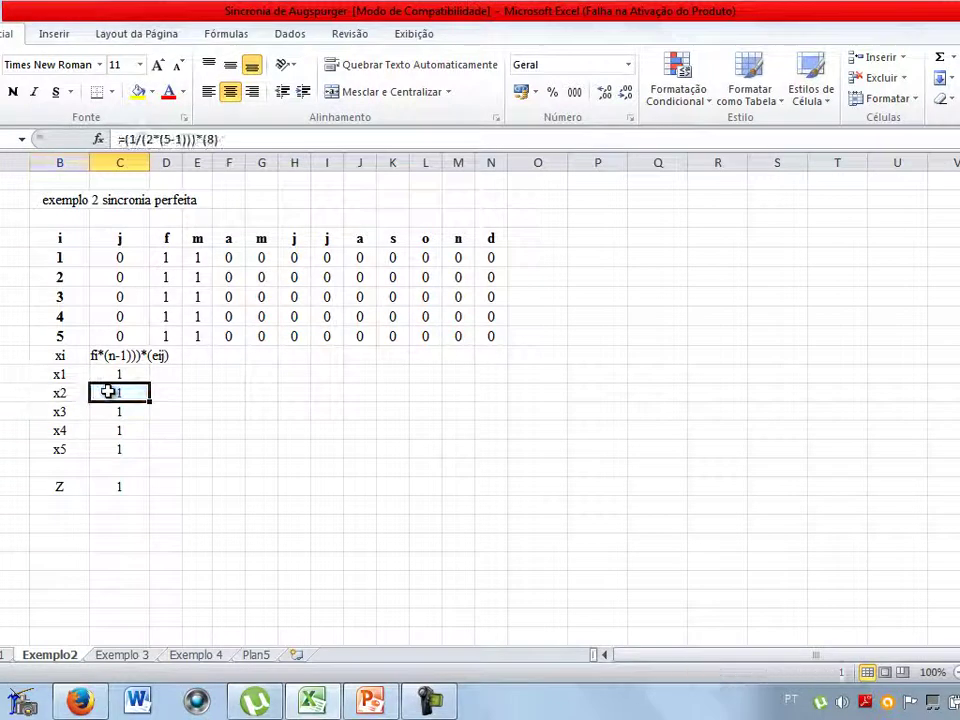
{"action": "double_click", "coordinate": [111, 392]}
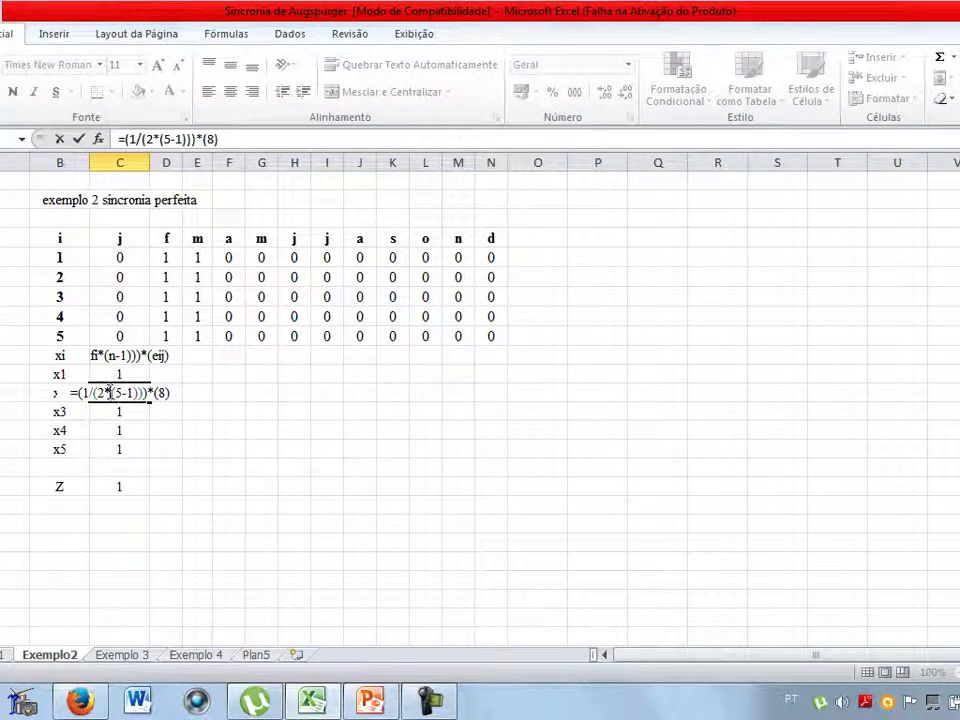
{"action": "left_click", "coordinate": [117, 409]}
{"action": "double_click", "coordinate": [117, 409]}
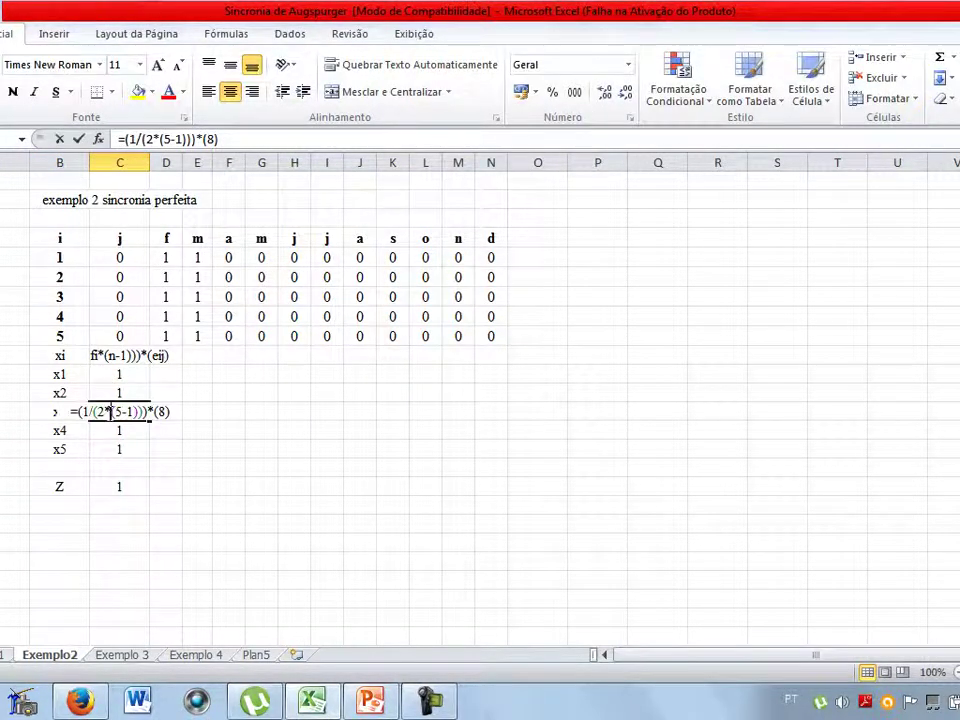
{"action": "left_click", "coordinate": [97, 430]}
{"action": "double_click", "coordinate": [97, 430]}
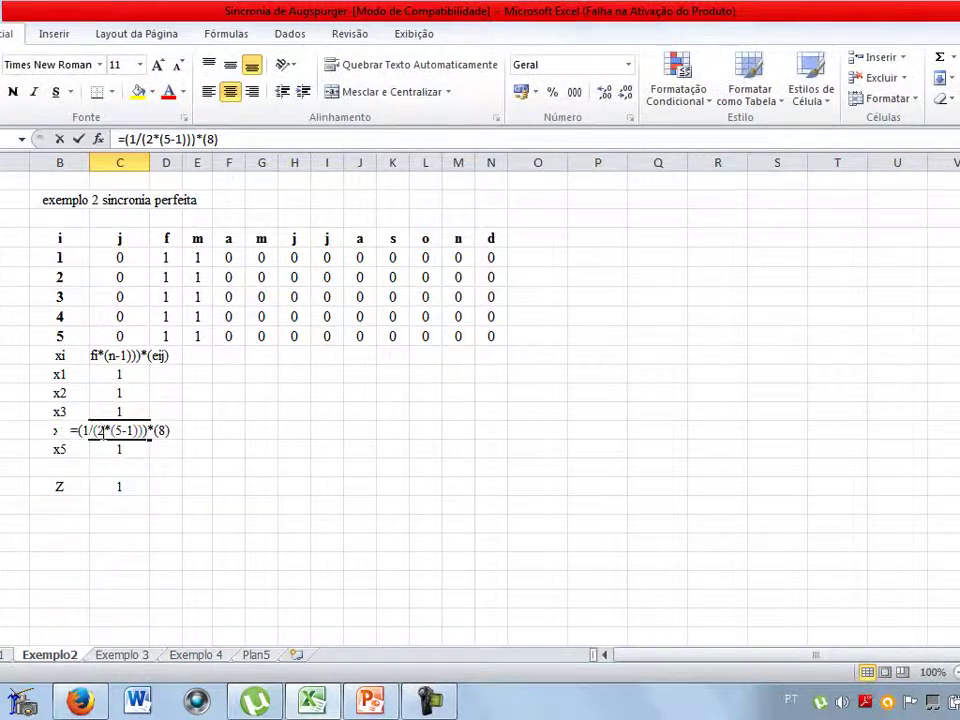
{"action": "key", "text": "Return"}
{"action": "double_click", "coordinate": [99, 450]}
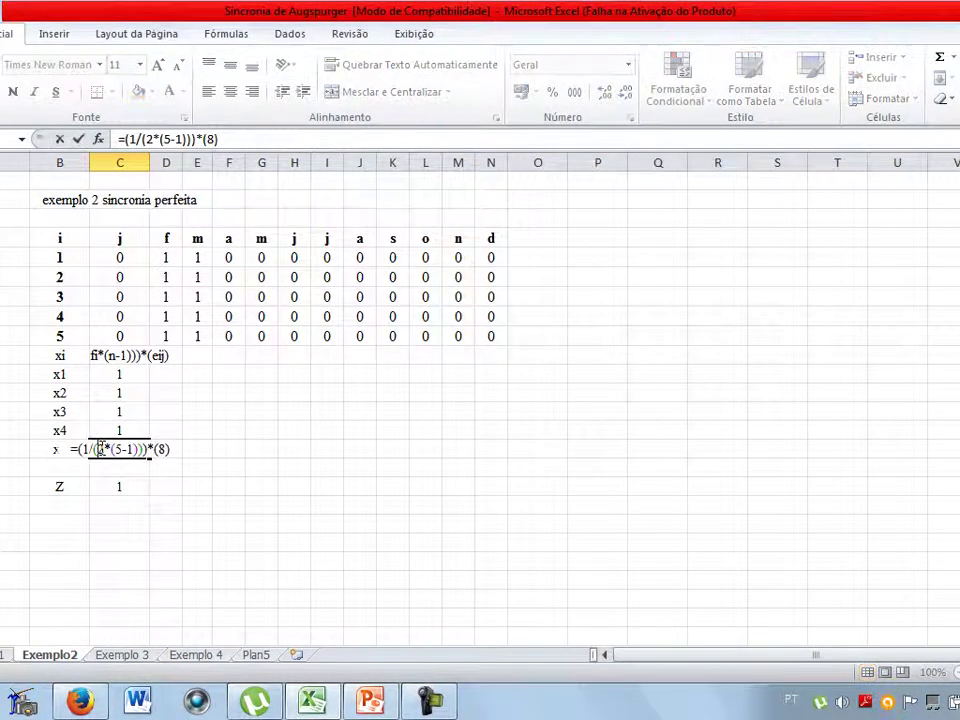
{"action": "left_click", "coordinate": [105, 470]}
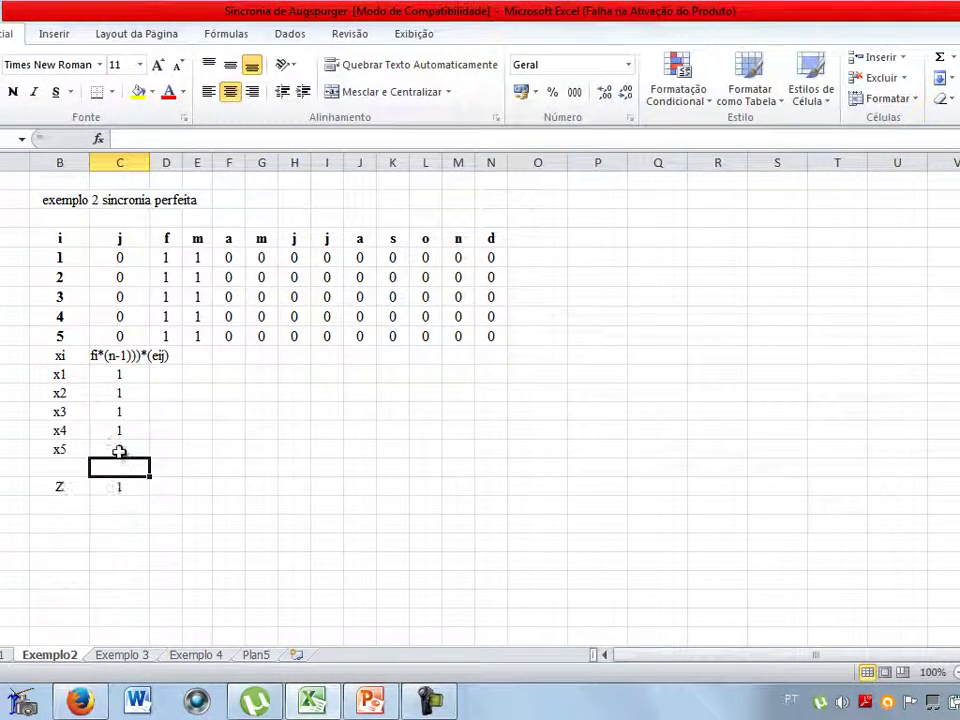
Review the x1 result and highlight the x2 label together with its value in Exemplo2.
{"action": "left_click", "coordinate": [122, 374]}
{"action": "left_click", "coordinate": [108, 392]}
{"action": "left_click_drag", "start_coordinate": [40, 392], "coordinate": [100, 392]}
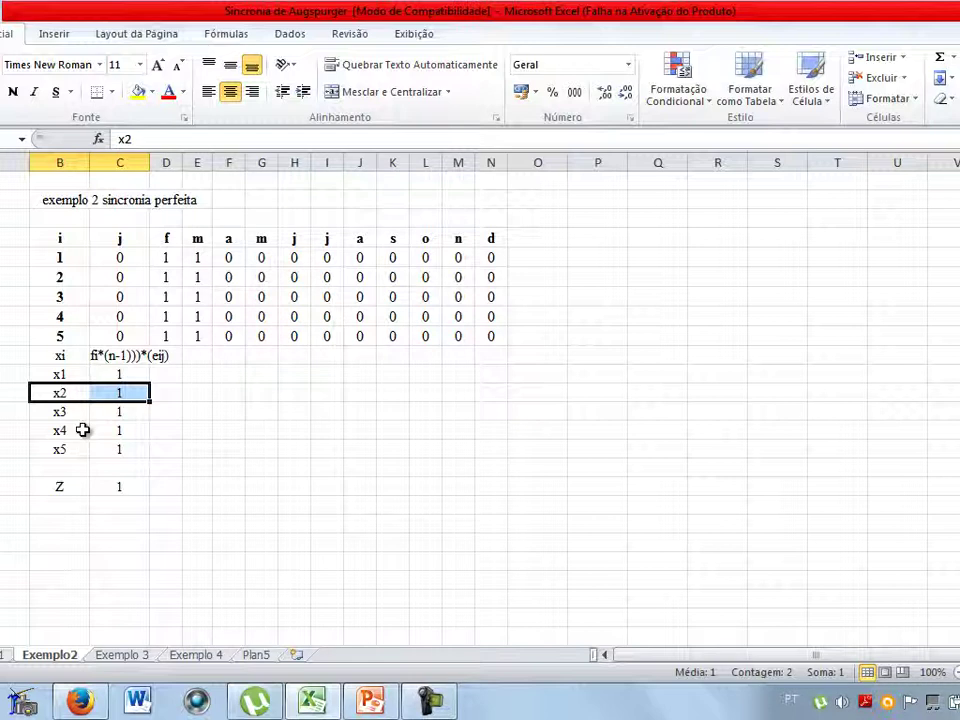
Highlight the x1 to x5 results, the Z value and finally the whole Exemplo2 table down to the Z row.
{"action": "left_click_drag", "start_coordinate": [109, 450], "coordinate": [116, 377]}
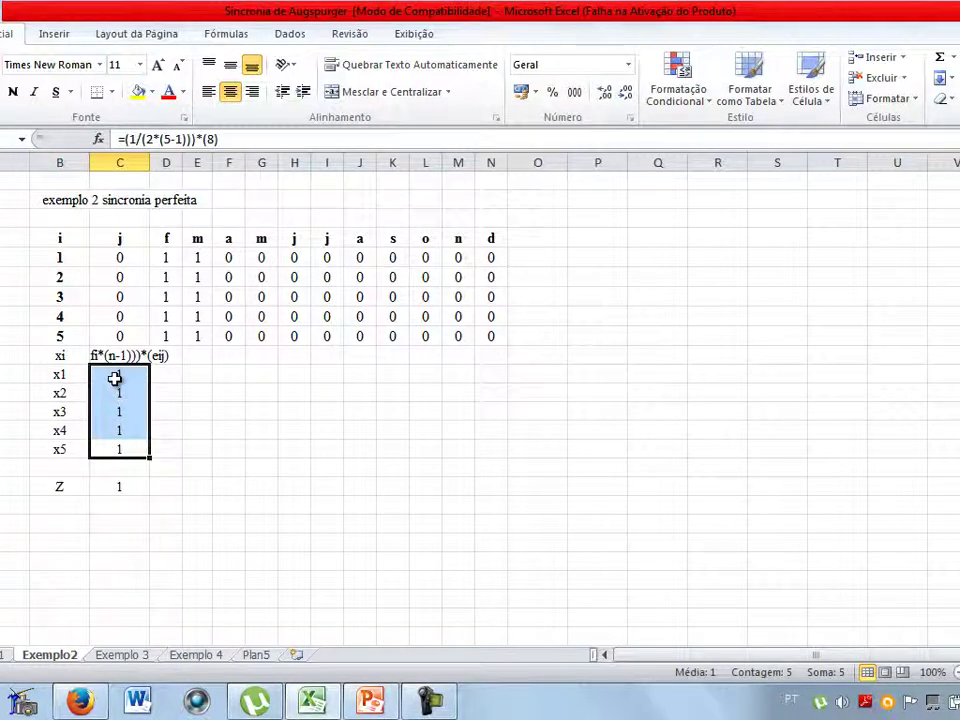
{"action": "left_click", "coordinate": [108, 487]}
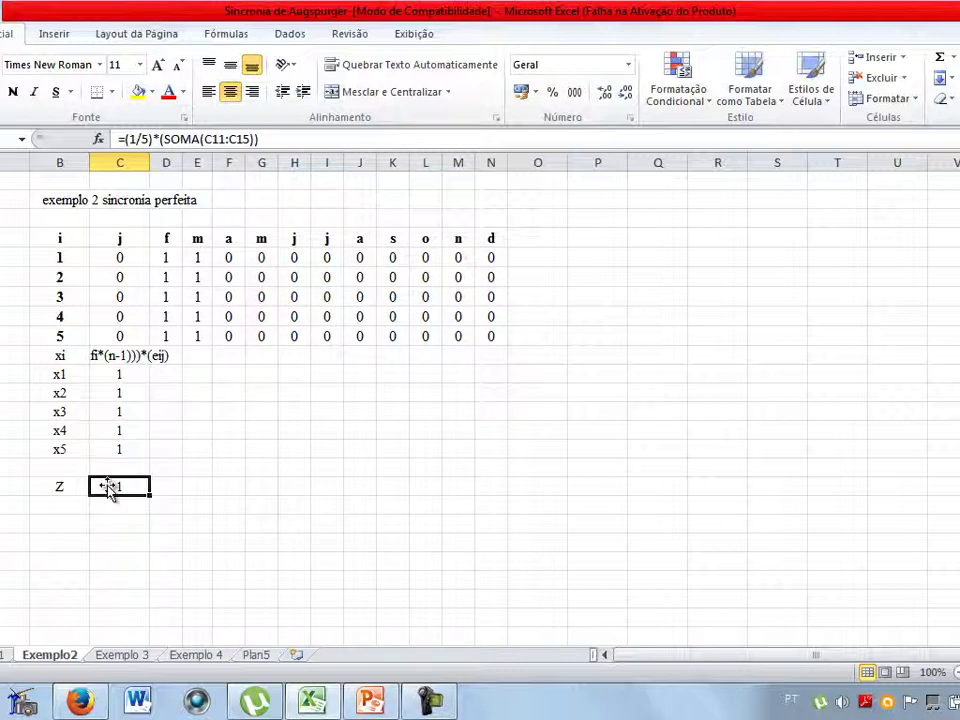
{"action": "left_click_drag", "start_coordinate": [59, 238], "coordinate": [481, 484]}
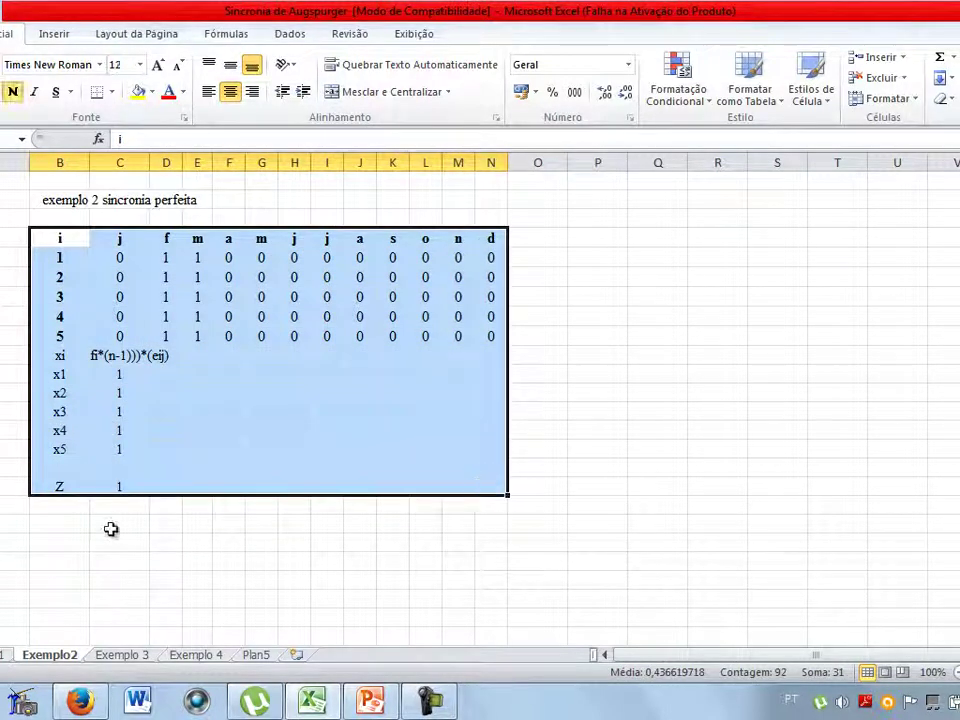
Widen column A on the Exemplo 3 sheet and highlight its Z result and full flowering table.
{"action": "left_click", "coordinate": [122, 655]}
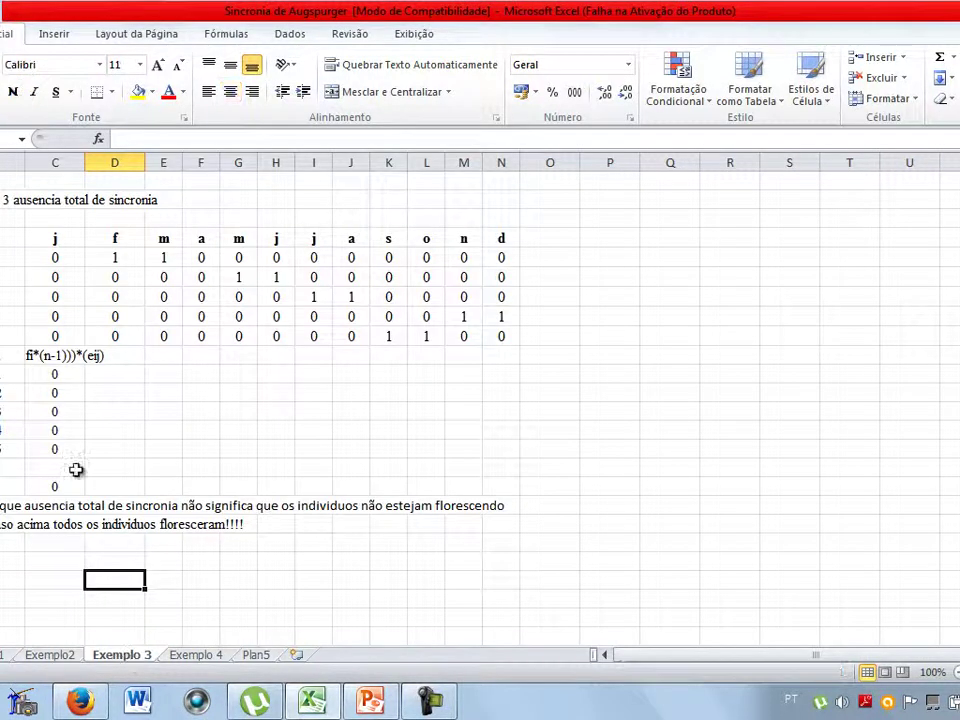
{"action": "left_click_drag", "start_coordinate": [25, 175], "coordinate": [53, 163]}
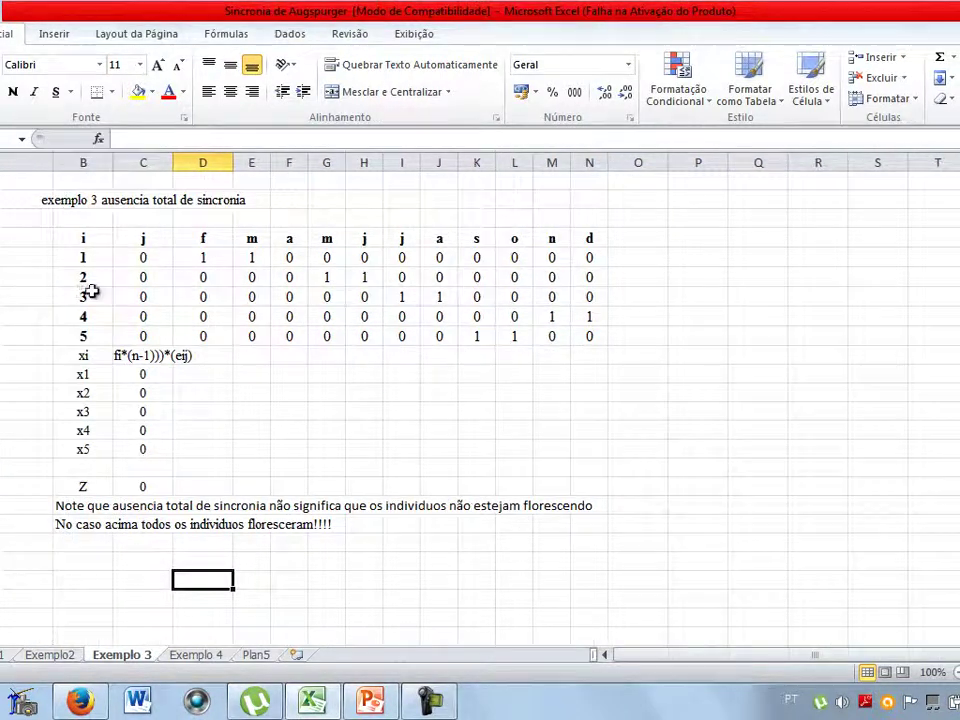
{"action": "left_click", "coordinate": [143, 484]}
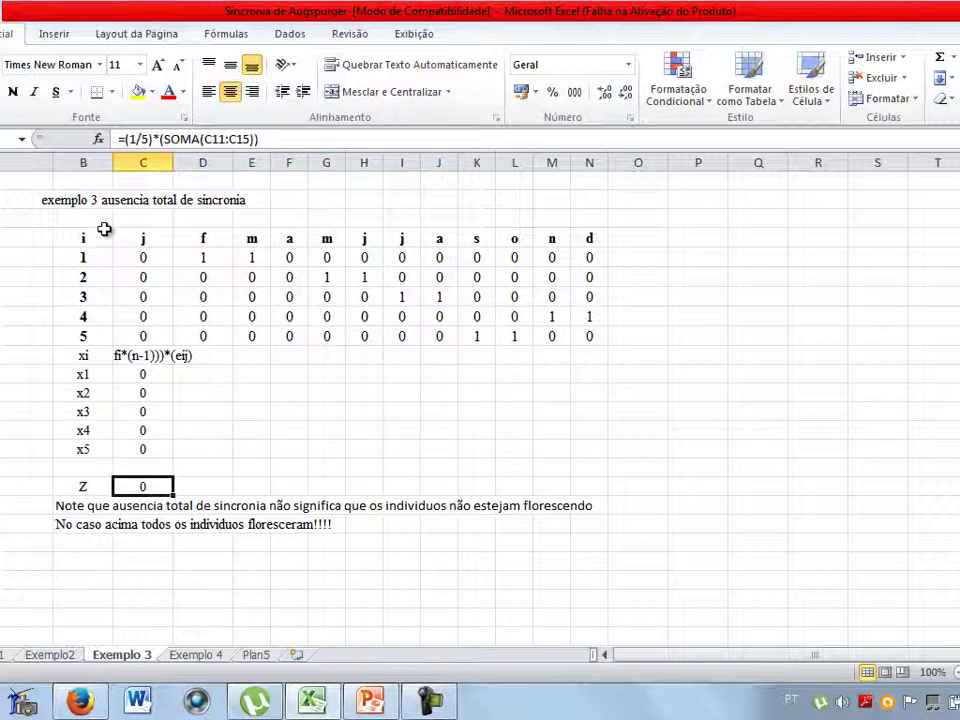
{"action": "left_click_drag", "start_coordinate": [88, 240], "coordinate": [580, 336]}
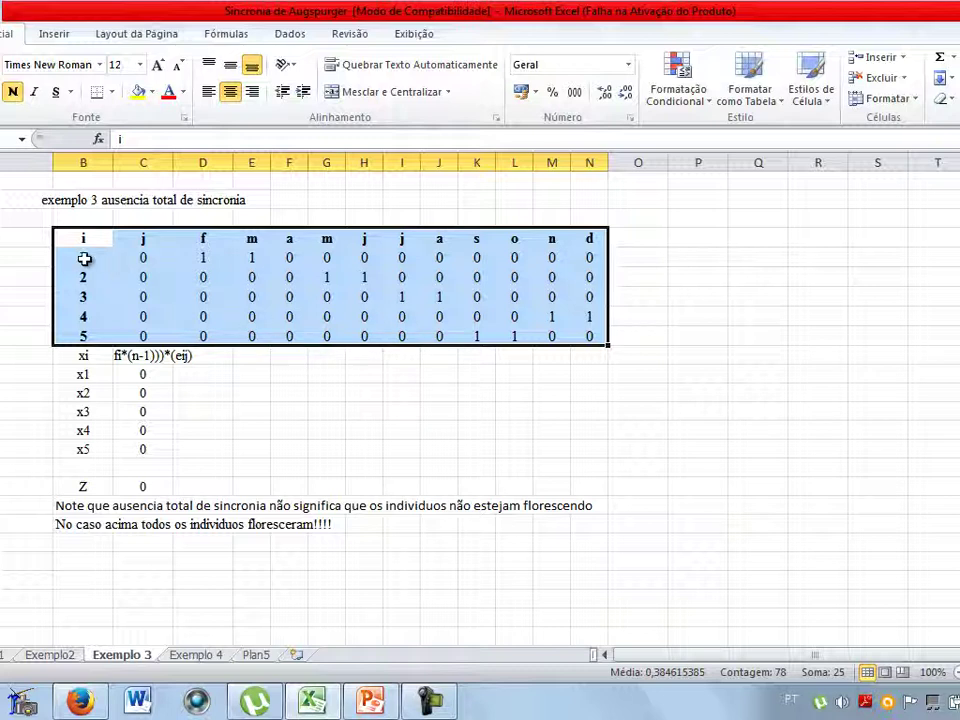
Highlight each individual's flowering months in Exemplo 3: f–m for 1, m–j for 2, j–a for 3, n–d for 4 and s–o for 5.
{"action": "left_click", "coordinate": [205, 259]}
{"action": "type", "text": "1"}
{"action": "left_click", "coordinate": [251, 255]}
{"action": "left_click_drag", "start_coordinate": [205, 256], "coordinate": [257, 255]}
{"action": "key", "text": "ctrl+c"}
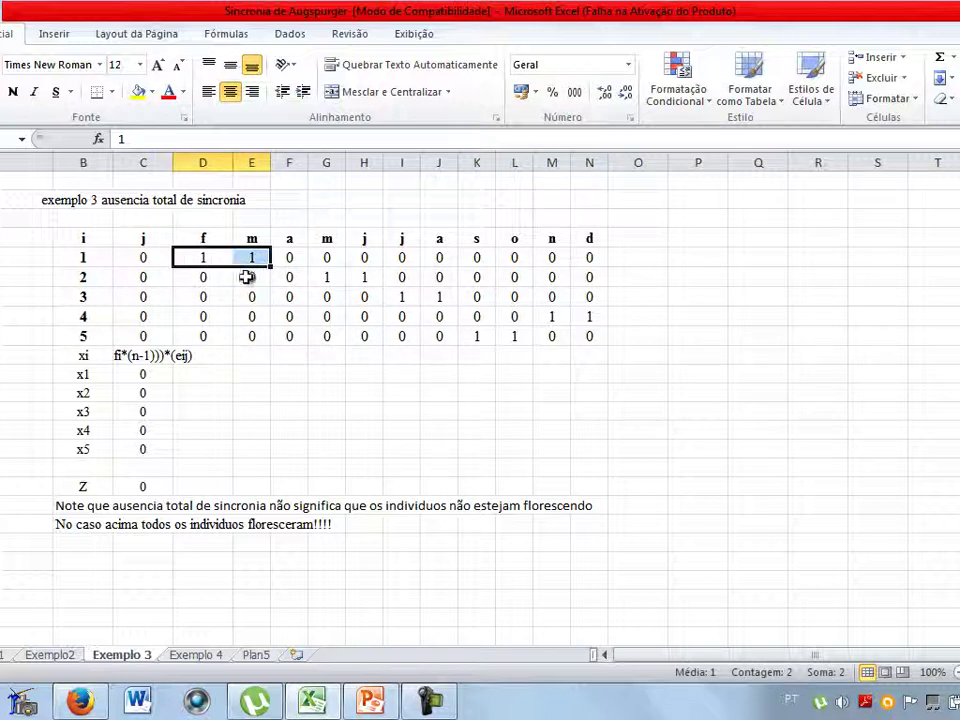
{"action": "left_click", "coordinate": [325, 280]}
{"action": "key", "text": "ctrl+v"}
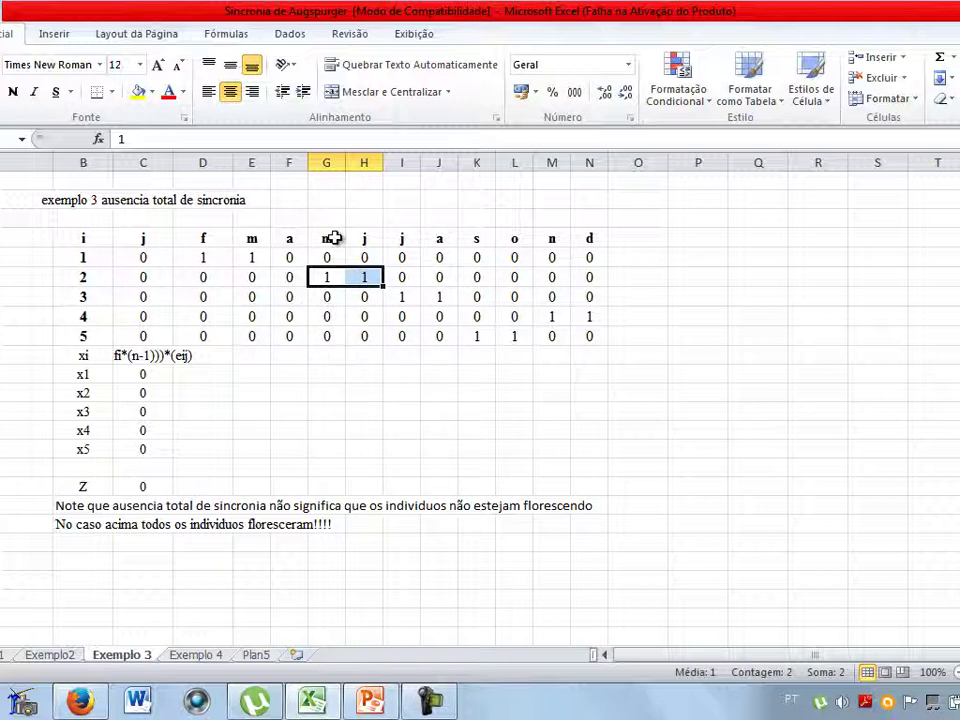
{"action": "left_click", "coordinate": [401, 297]}
{"action": "key", "text": "ctrl+v"}
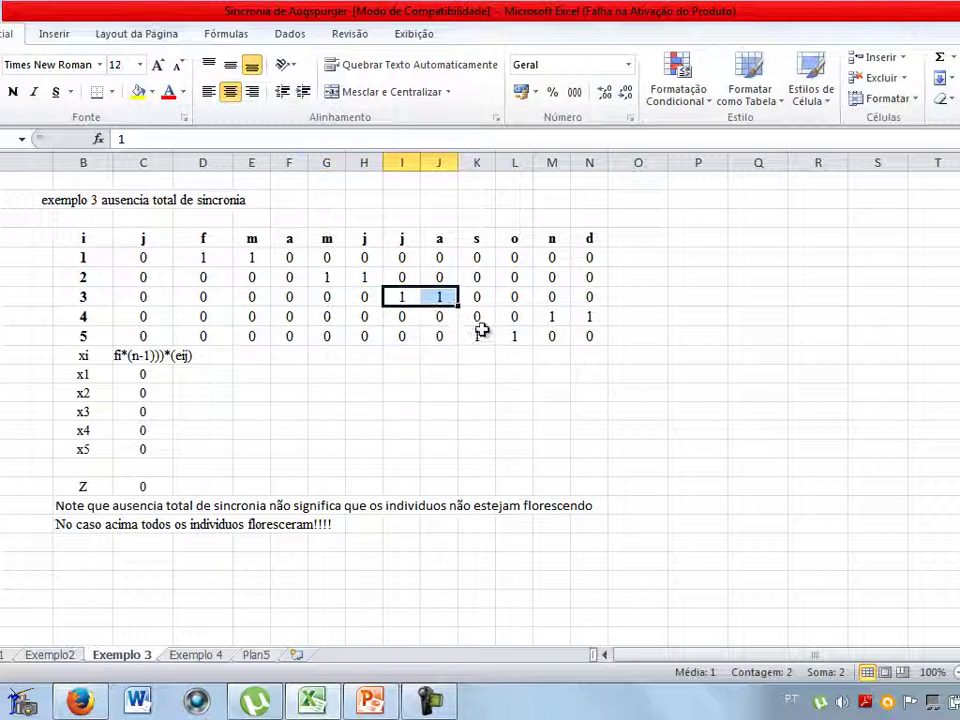
{"action": "left_click_drag", "start_coordinate": [546, 320], "coordinate": [583, 317]}
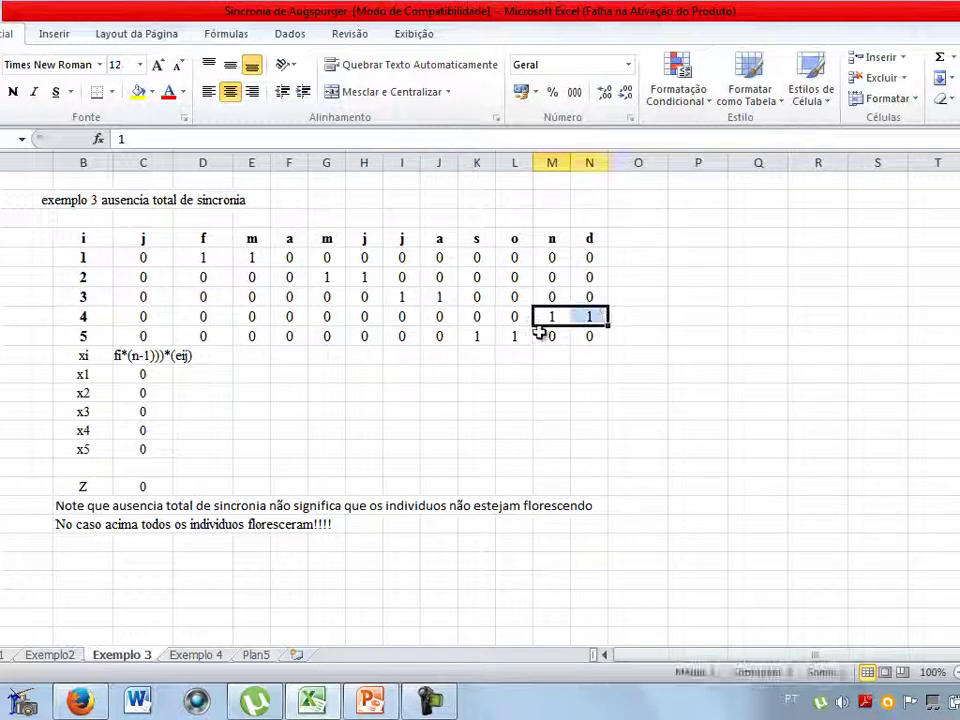
{"action": "left_click_drag", "start_coordinate": [519, 336], "coordinate": [476, 338]}
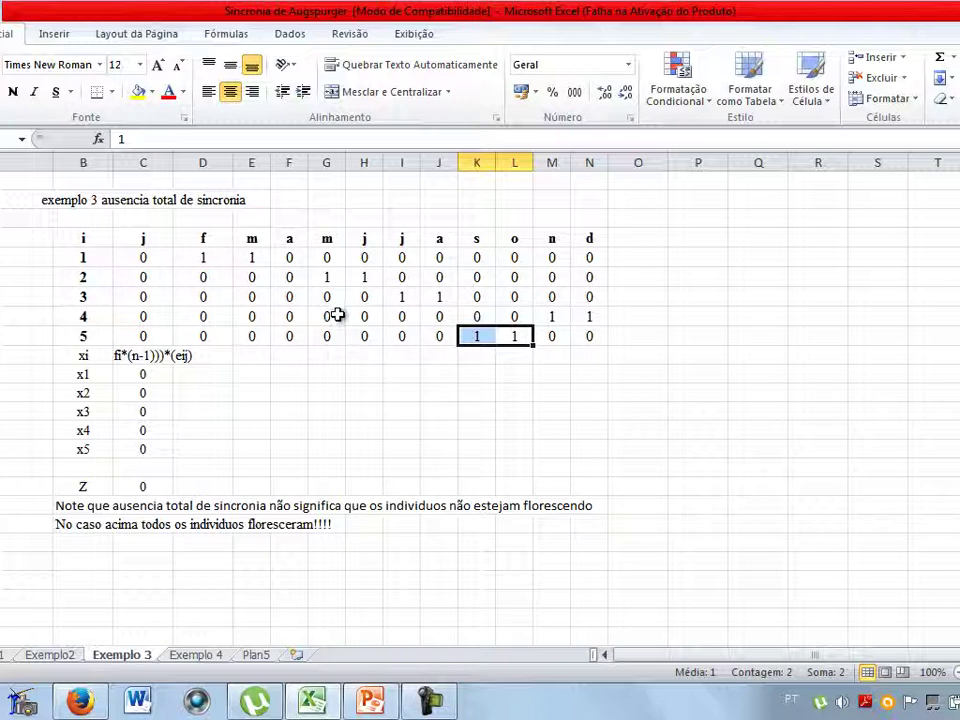
Inspect the x1 formula of Exemplo 3 inside its cell and highlight individual 1's f and m flowering months.
{"action": "left_click", "coordinate": [120, 373]}
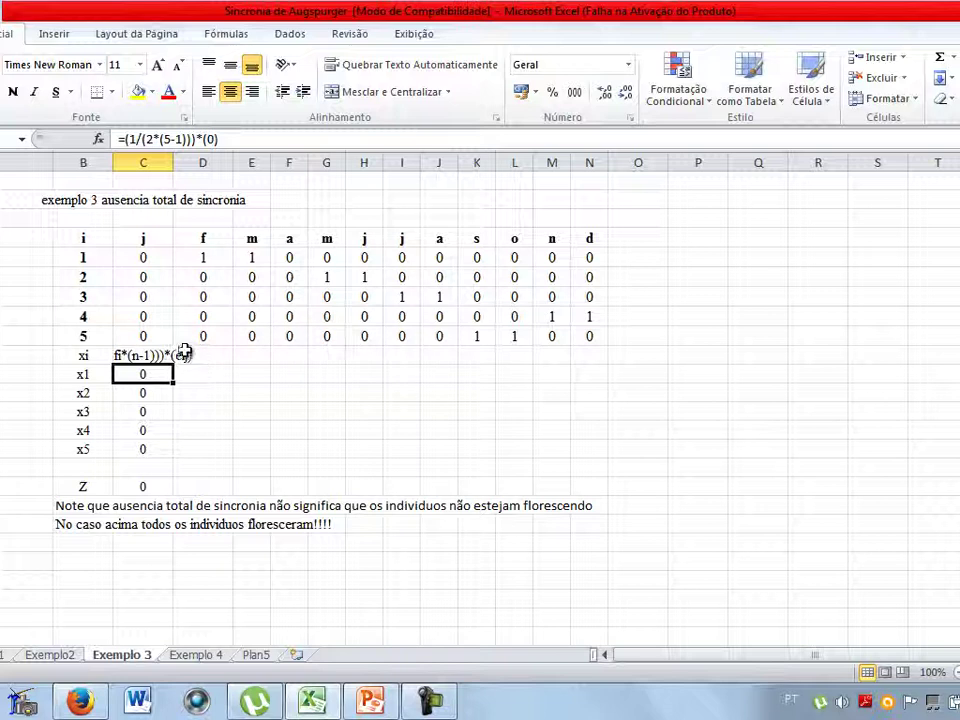
{"action": "left_click_drag", "start_coordinate": [212, 260], "coordinate": [244, 253]}
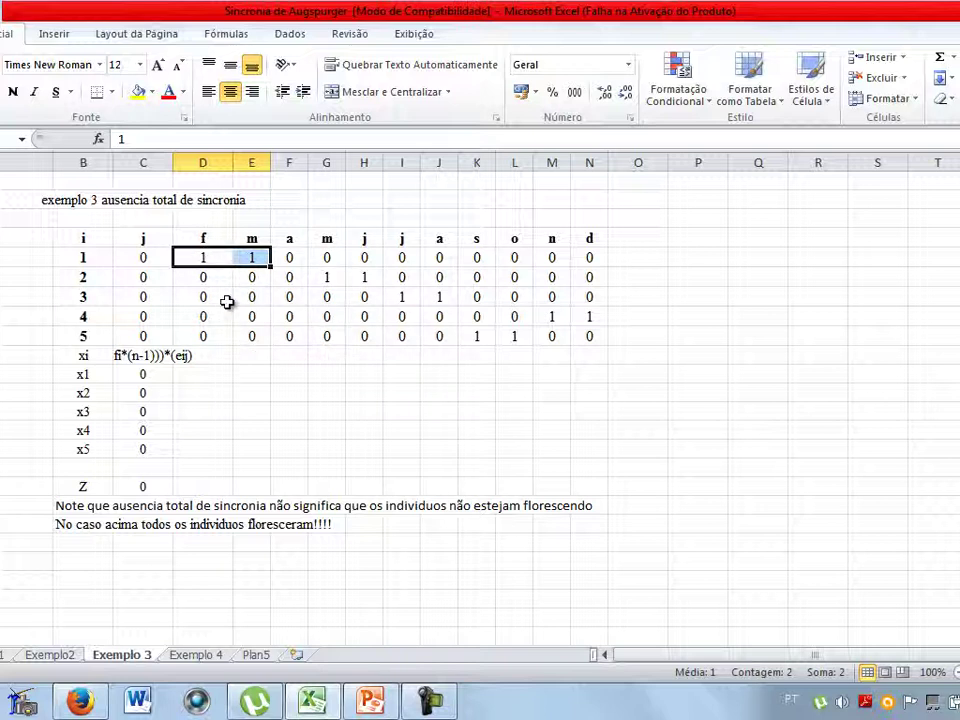
{"action": "double_click", "coordinate": [122, 373]}
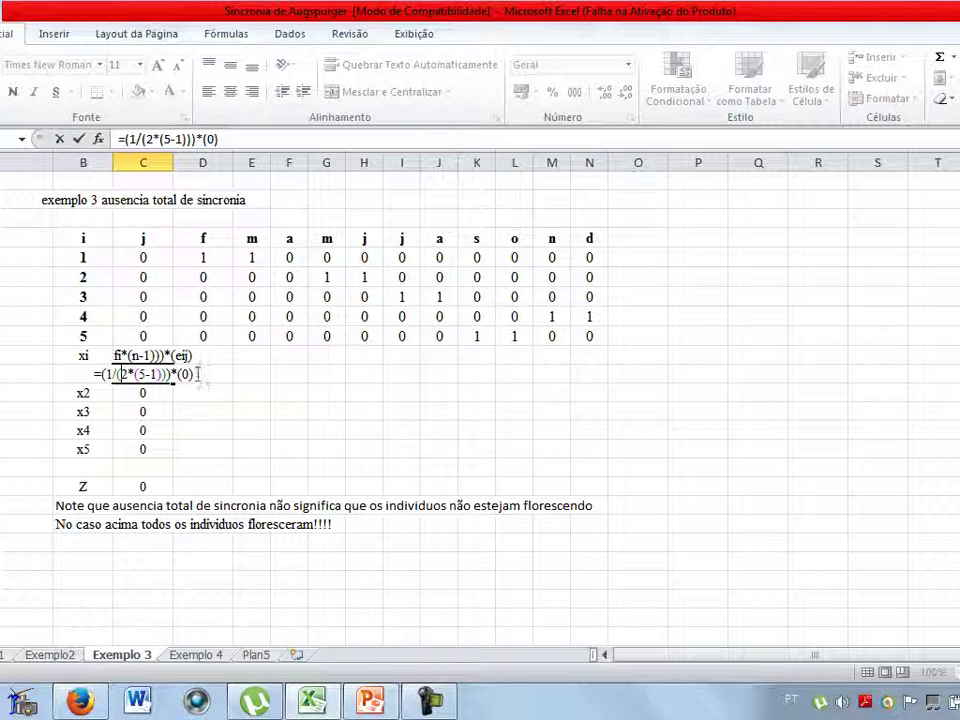
{"action": "left_click", "coordinate": [127, 397]}
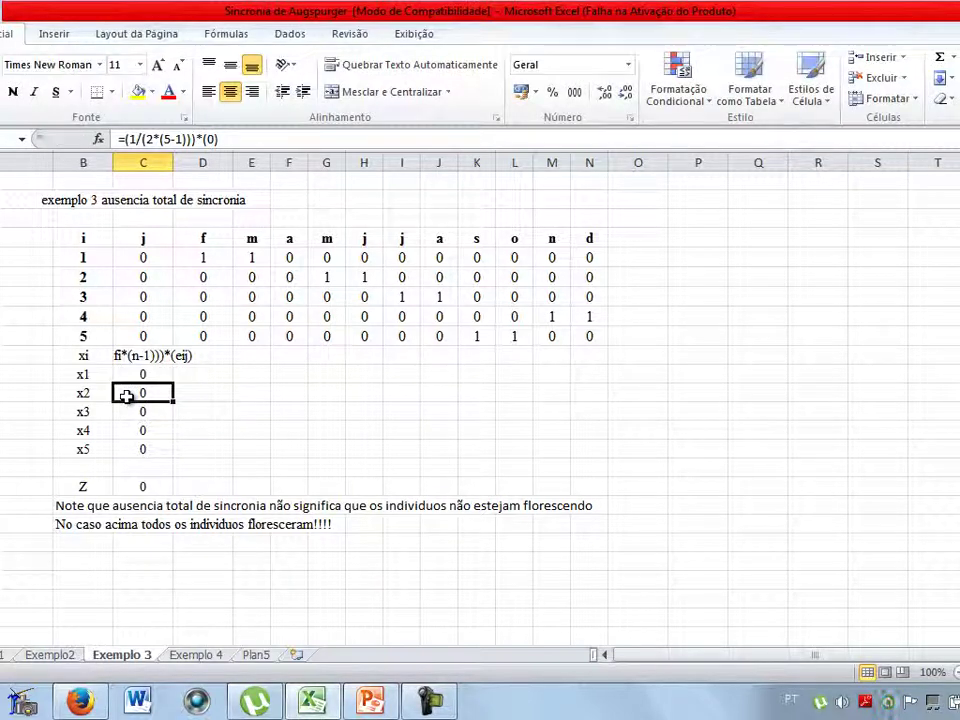
Inspect the x2, x3, x4 and x5 formulas of Exemplo 3 one after another inside their cells, leaving them unmodified.
{"action": "double_click", "coordinate": [125, 392]}
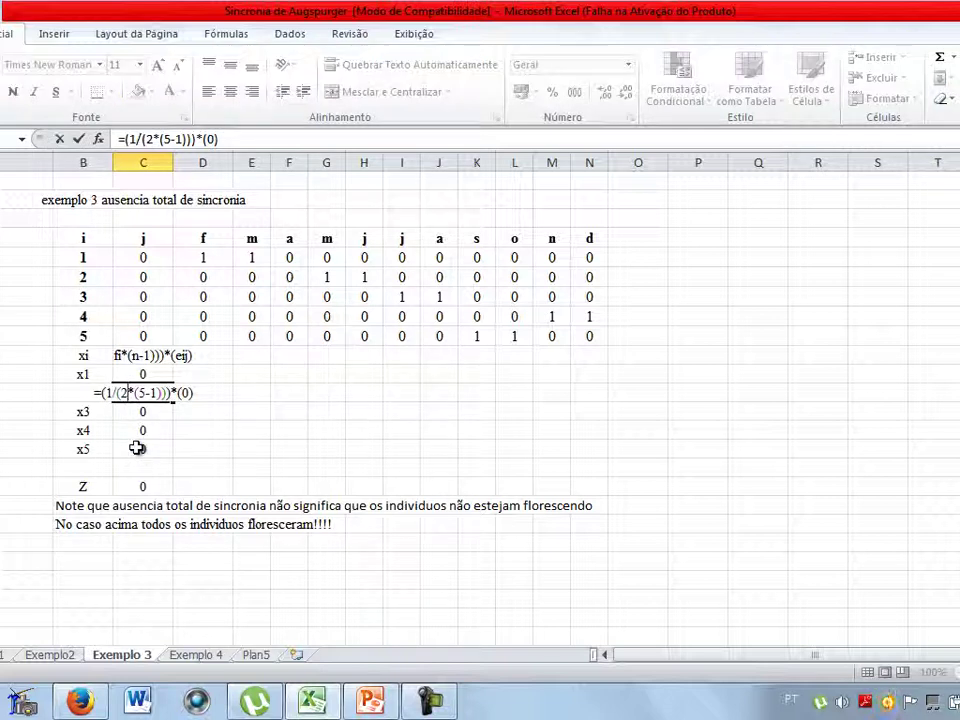
{"action": "key", "text": "Return"}
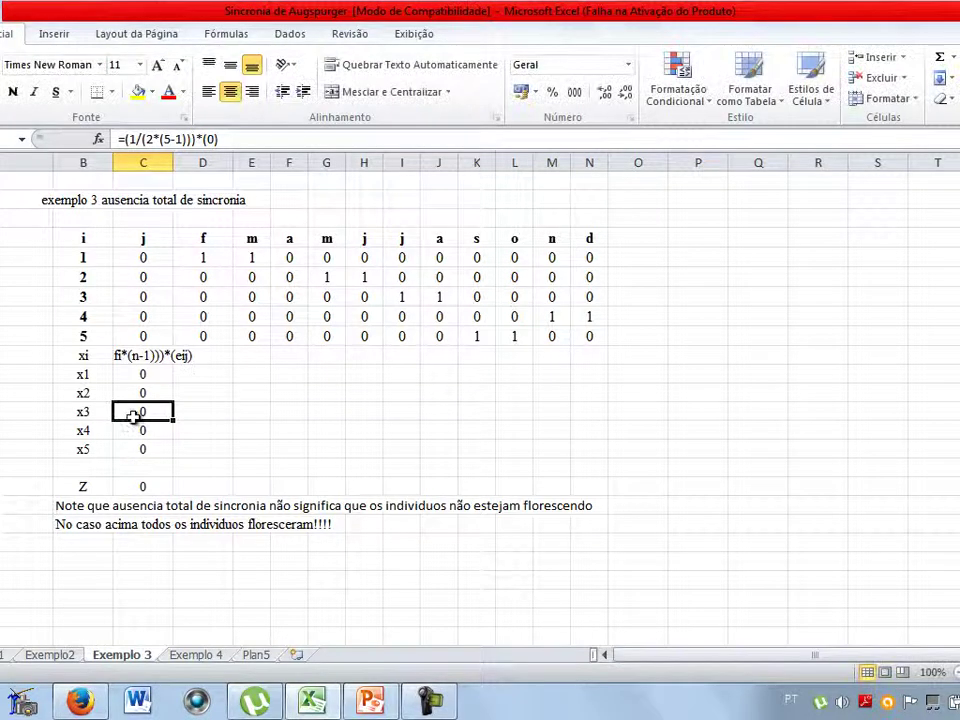
{"action": "double_click", "coordinate": [136, 411]}
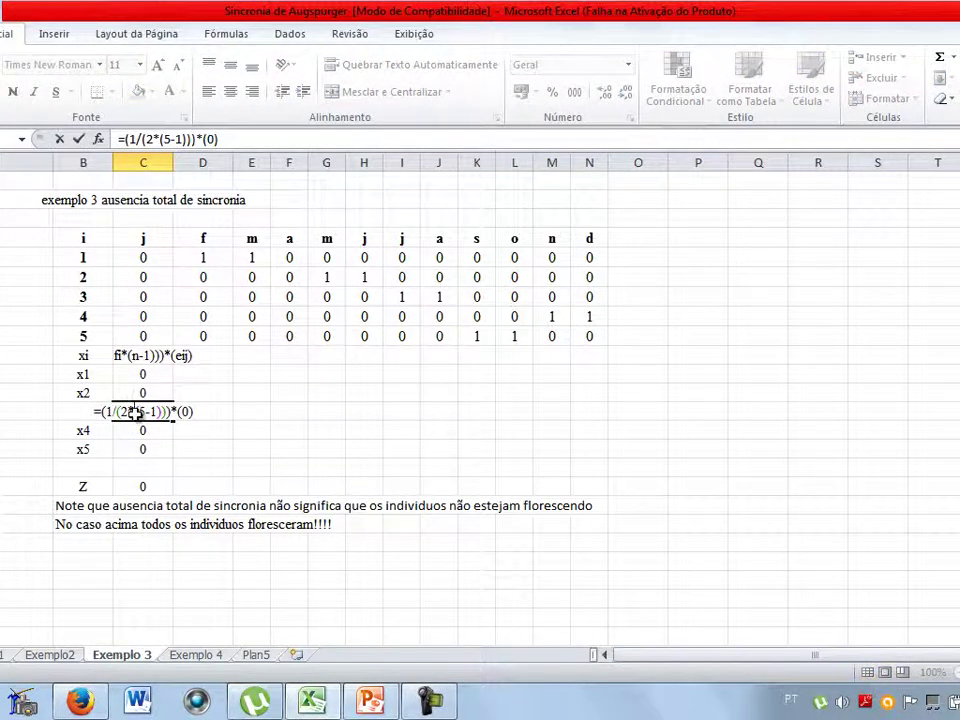
{"action": "key", "text": "Return"}
{"action": "double_click", "coordinate": [135, 428]}
{"action": "key", "text": "Return"}
{"action": "double_click", "coordinate": [124, 443]}
{"action": "key", "text": "Return"}
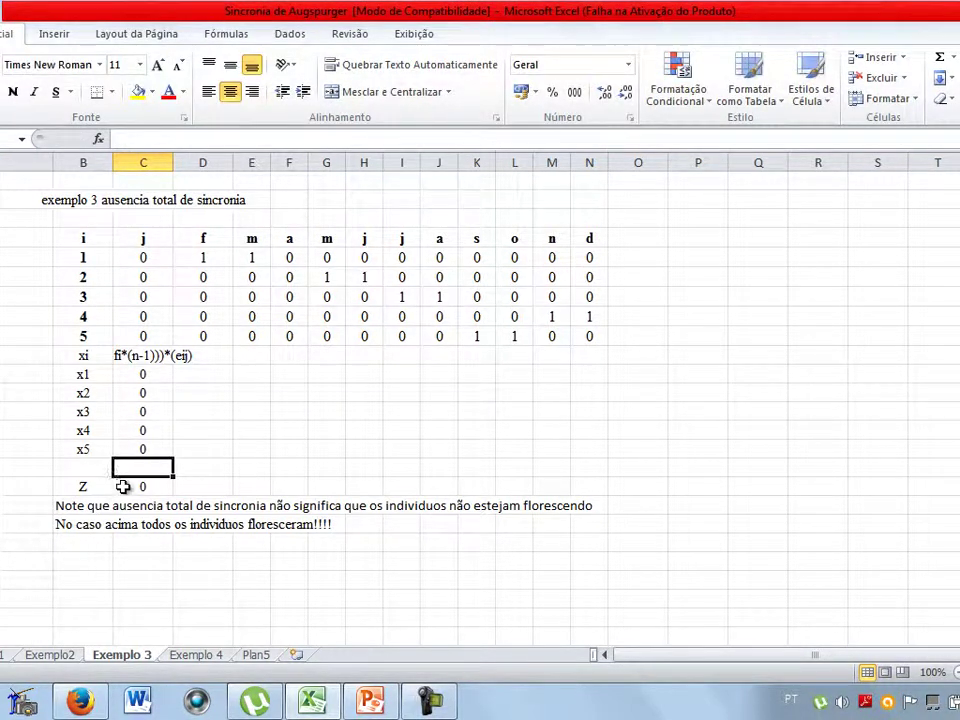
Inspect the Z formula of Exemplo 3 inside its cell and read the two notes beneath it about total absence of synchrony.
{"action": "double_click", "coordinate": [122, 487]}
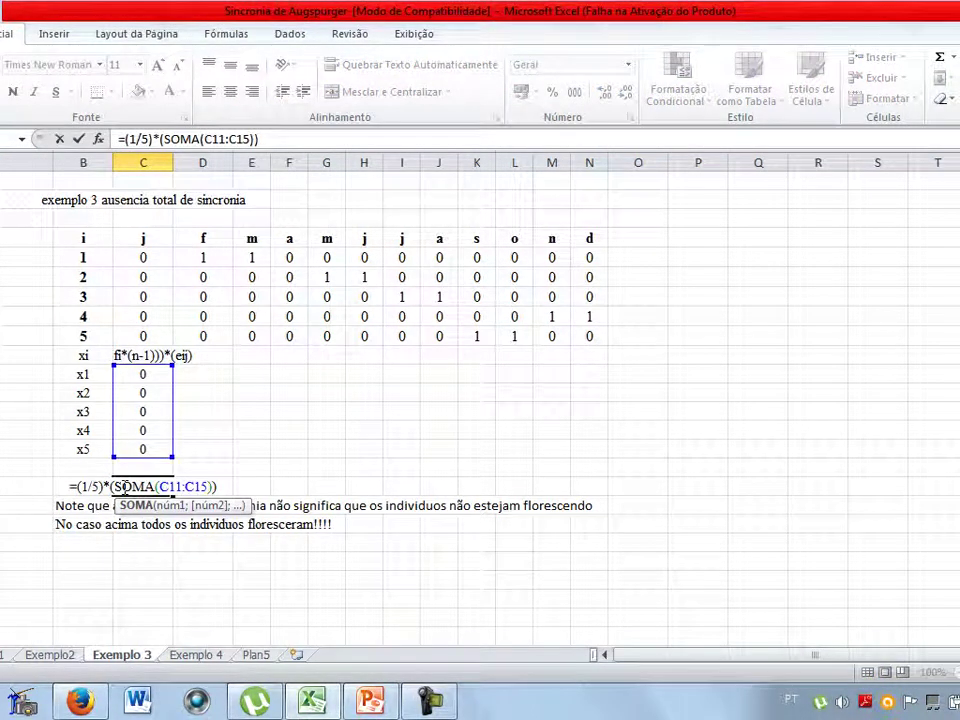
{"action": "key", "text": "Return"}
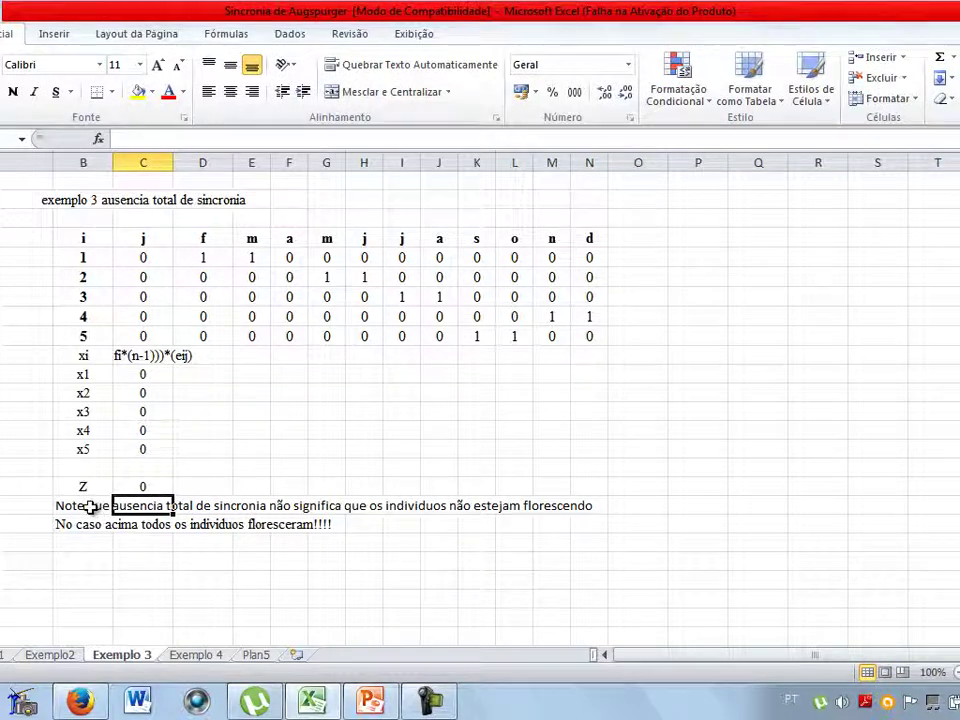
{"action": "left_click", "coordinate": [90, 507]}
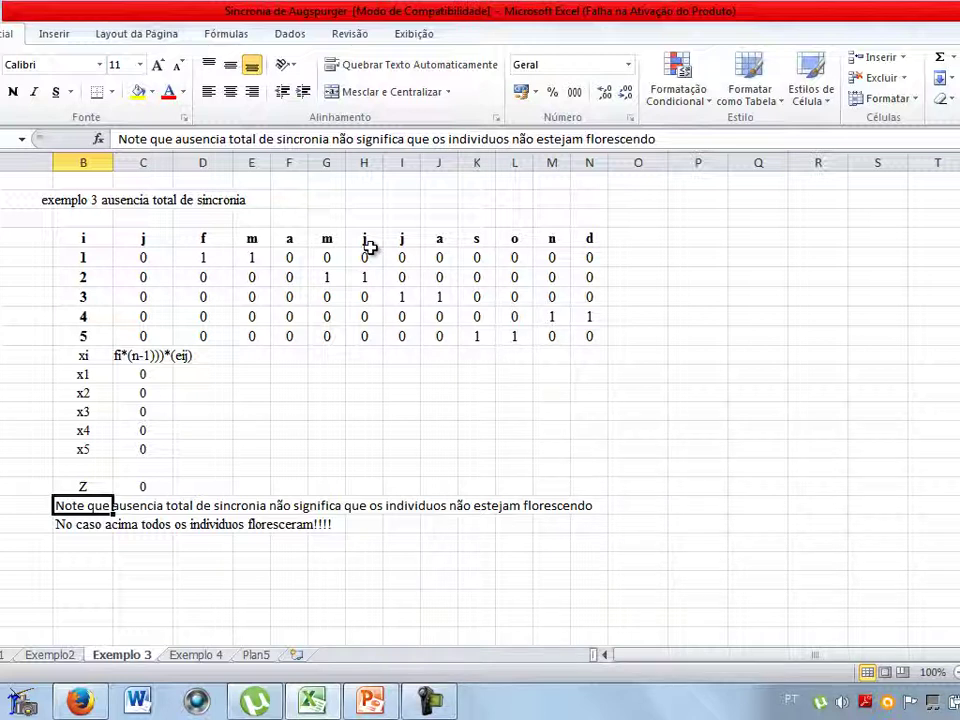
{"action": "left_click", "coordinate": [90, 526]}
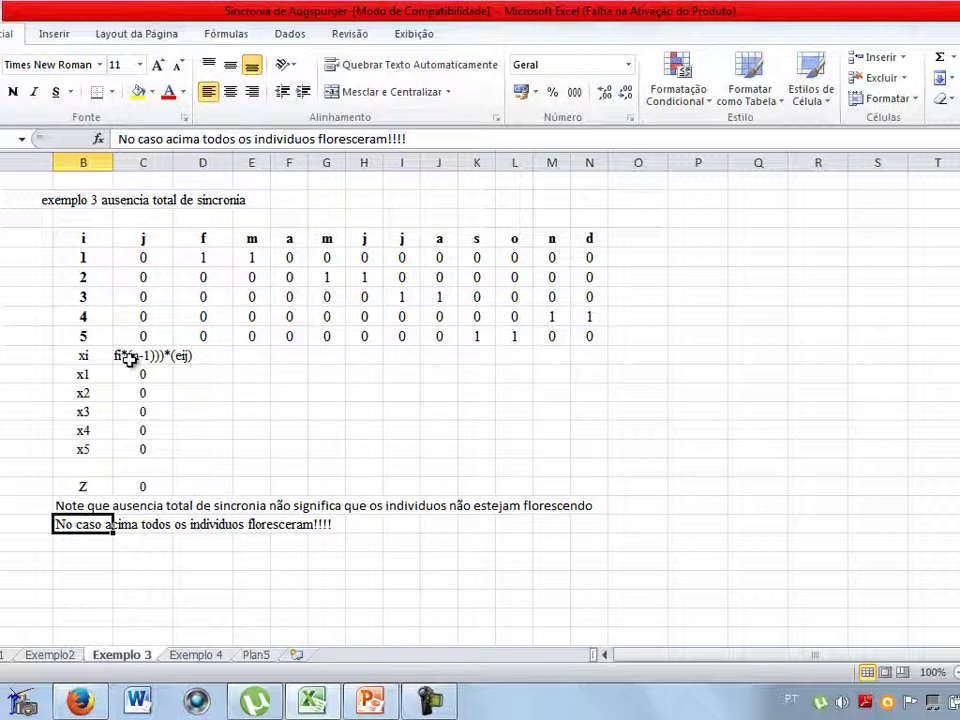
On the Exemplo 4 sheet, widen column A and narrow columns E to N so the flowering table is more compact.
{"action": "left_click", "coordinate": [194, 656]}
{"action": "left_click_drag", "start_coordinate": [2, 178], "coordinate": [76, 179]}
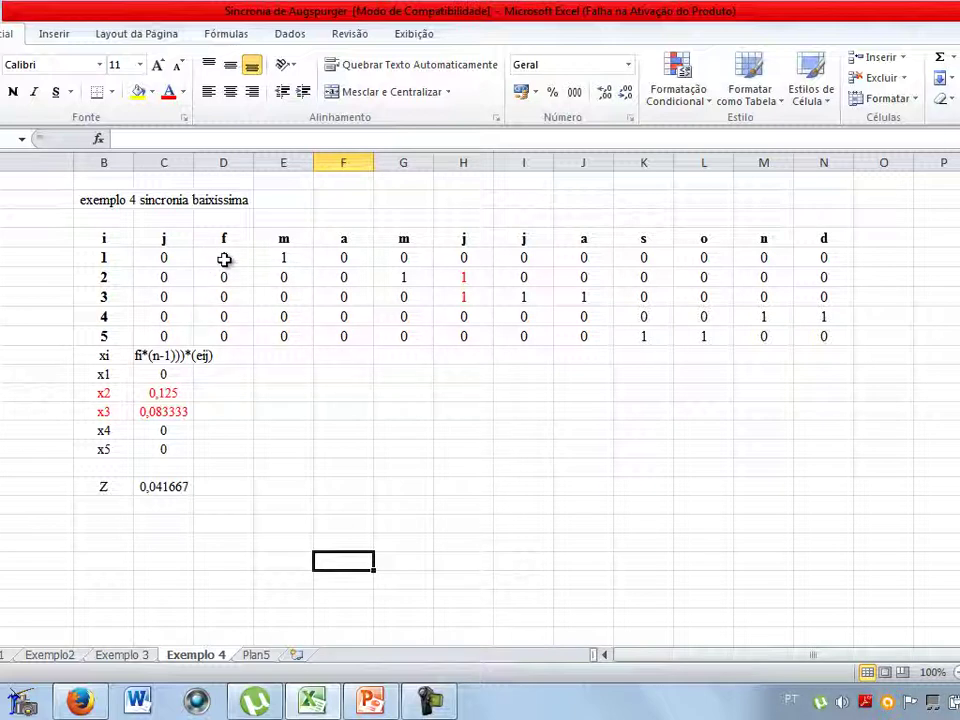
{"action": "left_click_drag", "start_coordinate": [100, 239], "coordinate": [118, 356]}
{"action": "left_click_drag", "start_coordinate": [285, 162], "coordinate": [778, 167]}
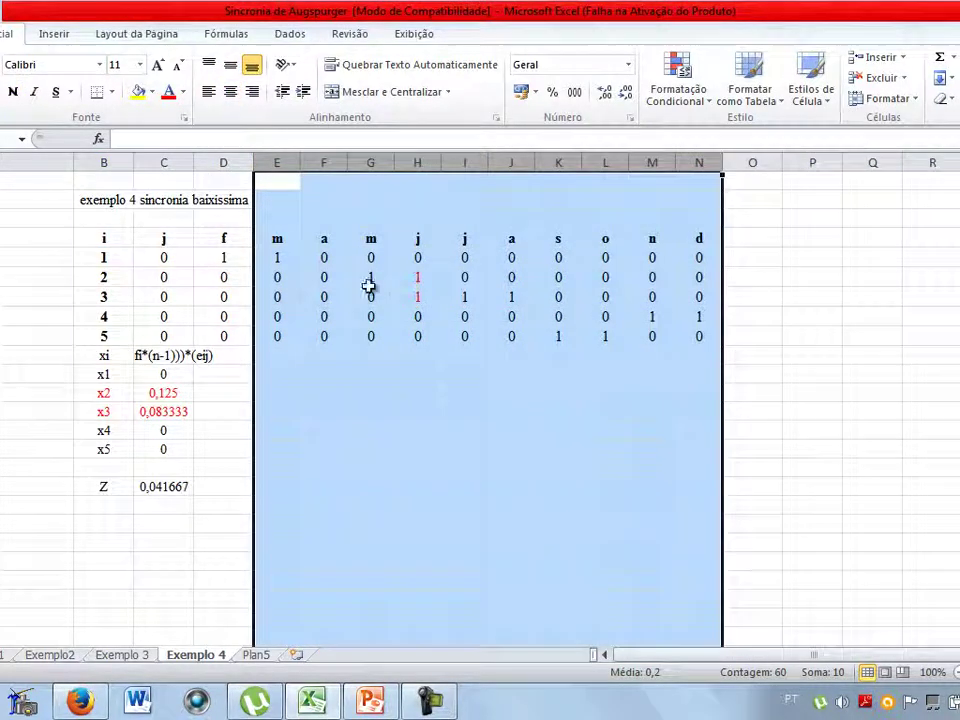
Compare the Exemplo 4 flowering table with Exemplo 3 and highlight the red month j shared by individuals 2 and 3.
{"action": "left_click_drag", "start_coordinate": [420, 277], "coordinate": [420, 289]}
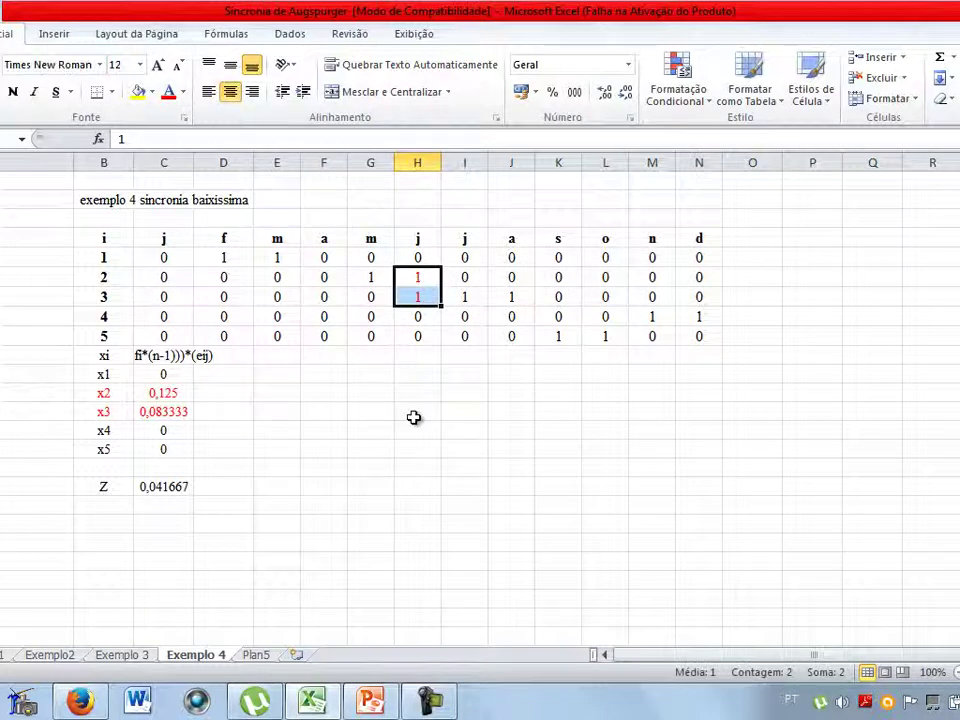
{"action": "left_click_drag", "start_coordinate": [103, 239], "coordinate": [676, 345]}
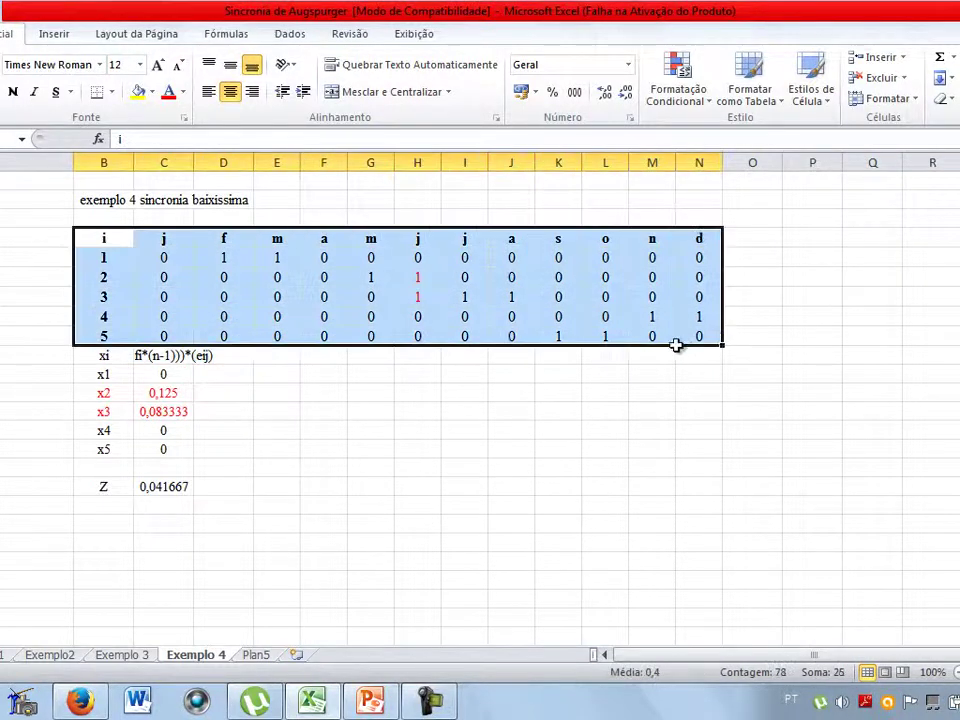
{"action": "left_click", "coordinate": [122, 655]}
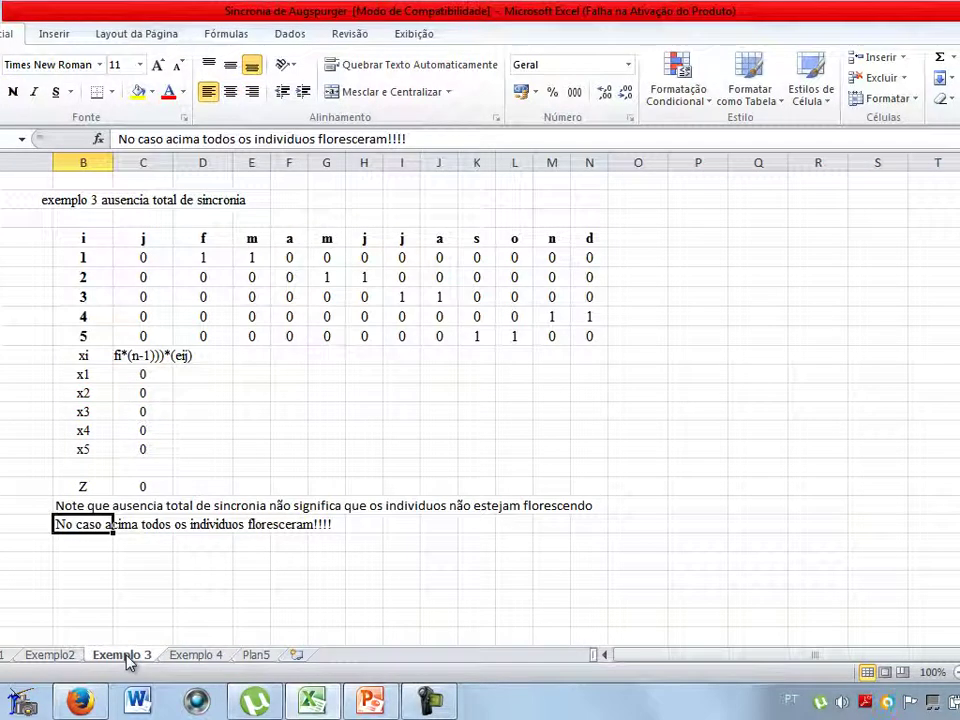
{"action": "left_click", "coordinate": [194, 658]}
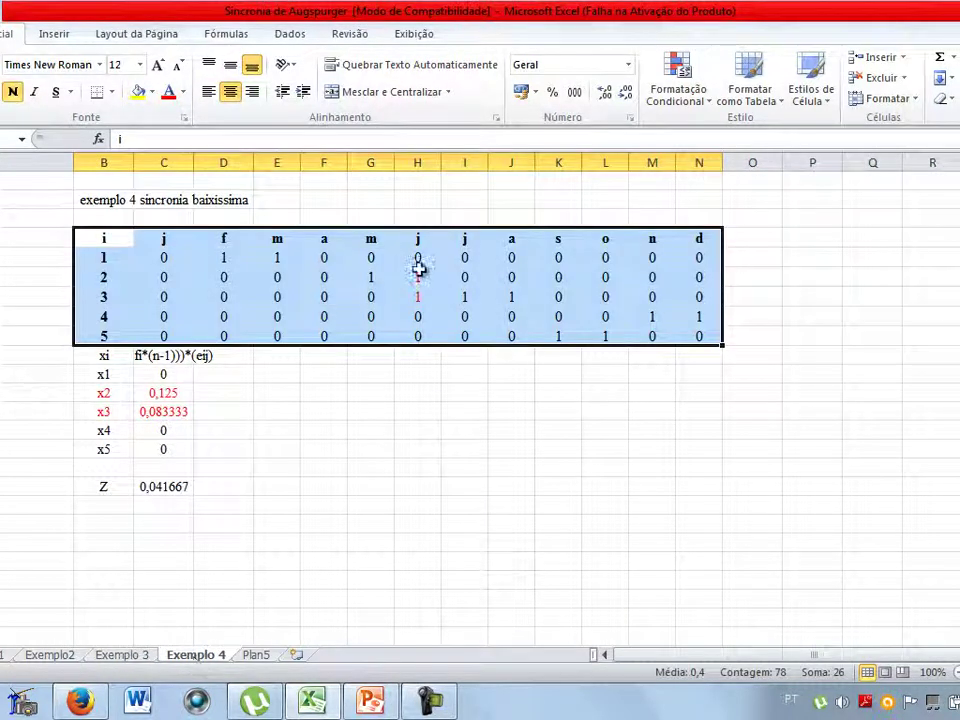
{"action": "left_click_drag", "start_coordinate": [418, 268], "coordinate": [414, 294]}
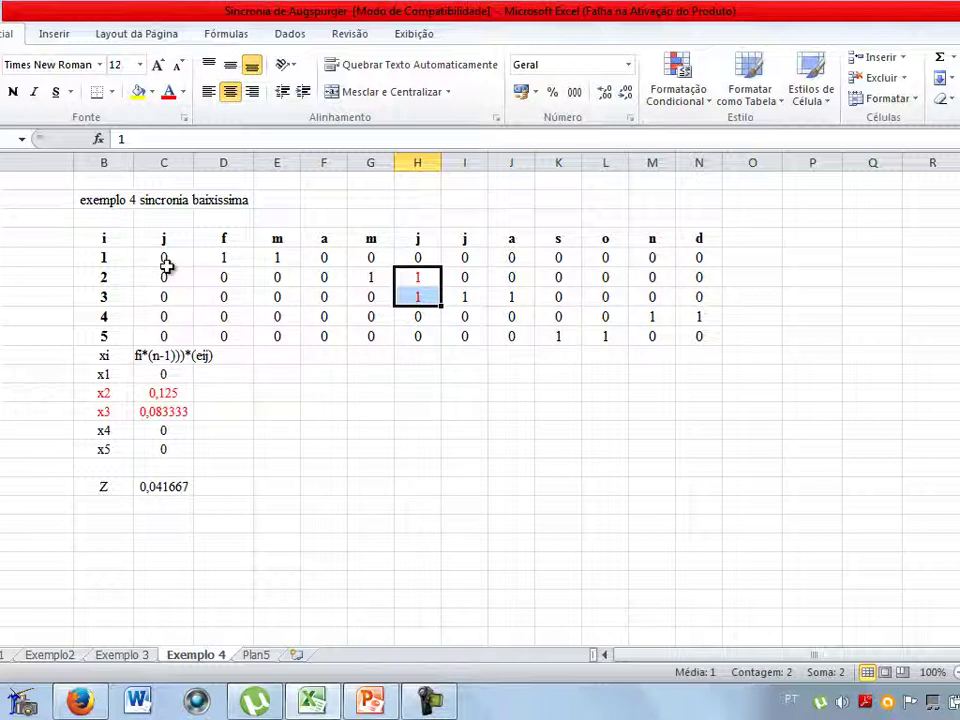
Highlight individual 1's flowering months and individual 2's row in Exemplo 4, and inspect the x2 formula inside its cell.
{"action": "left_click_drag", "start_coordinate": [229, 257], "coordinate": [270, 257]}
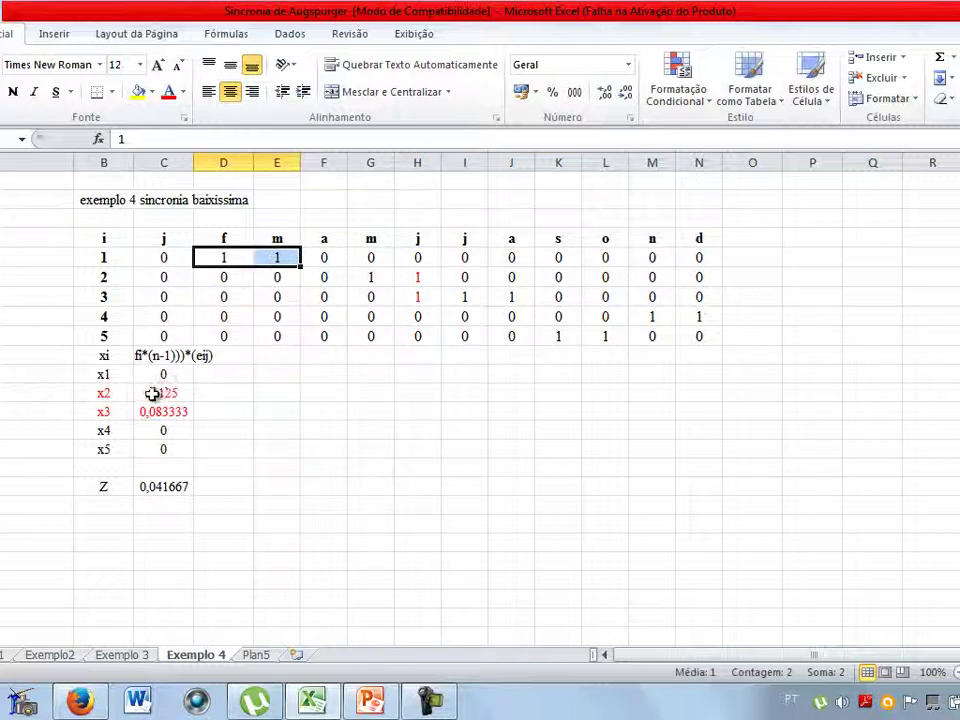
{"action": "left_click_drag", "start_coordinate": [96, 394], "coordinate": [148, 394]}
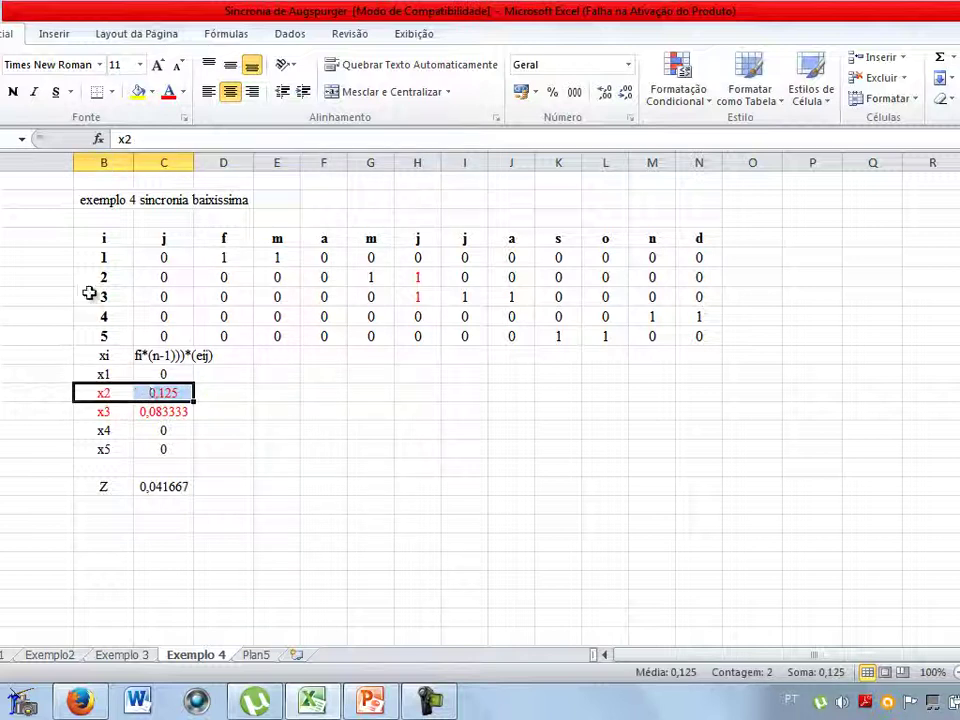
{"action": "left_click", "coordinate": [2, 277]}
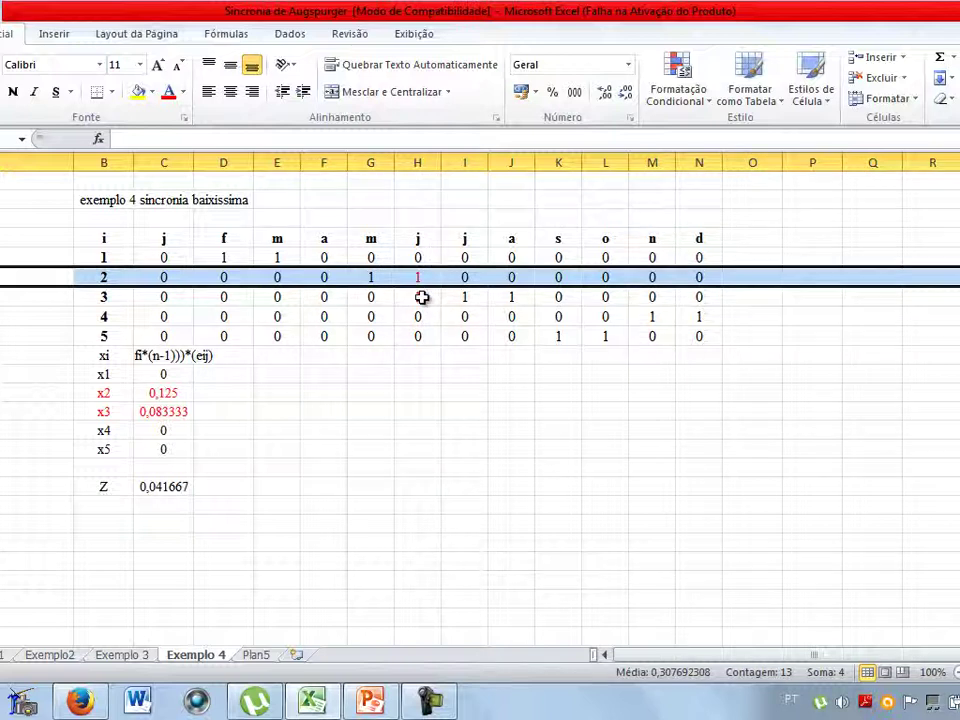
{"action": "double_click", "coordinate": [148, 392]}
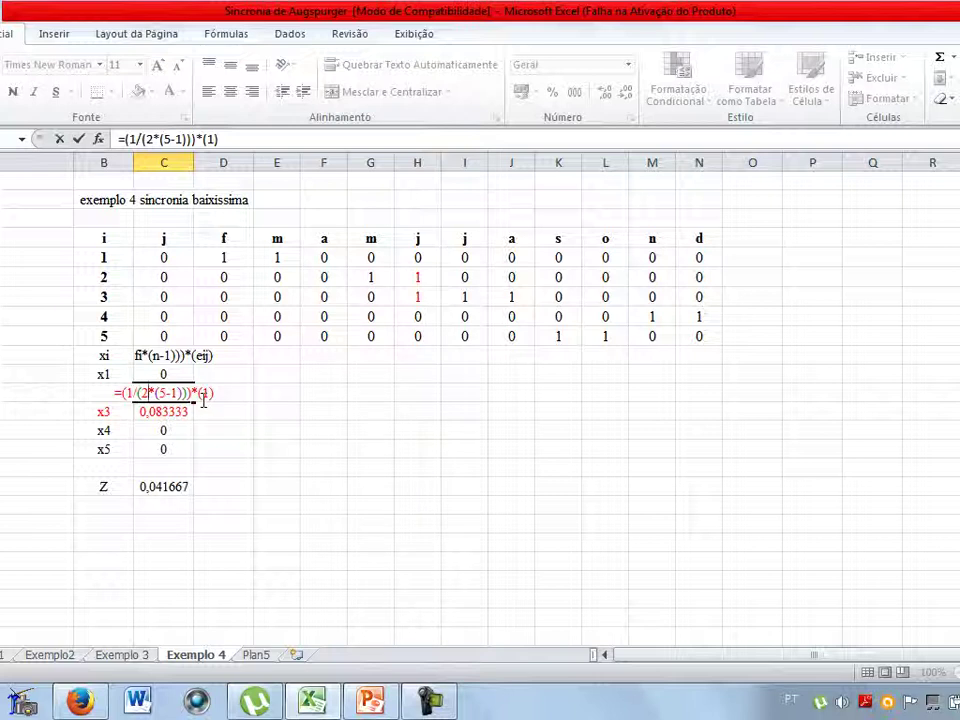
Inspect the Exemplo 4 x3 formula inside its cell, highlighting its number of flowering months and leaving the formula unmodified.
{"action": "left_click", "coordinate": [167, 409]}
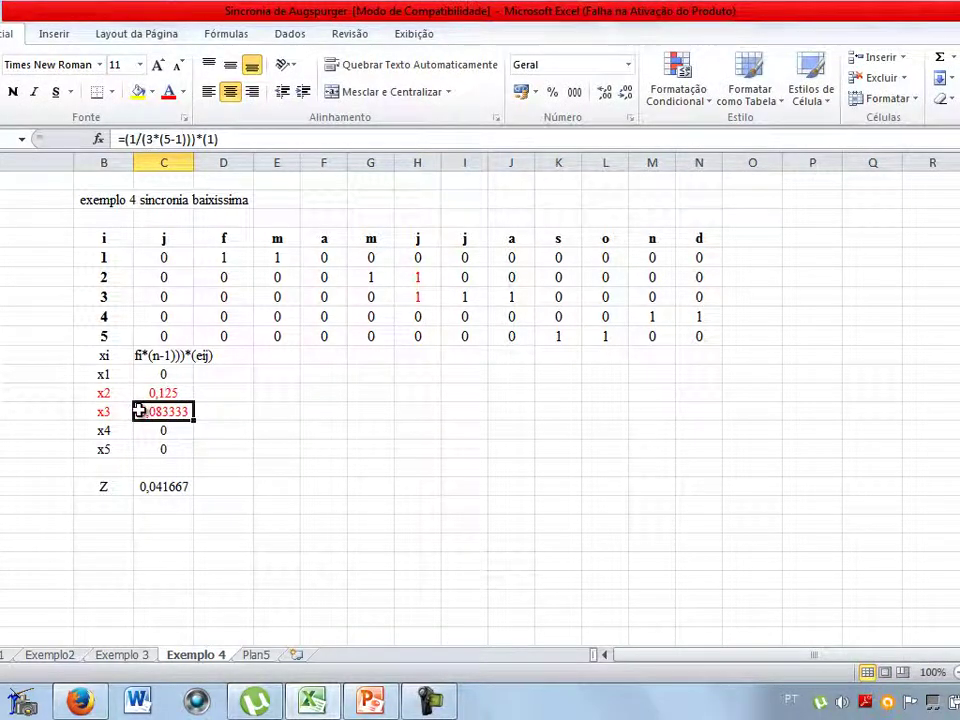
{"action": "double_click", "coordinate": [139, 411]}
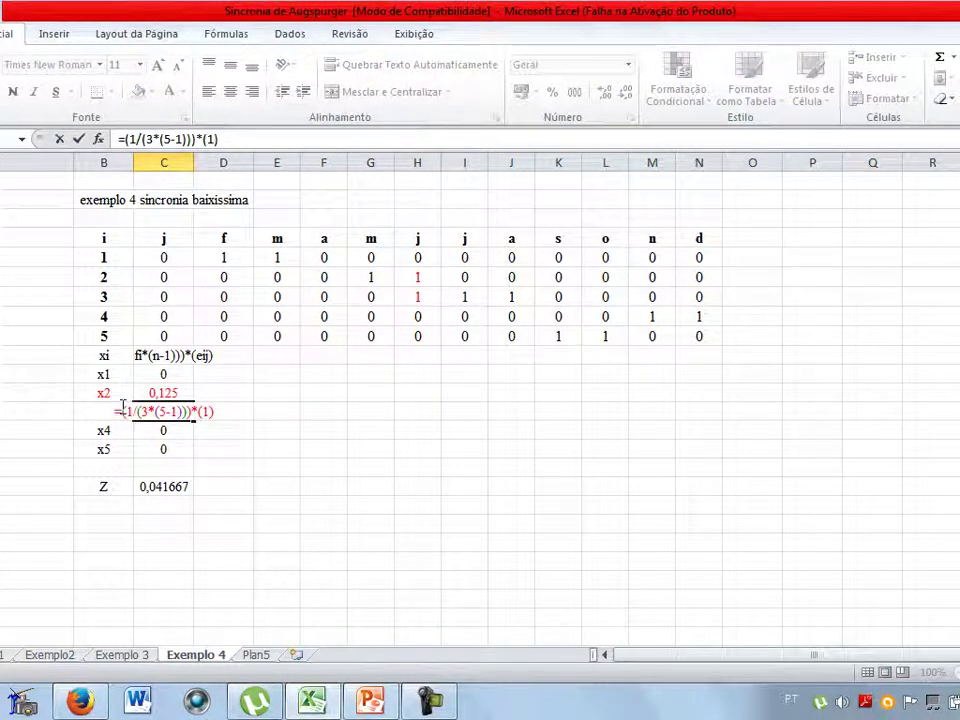
{"action": "double_click", "coordinate": [143, 411]}
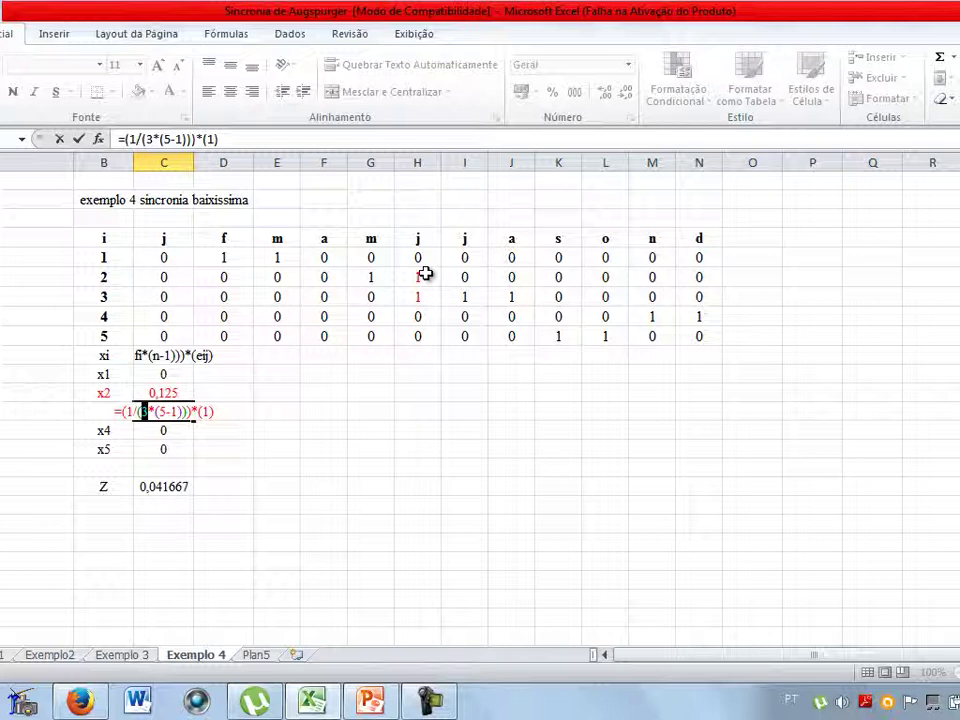
{"action": "key", "text": "Return"}
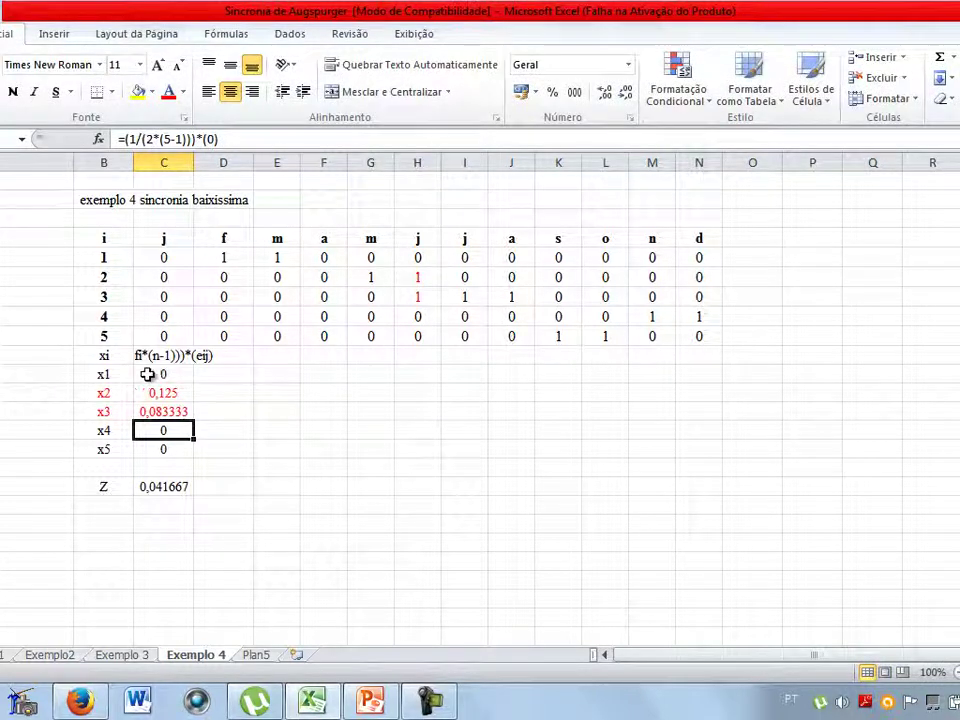
Review the individual synchrony results of Exemplo 4, highlighting x1, x2, x3 and x5 with their values one after another.
{"action": "left_click_drag", "start_coordinate": [102, 373], "coordinate": [141, 371]}
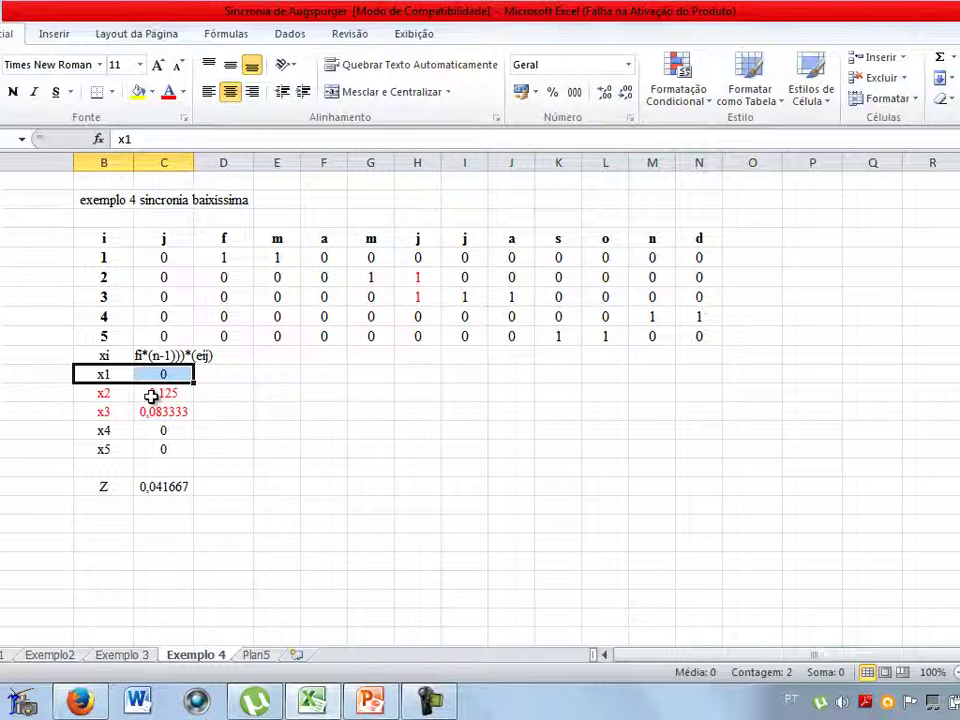
{"action": "left_click", "coordinate": [121, 392]}
{"action": "left_click_drag", "start_coordinate": [121, 392], "coordinate": [161, 392]}
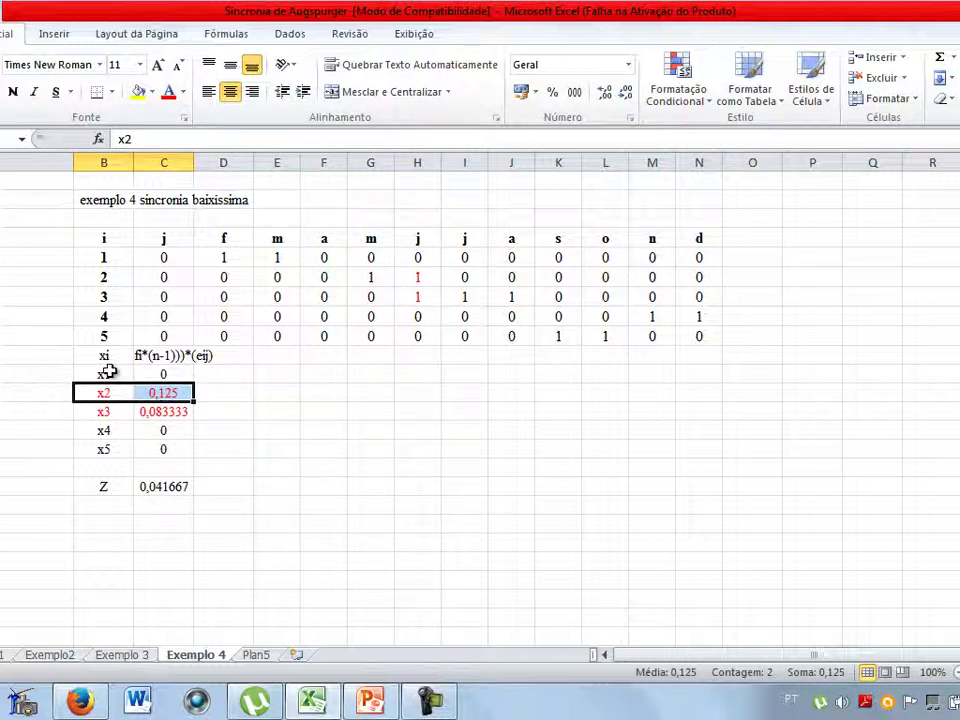
{"action": "left_click_drag", "start_coordinate": [100, 411], "coordinate": [141, 405]}
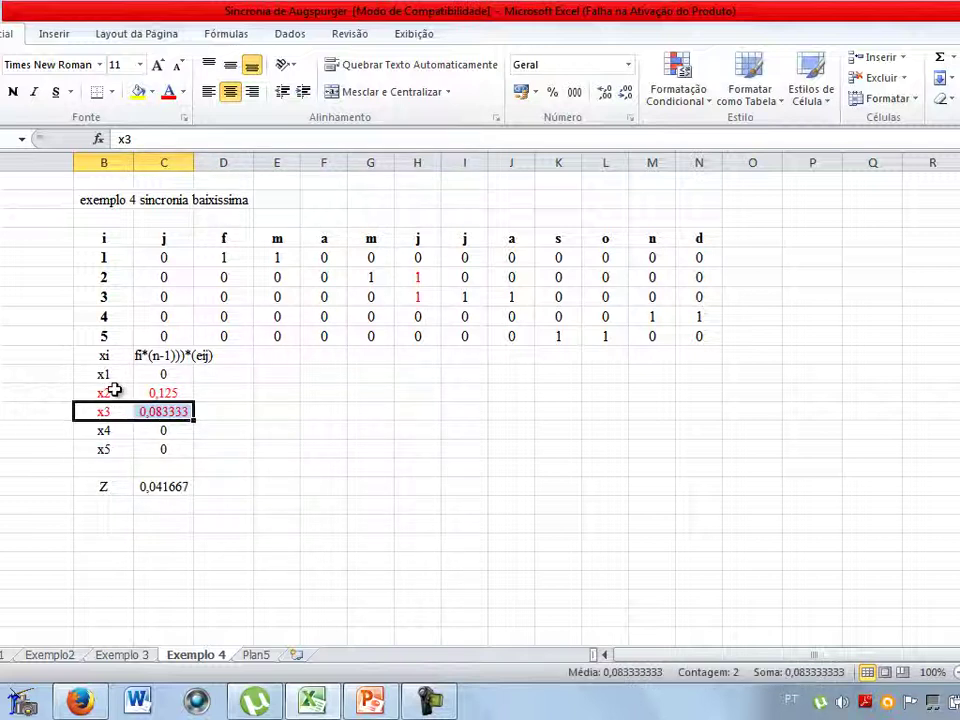
{"action": "left_click_drag", "start_coordinate": [100, 451], "coordinate": [140, 449]}
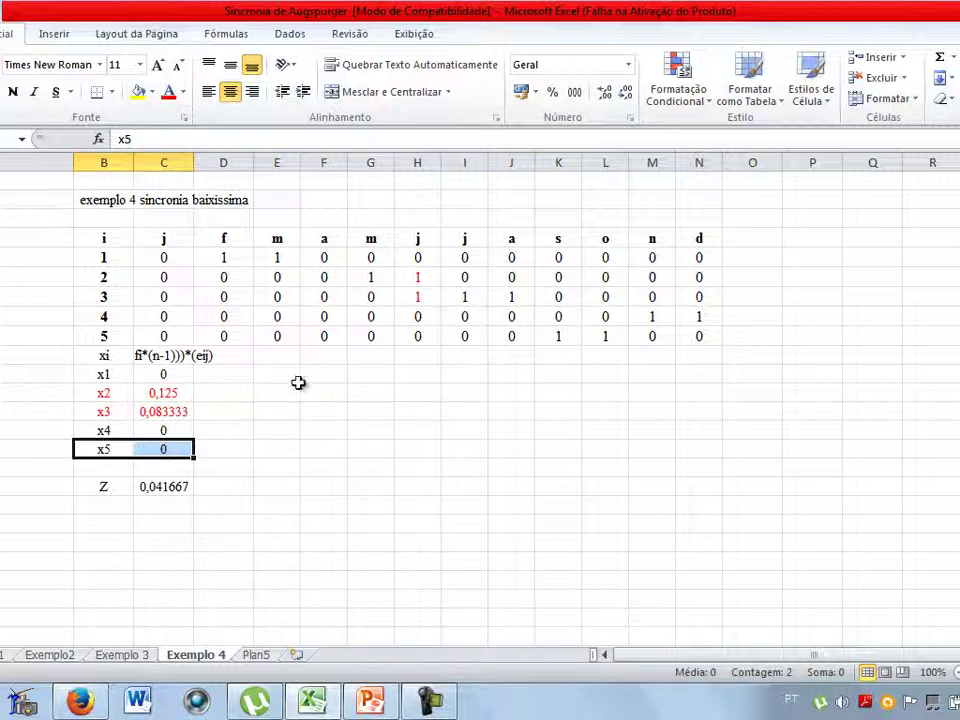
{"action": "left_click", "coordinate": [93, 374]}
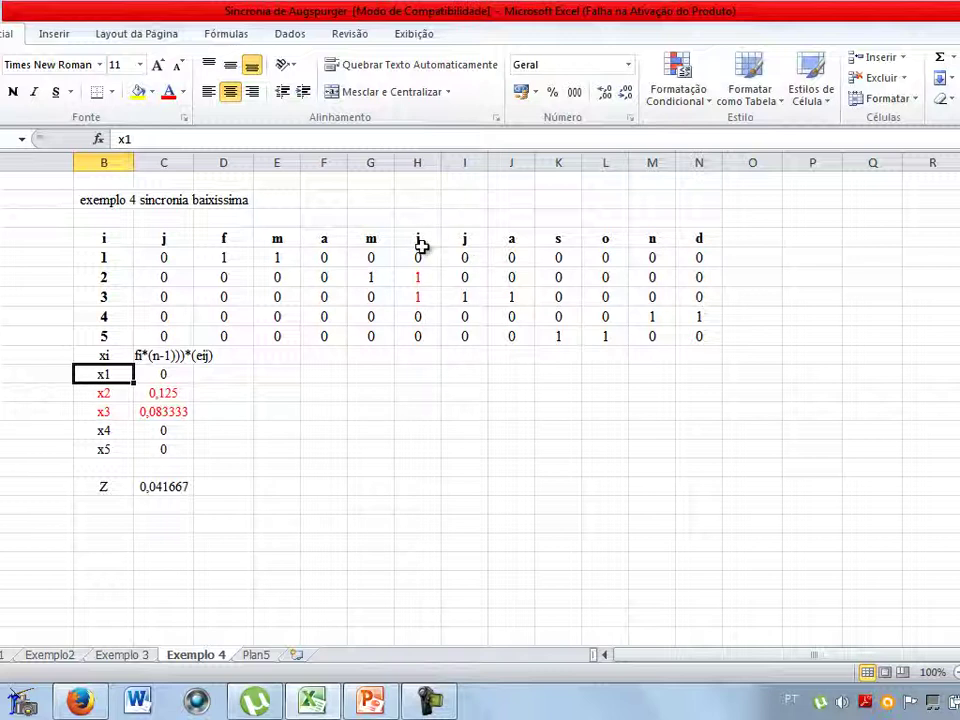
Compare the flowering months of individuals 3 and 2 with their x2 and x3 synchrony results by highlighting each range.
{"action": "left_click_drag", "start_coordinate": [418, 296], "coordinate": [494, 298]}
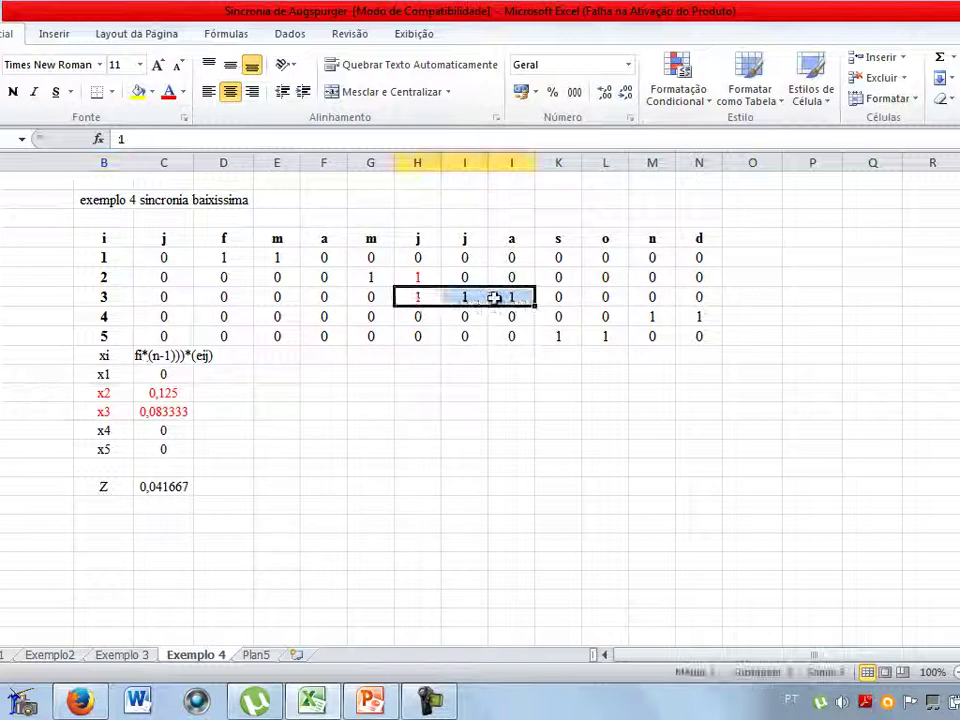
{"action": "left_click_drag", "start_coordinate": [418, 277], "coordinate": [375, 279]}
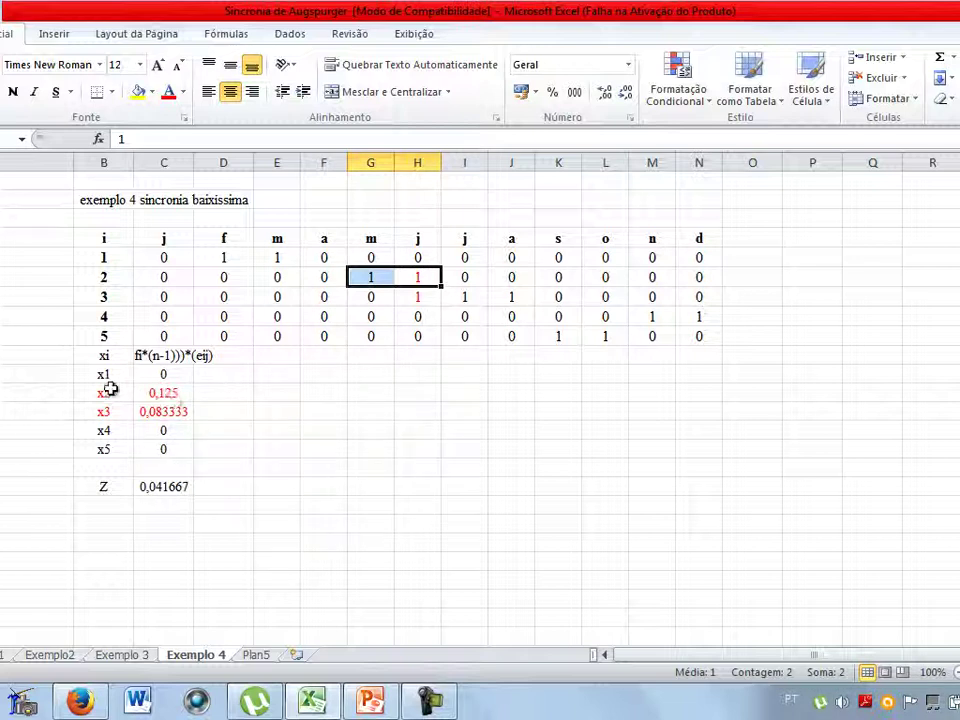
{"action": "left_click_drag", "start_coordinate": [109, 390], "coordinate": [143, 403]}
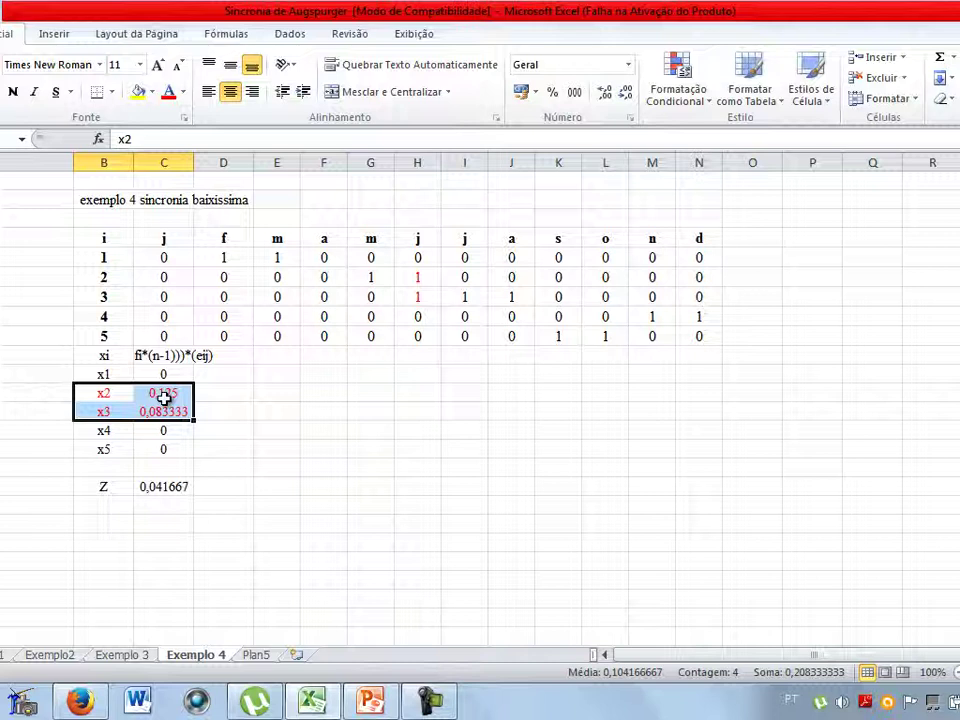
{"action": "left_click", "coordinate": [407, 295]}
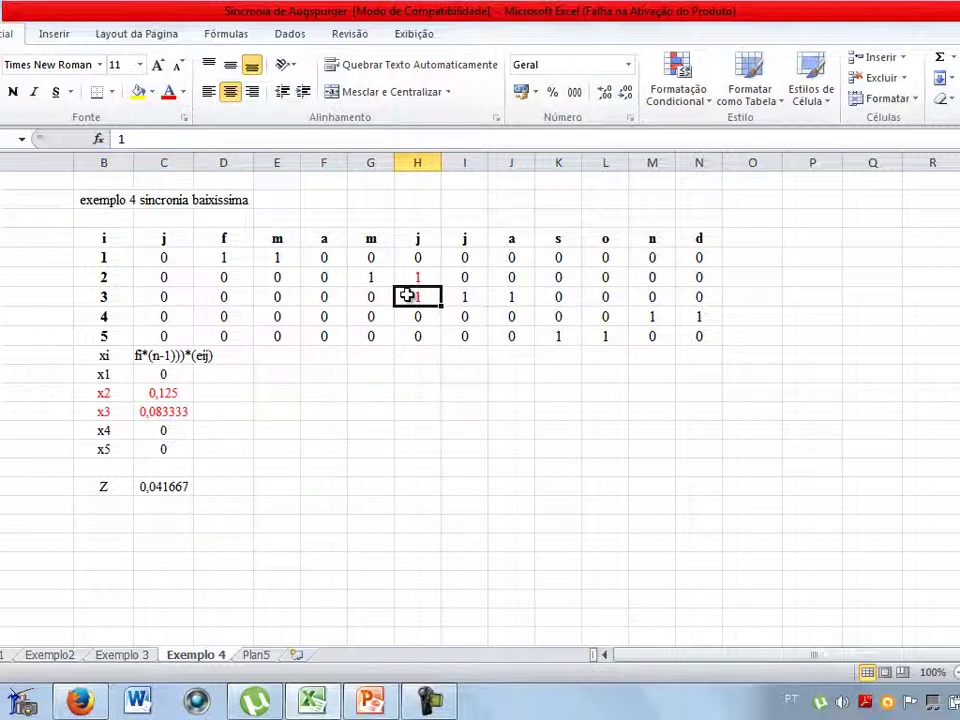
{"action": "left_click_drag", "start_coordinate": [407, 295], "coordinate": [506, 297]}
{"action": "left_click_drag", "start_coordinate": [418, 277], "coordinate": [370, 277]}
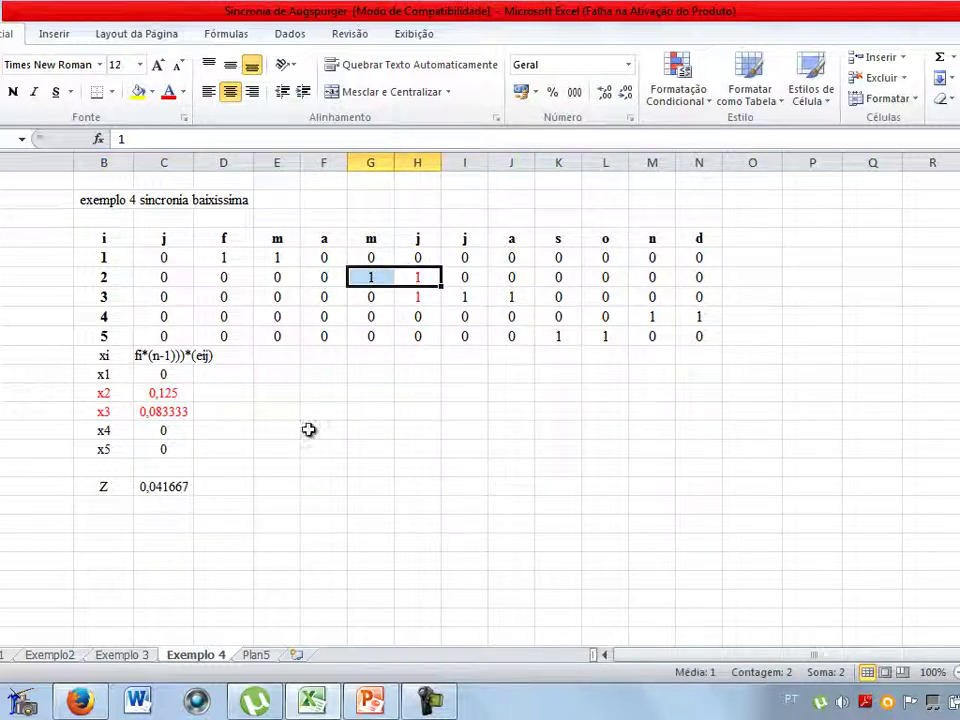
{"action": "left_click_drag", "start_coordinate": [111, 392], "coordinate": [139, 407]}
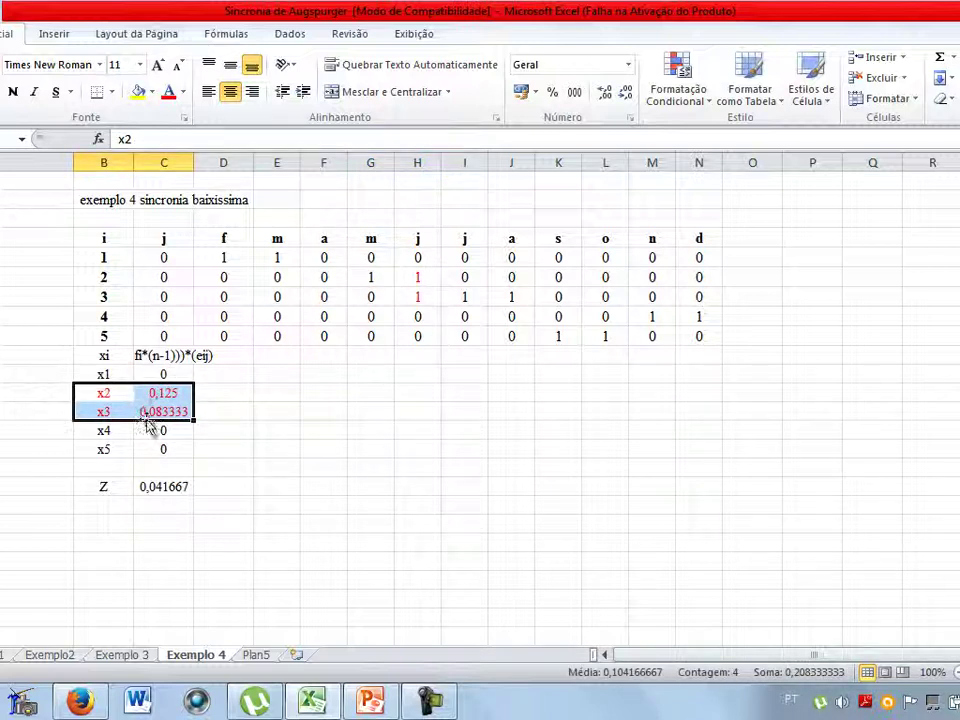
Highlight the population synchrony Z and its value beneath the individual results of Exemplo 4, then clear the highlight.
{"action": "left_click", "coordinate": [122, 487]}
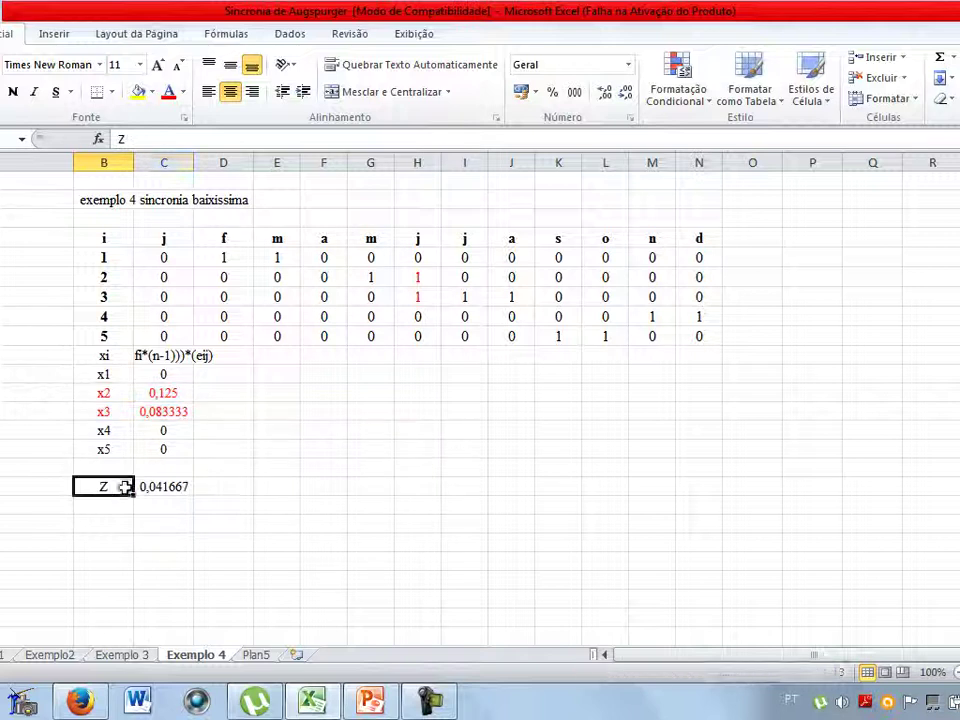
{"action": "left_click_drag", "start_coordinate": [122, 487], "coordinate": [143, 486]}
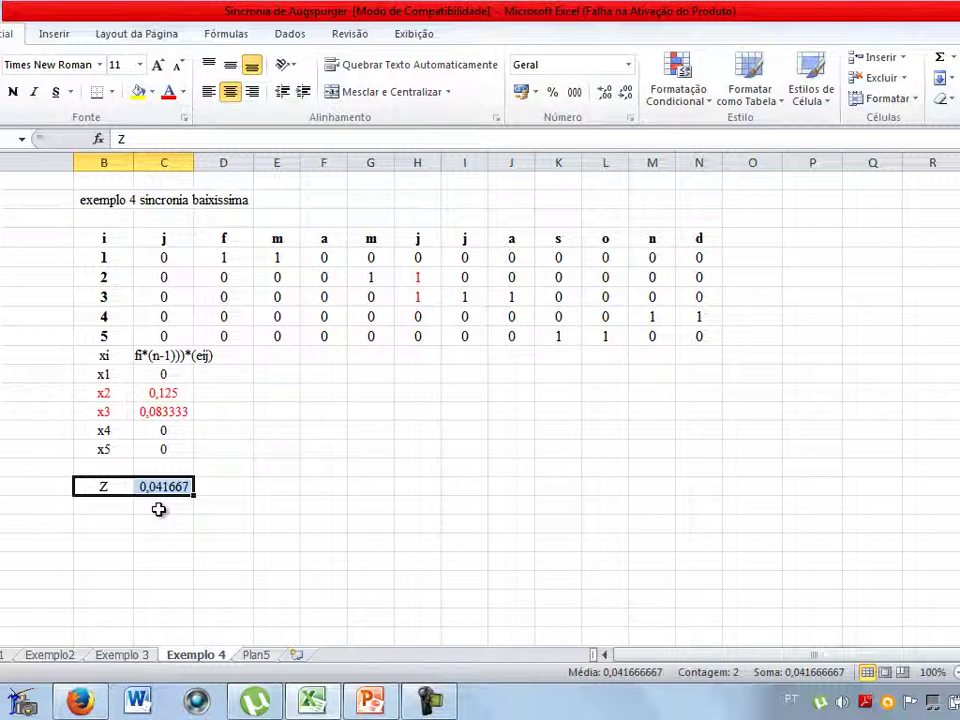
{"action": "left_click", "coordinate": [96, 468]}
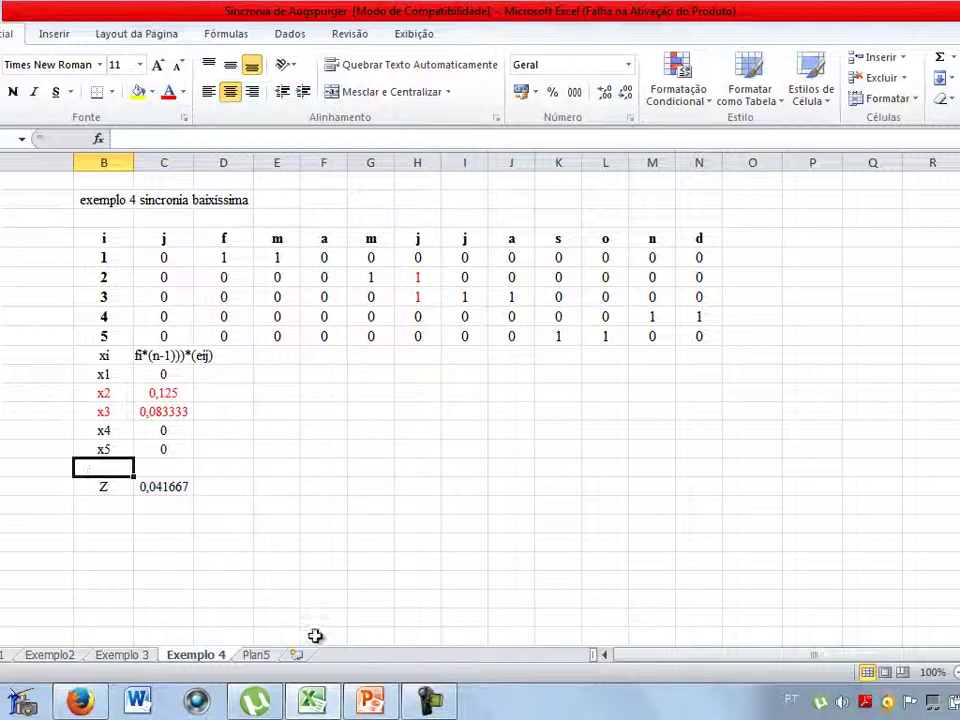
{"action": "left_click", "coordinate": [430, 700]}
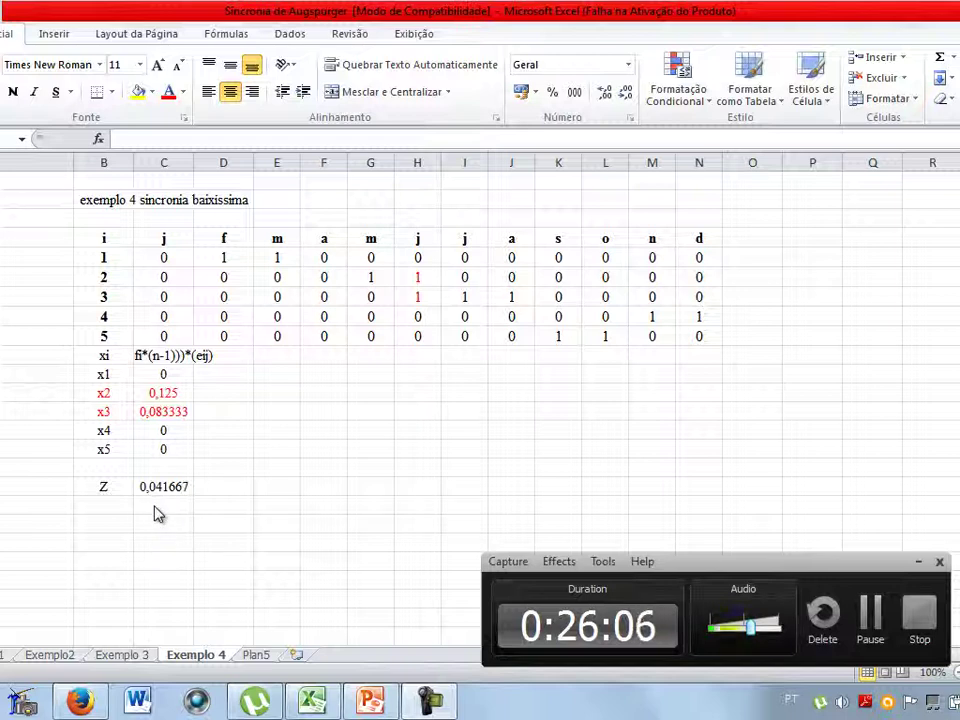
{"action": "mouse_move", "coordinate": [370, 700]}
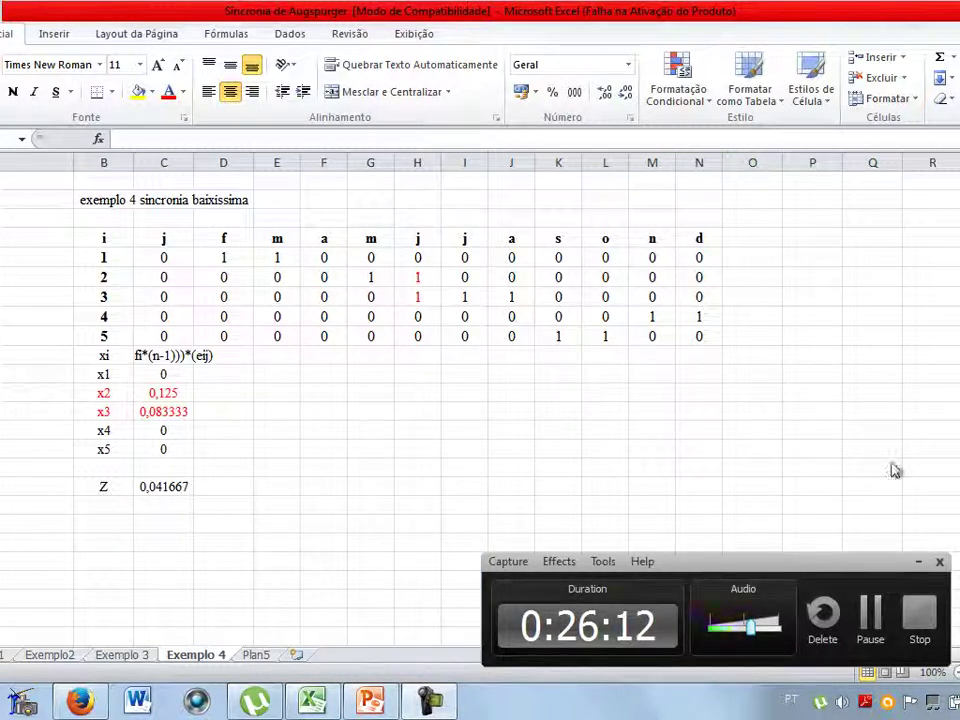
{"action": "left_click", "coordinate": [919, 614]}
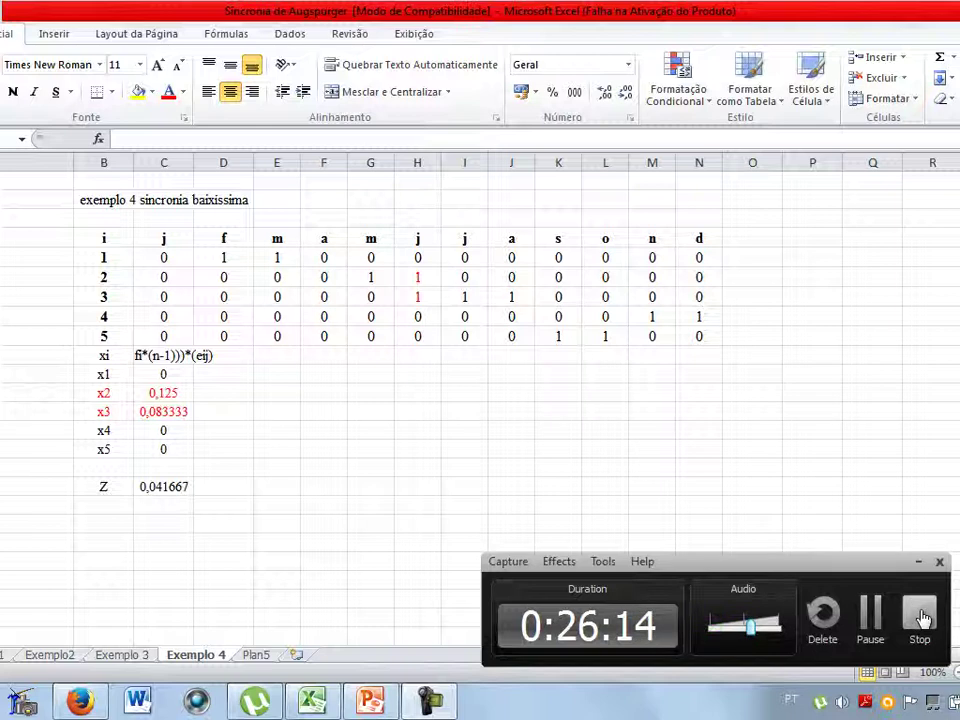